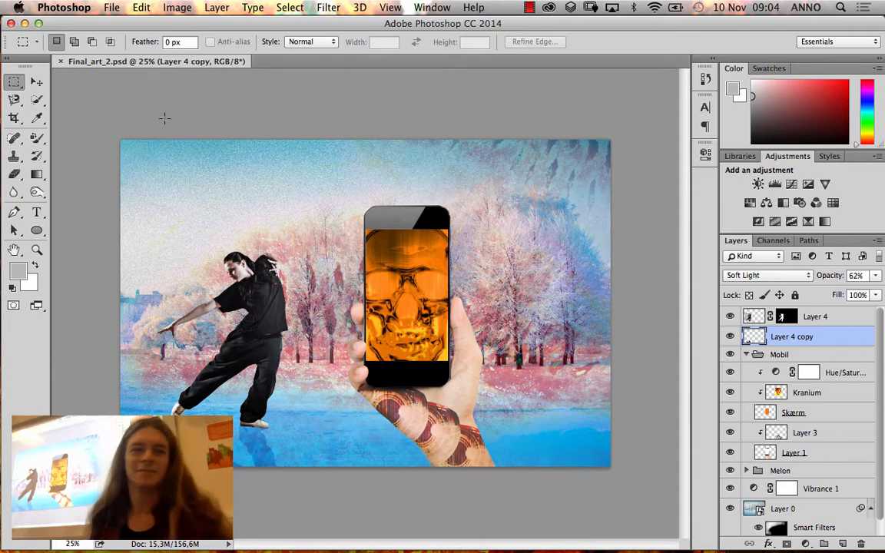
Step: Close Final_art_2.psd and open the Photoshop_blok6 folder from the desktop
click(60, 61)
click(24, 23)
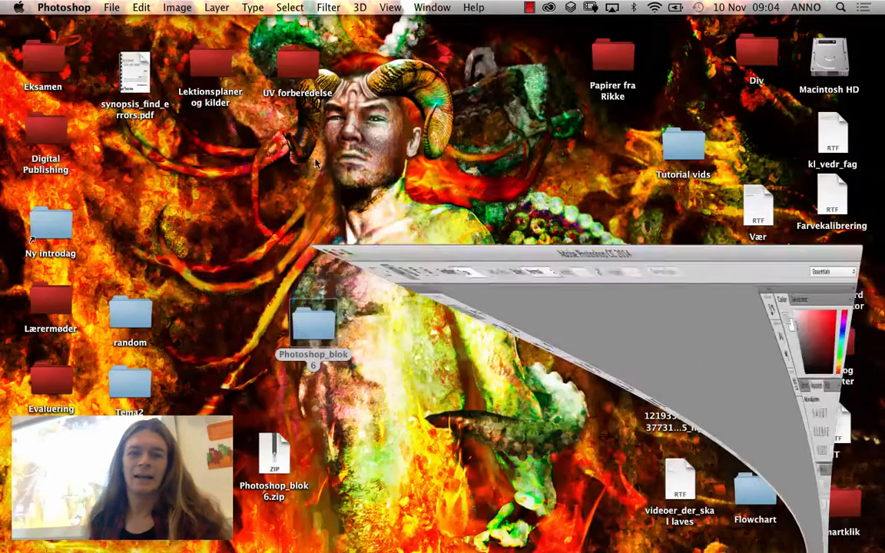
click(310, 326)
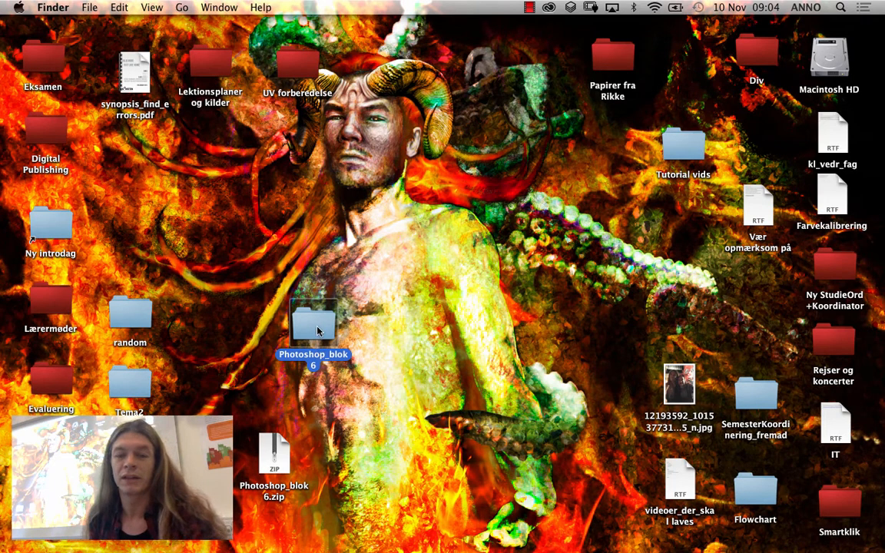
double_click(321, 330)
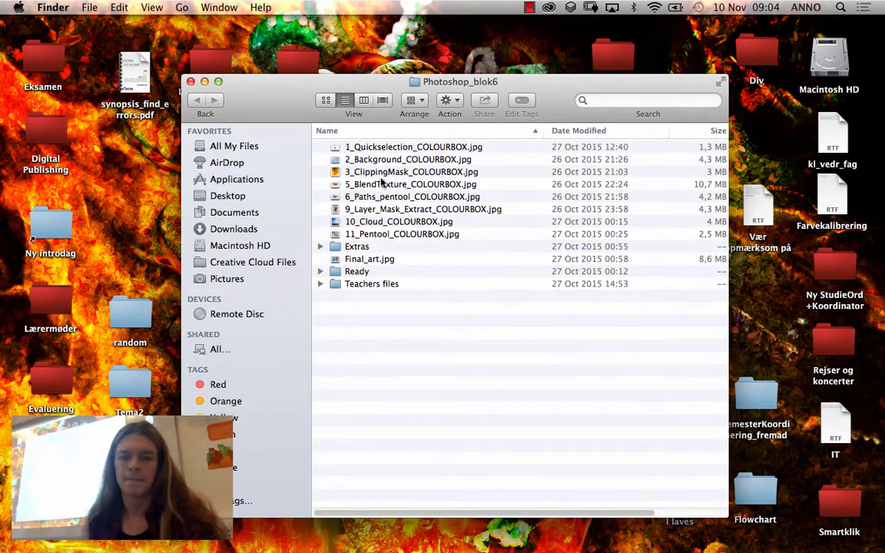
drag(332, 92, 315, 70)
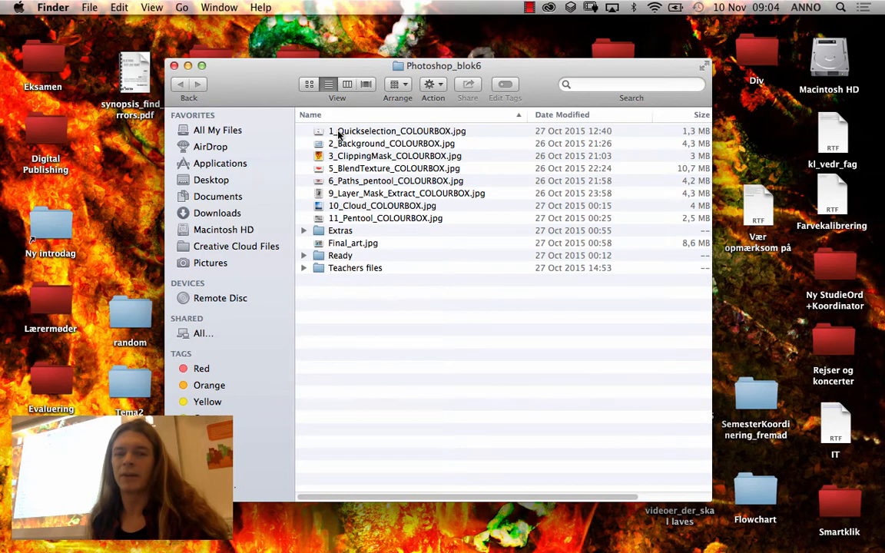
Step: Open 2_Background_COLOURBOX.jpg and 1_Quickselection_COLOURBOX.jpg from the Photoshop_blok6 folder in Photoshop
click(367, 148)
drag(366, 150, 250, 544)
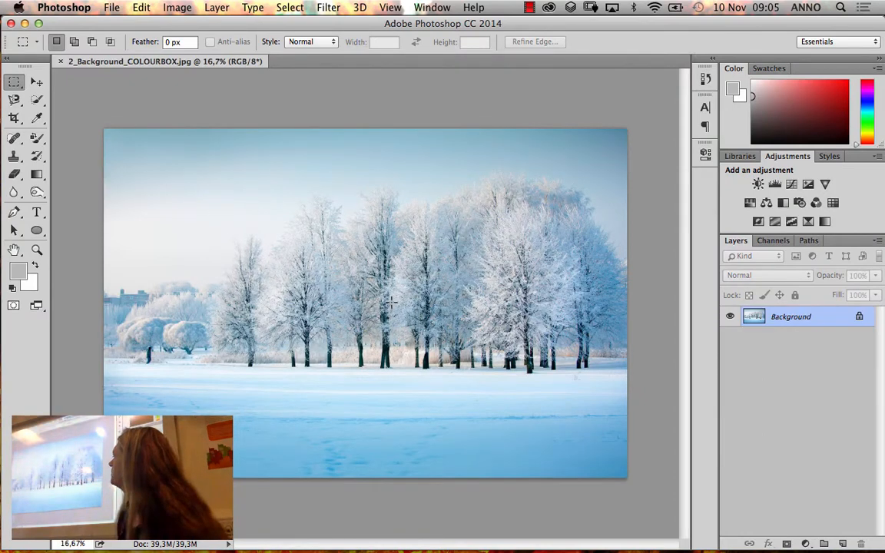
click(25, 23)
click(383, 293)
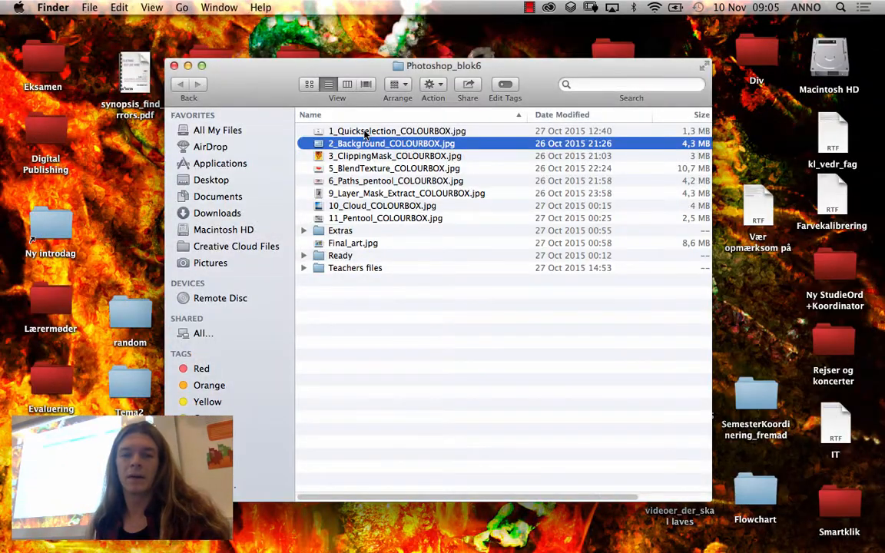
click(364, 130)
double_click(364, 131)
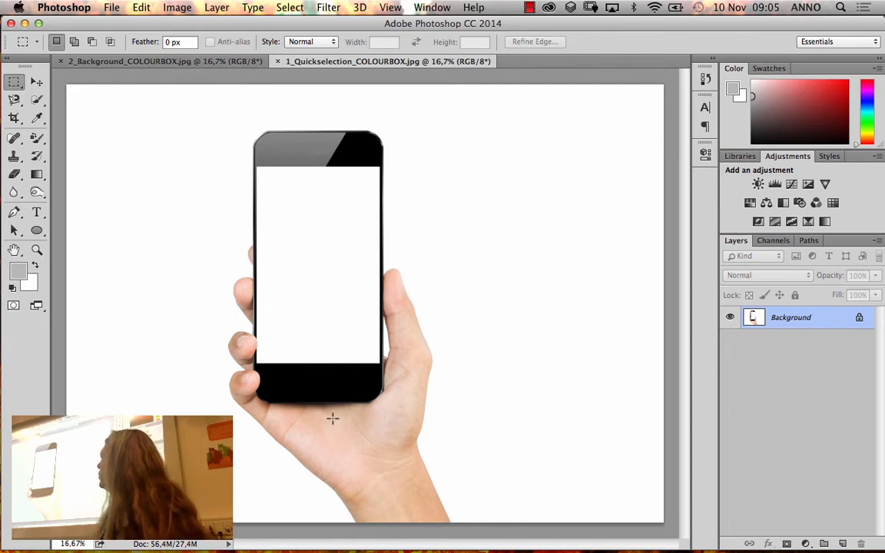
Step: Preview Final_art.jpg in the Photoshop_blok6 folder and open it in Photoshop
click(184, 65)
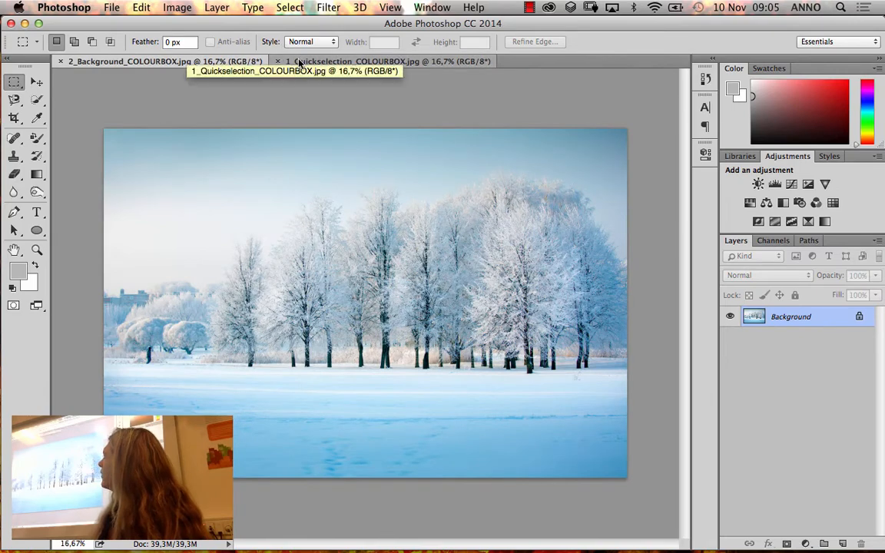
click(25, 24)
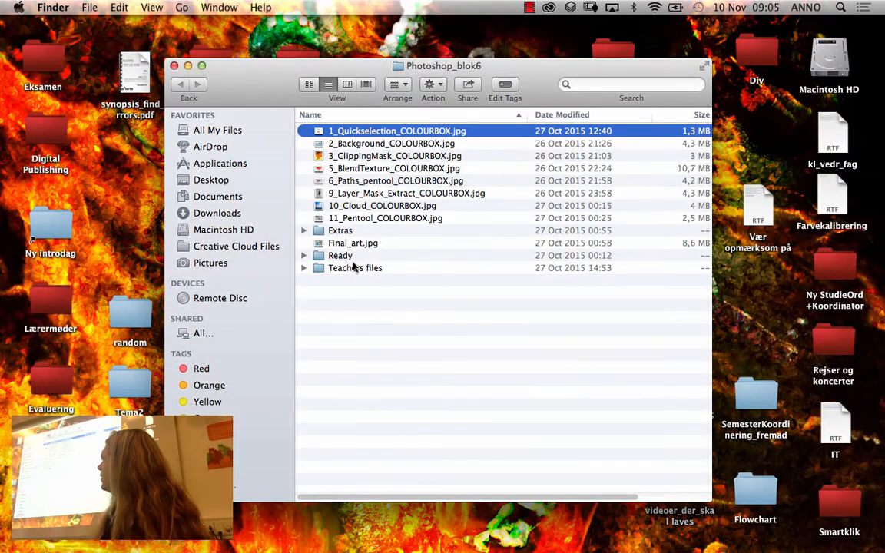
click(355, 244)
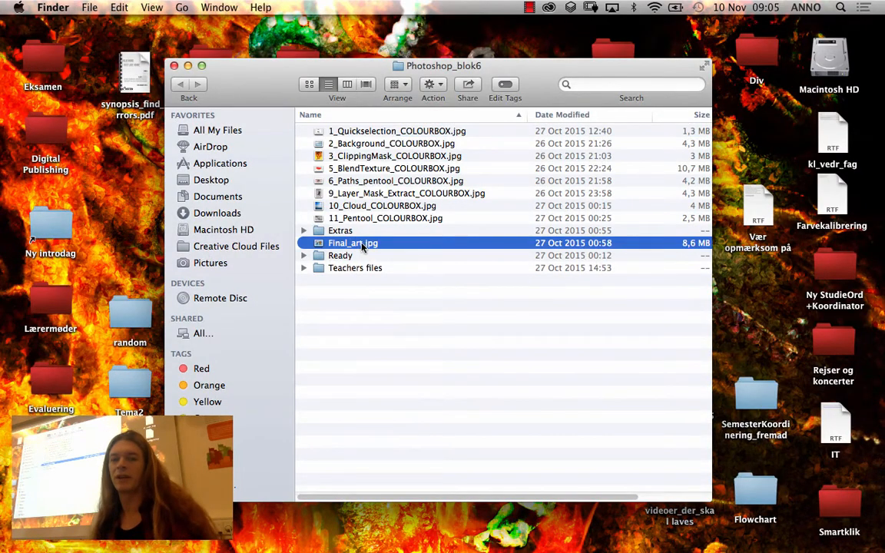
key(space)
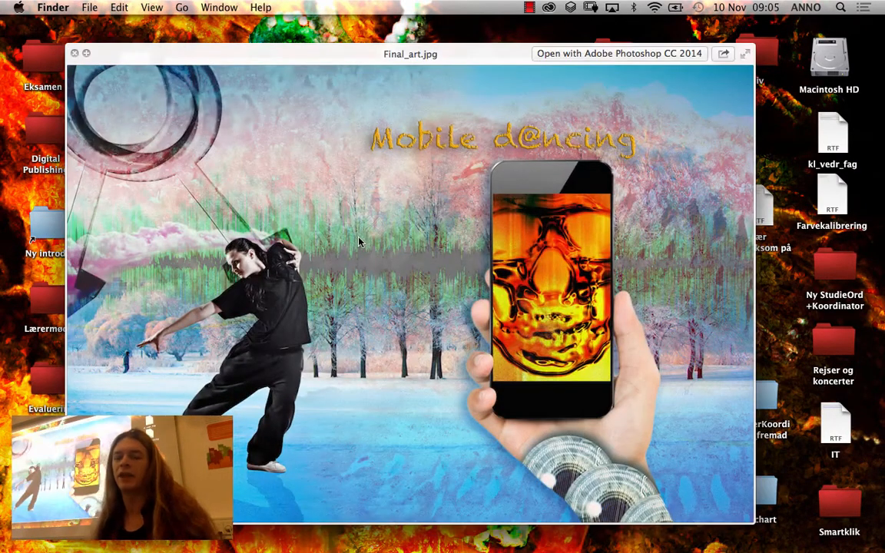
click(75, 54)
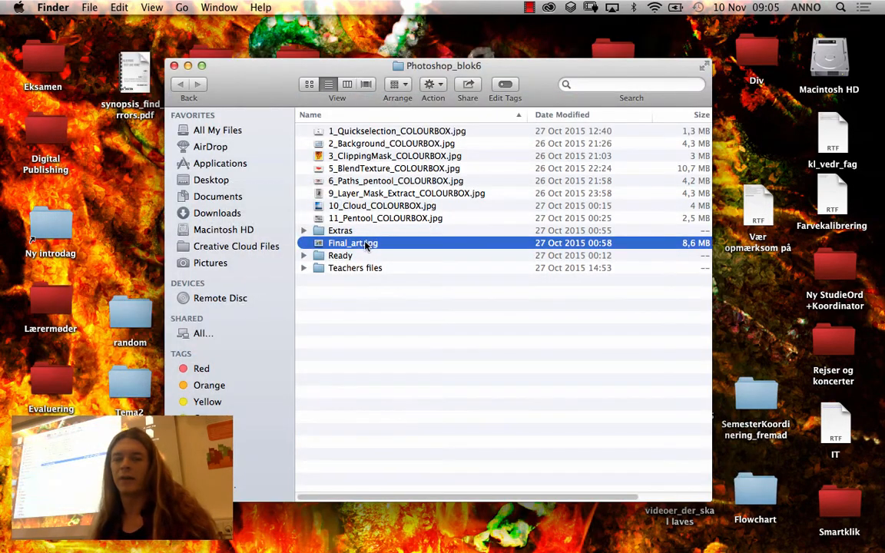
drag(361, 248, 230, 538)
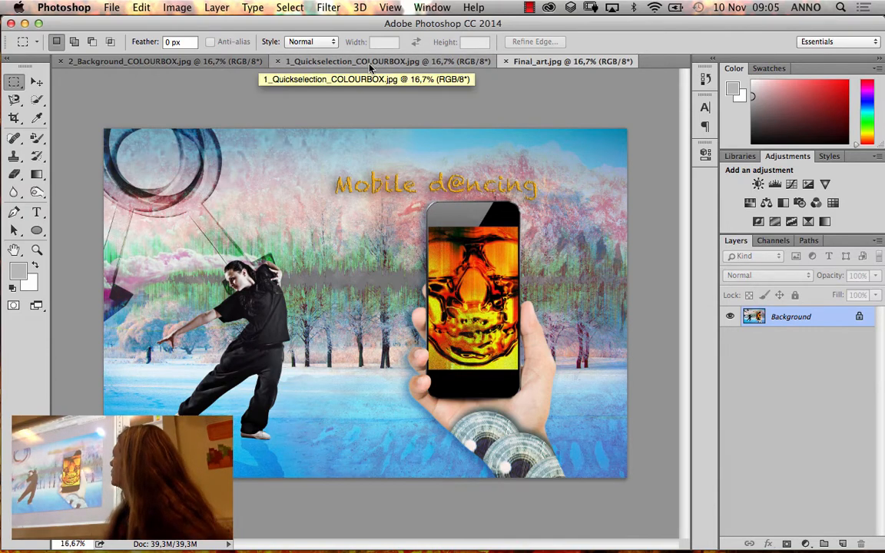
Step: Compare the phone photo in 1_Quickselection_COLOURBOX.jpg with the finished composition in Final_art.jpg
click(367, 65)
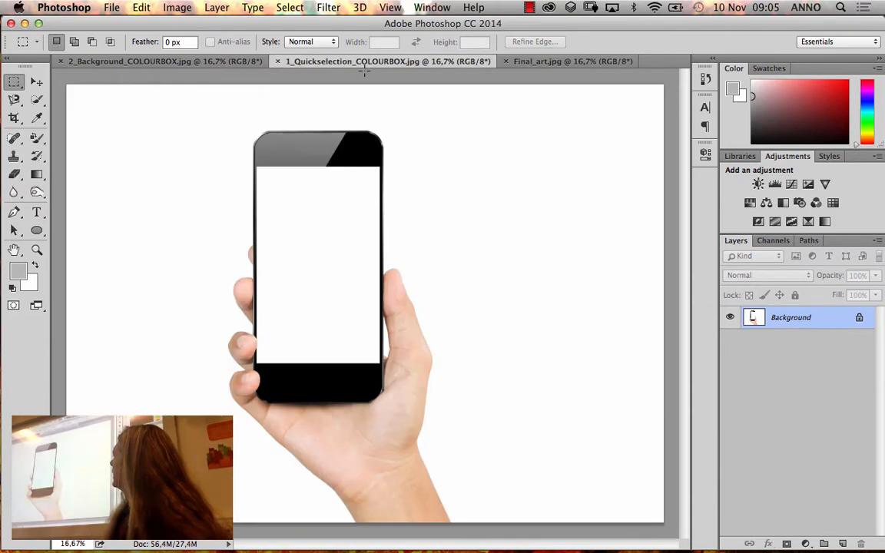
click(538, 60)
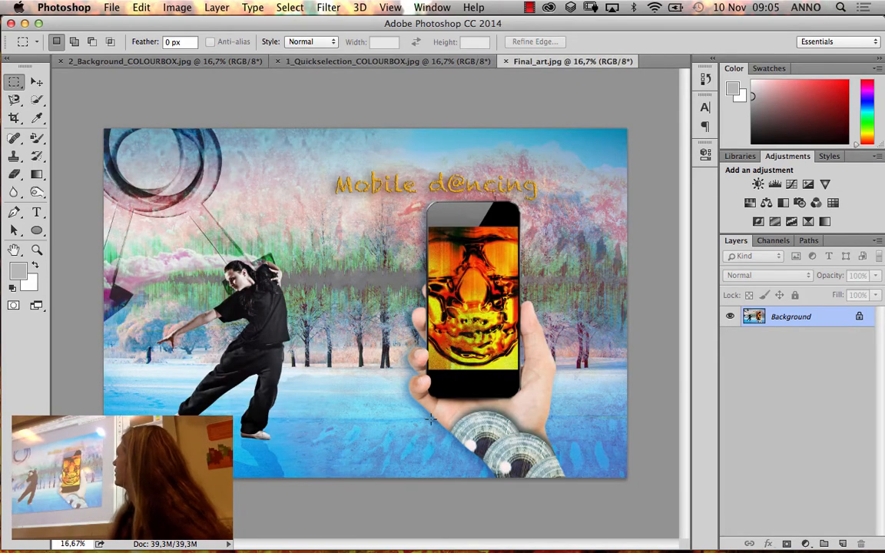
click(305, 61)
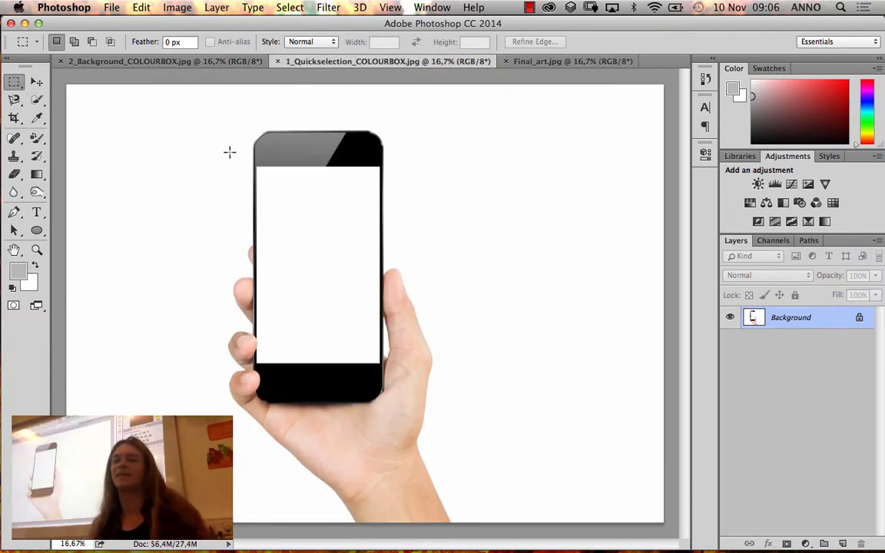
click(541, 61)
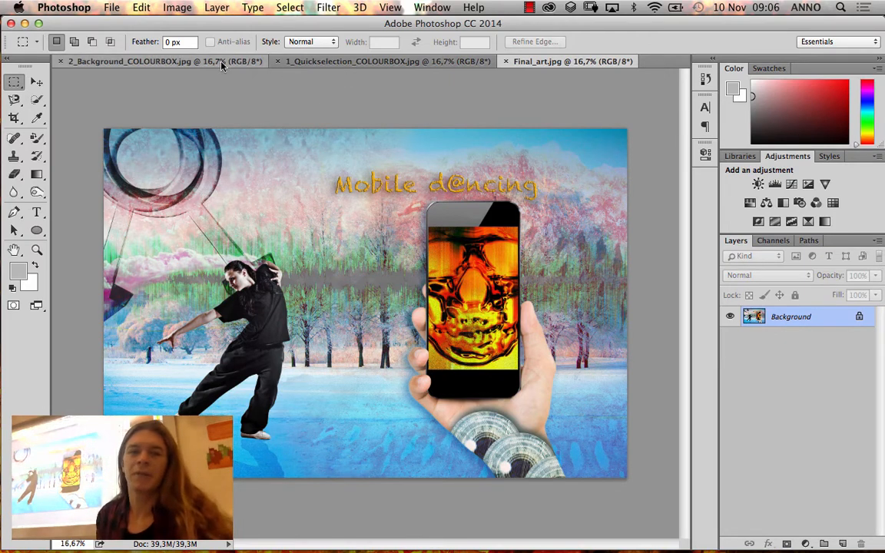
Step: Return to 1_Quickselection_COLOURBOX.jpg and activate the Magic Wand tool
click(304, 62)
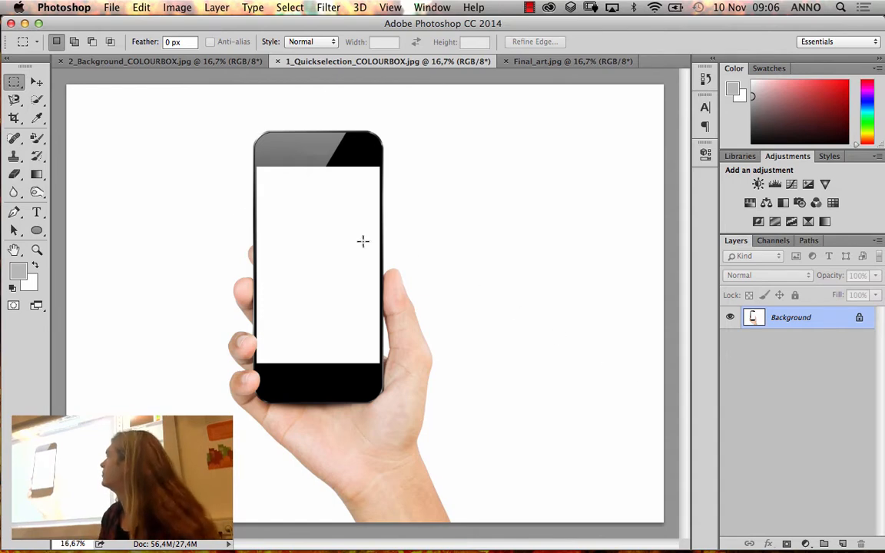
click(37, 99)
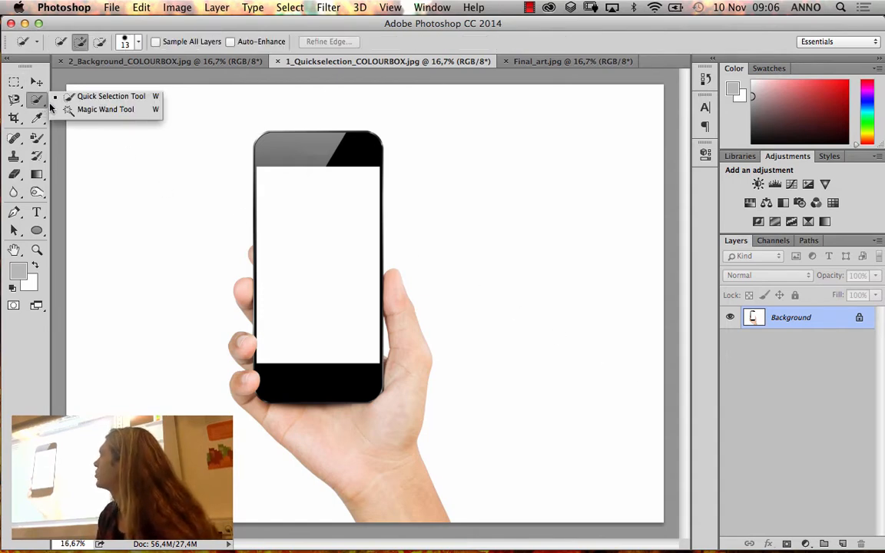
click(126, 112)
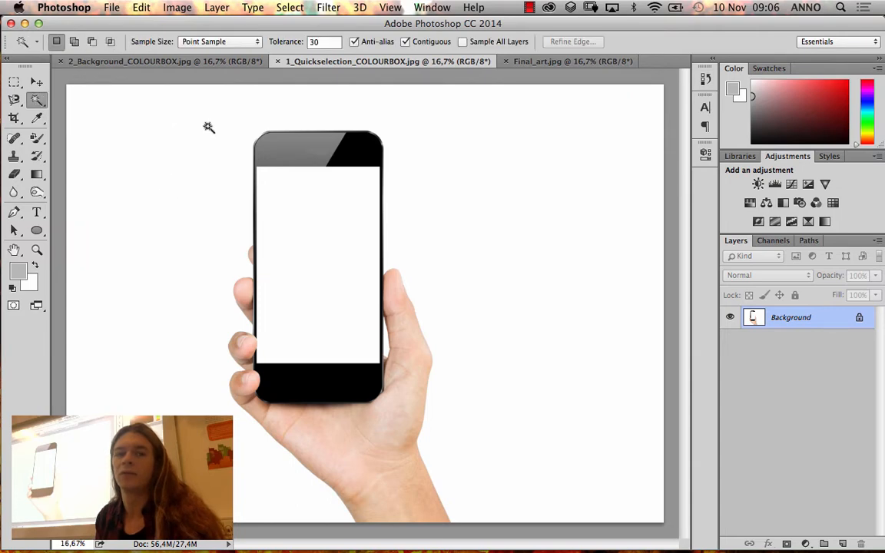
click(291, 9)
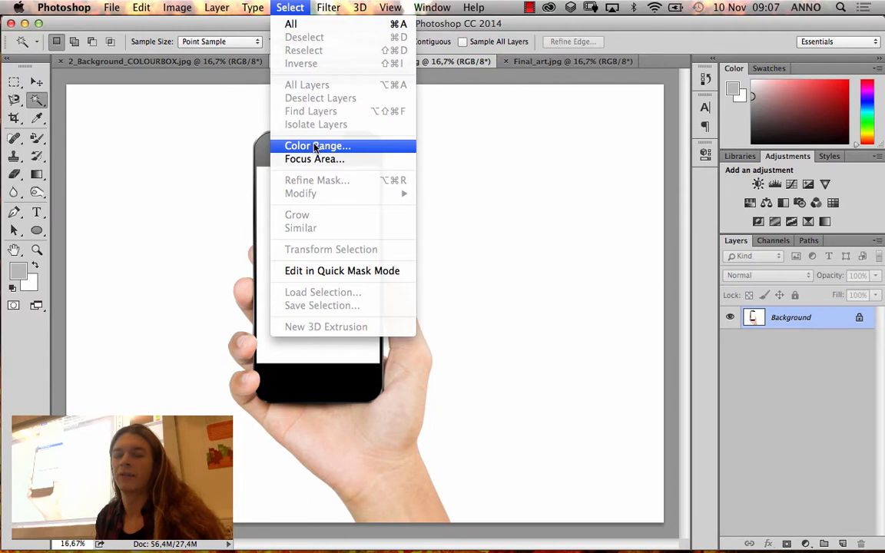
click(287, 10)
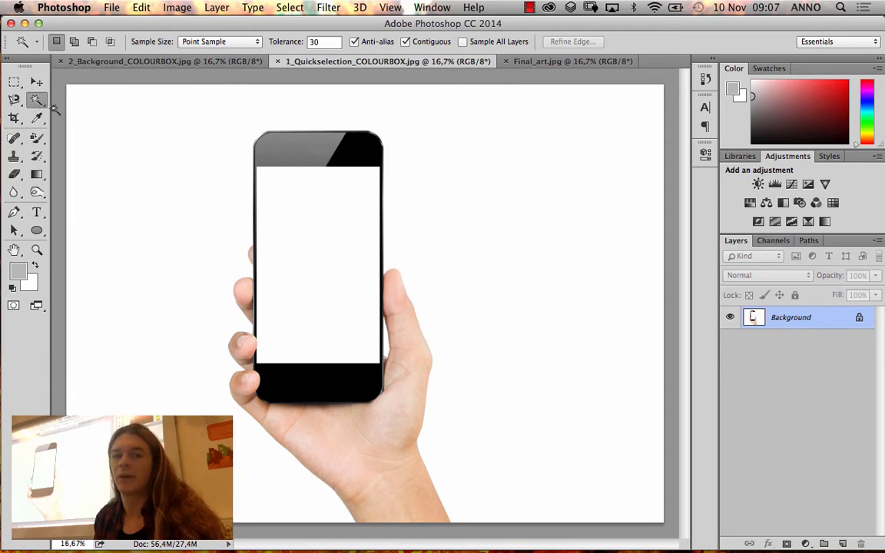
Step: Try selecting all white areas with the Magic Wand with Contiguous off, and deselect them
click(405, 42)
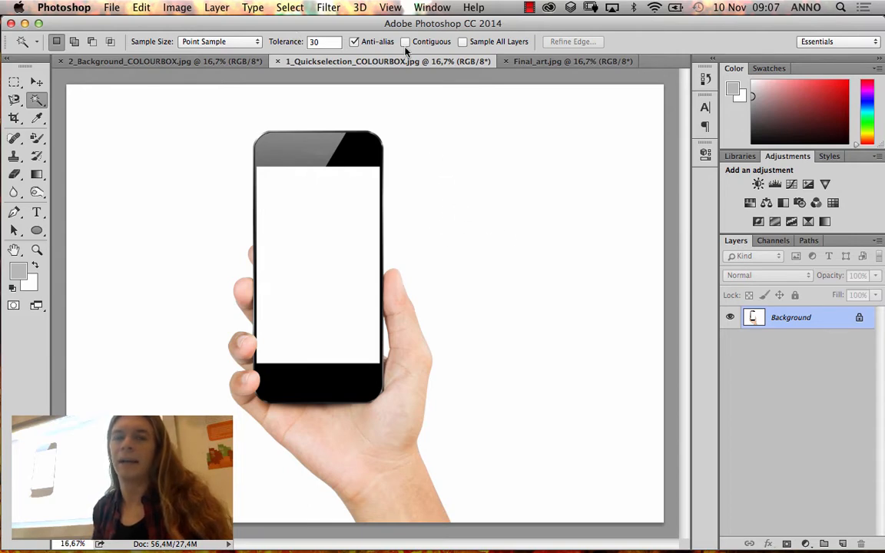
click(423, 187)
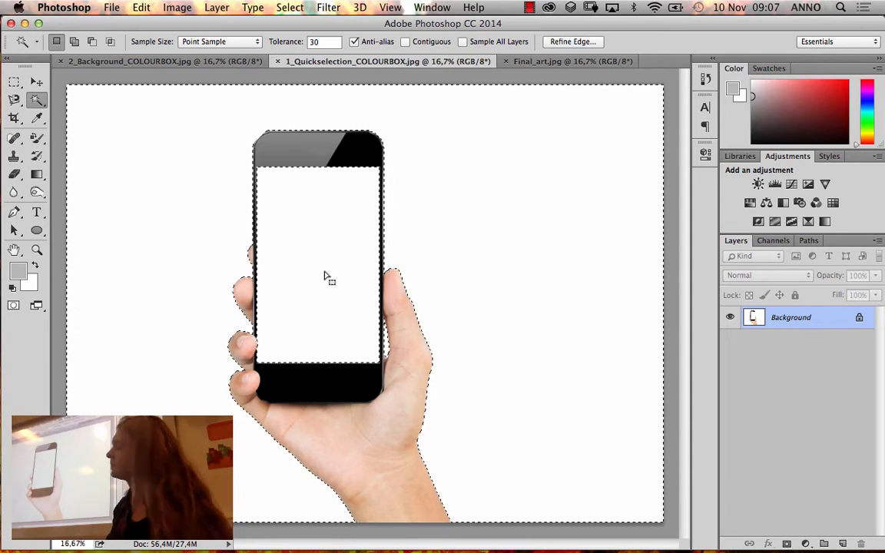
key(super+d)
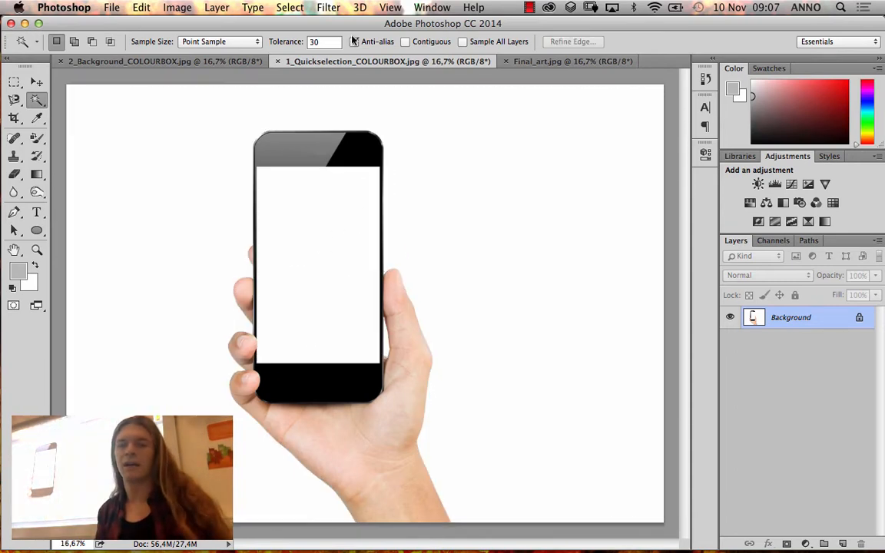
Step: Turn Contiguous on and select the white background around the hand and phone with the Magic Wand
click(405, 41)
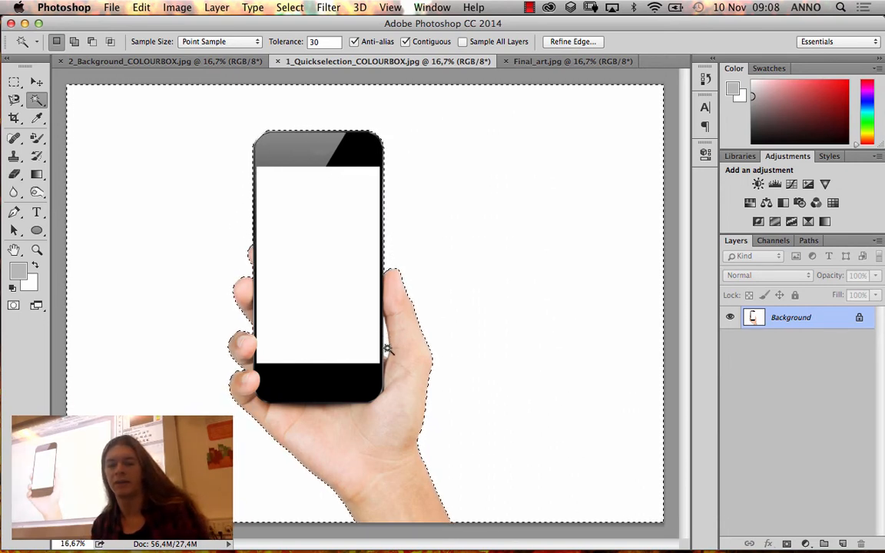
key(shift)
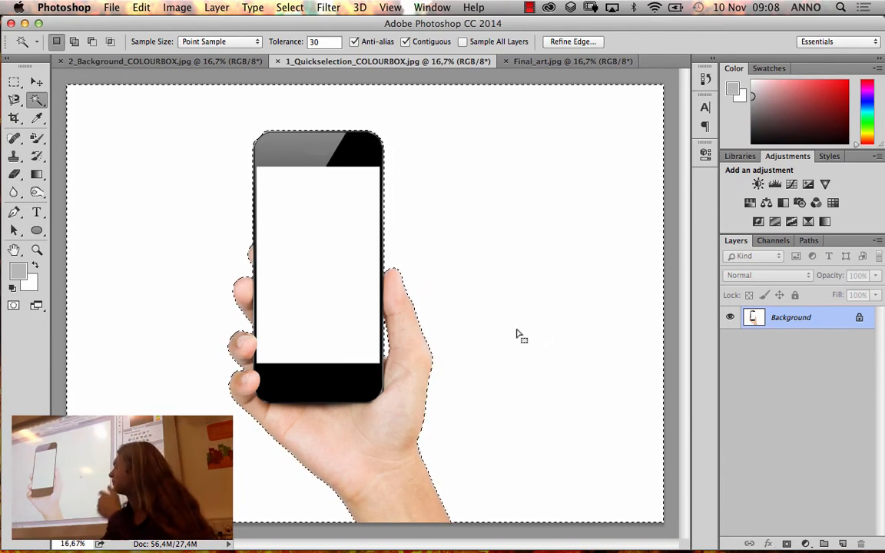
Step: Examine the selection edge at pixel level along the phone's side and the fingertips
click(36, 249)
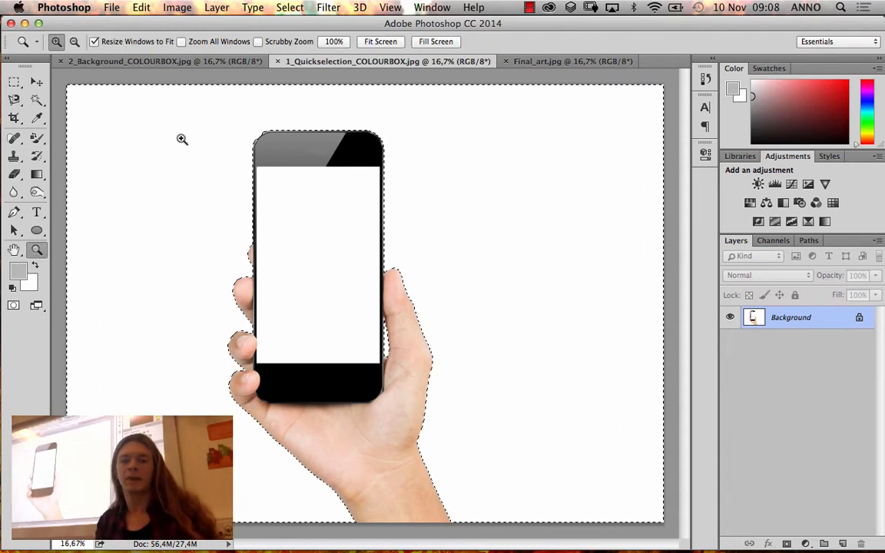
click(266, 195)
click(455, 314)
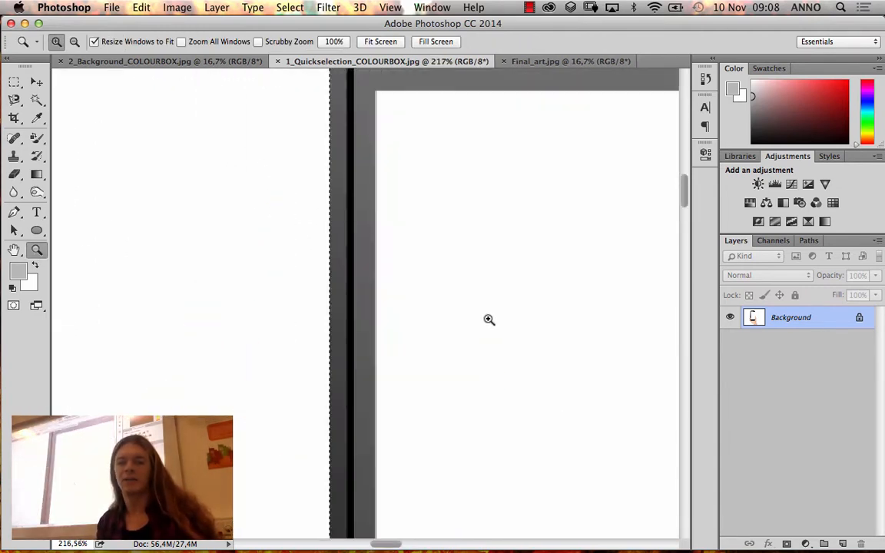
drag(411, 292, 405, 408)
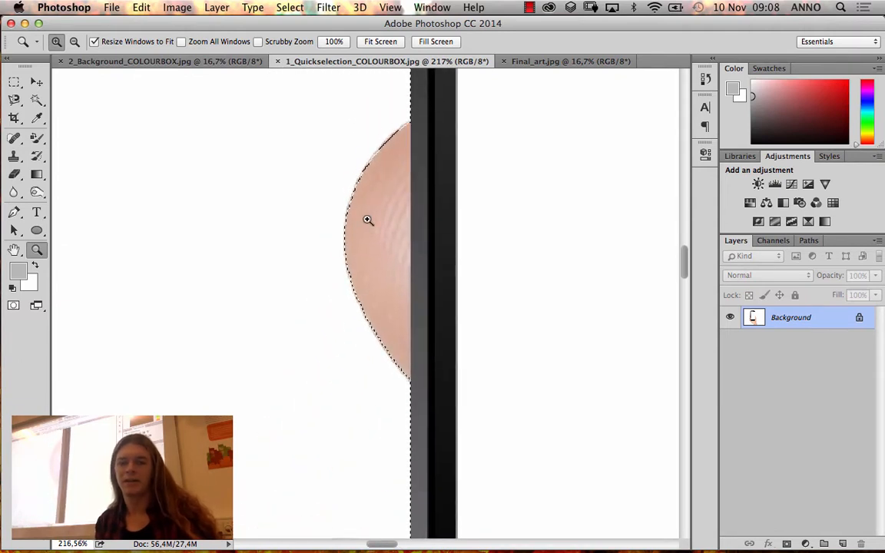
drag(367, 220, 372, 362)
drag(402, 224, 452, 278)
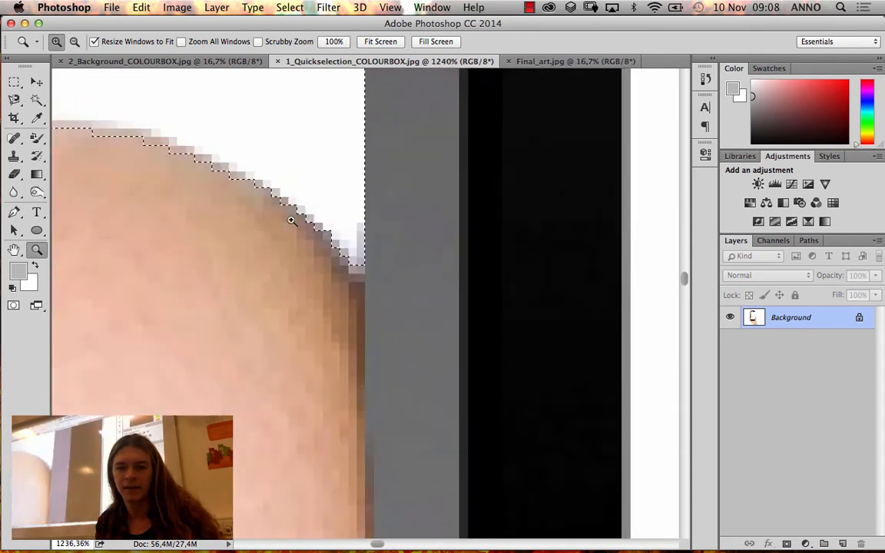
drag(276, 197, 472, 365)
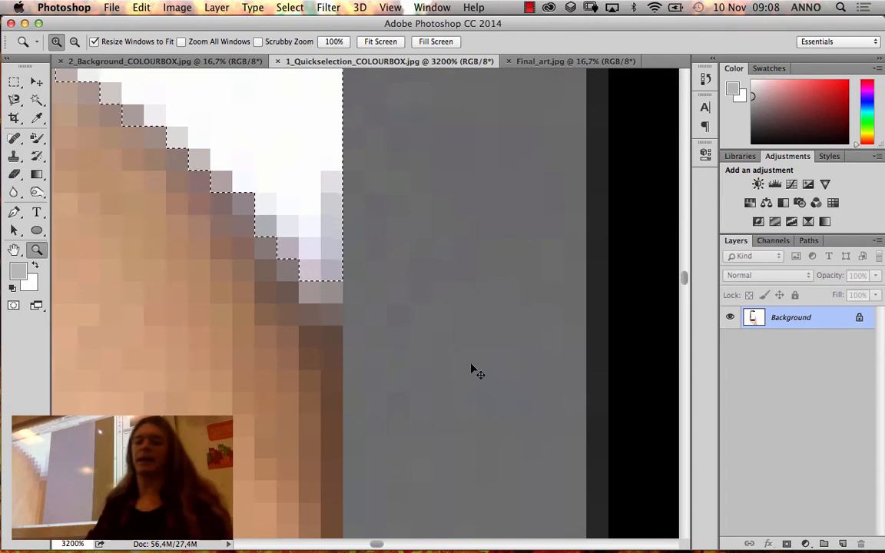
key(super+0)
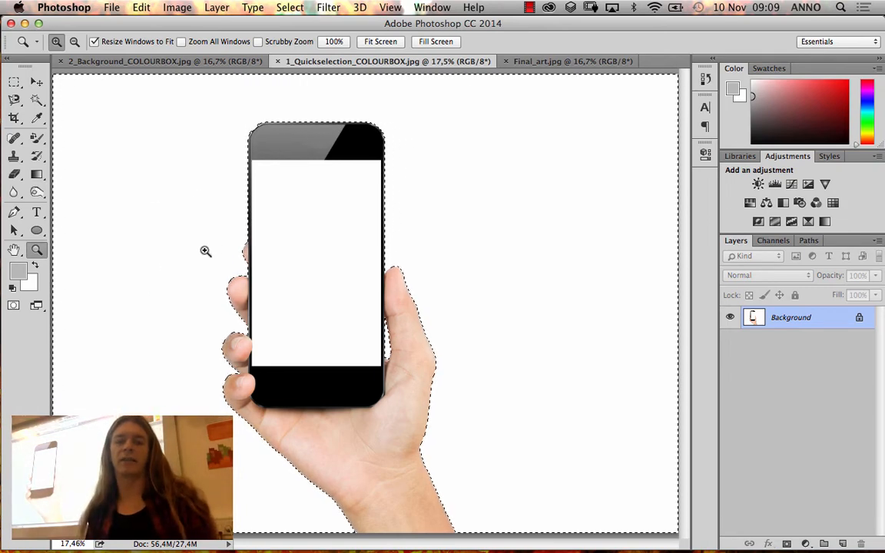
drag(207, 263, 279, 313)
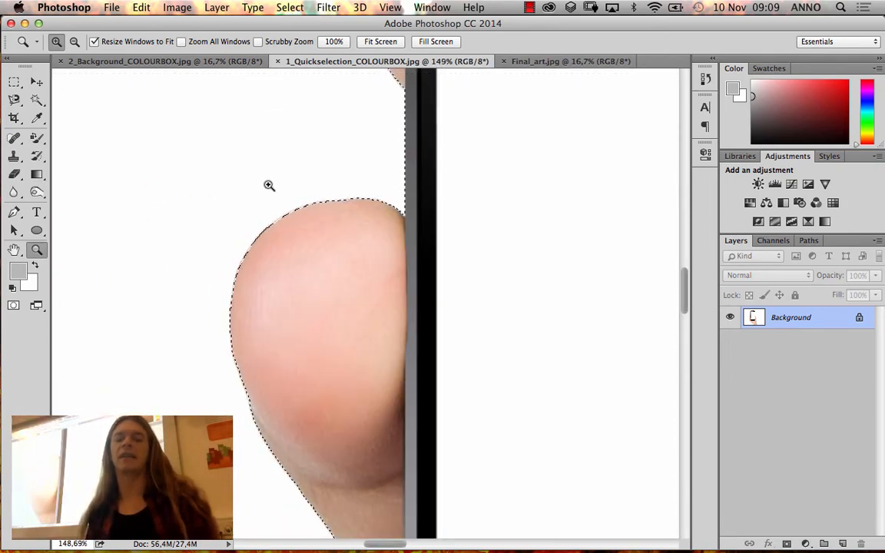
drag(241, 170, 361, 247)
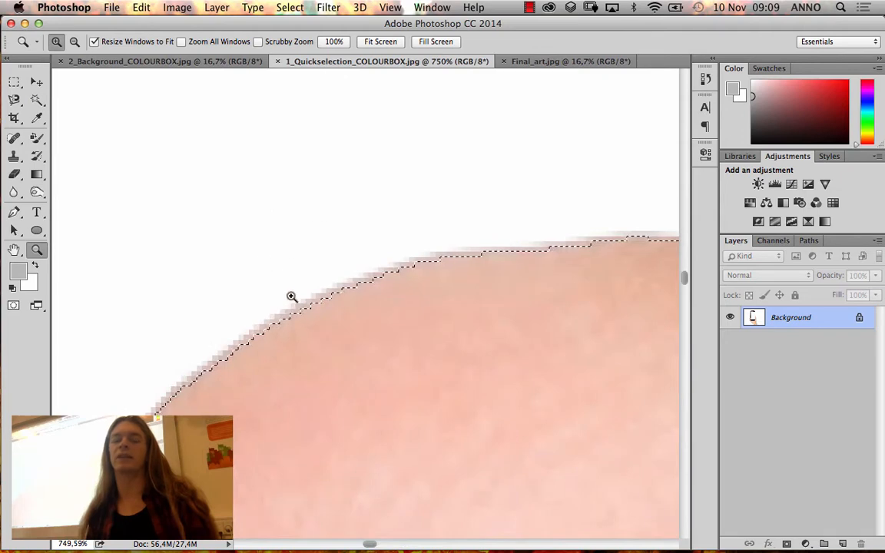
Step: Expand the white background selection by 1 pixel so it covers the fringe around the hand and phone
key(super+minus)
key(super+minus)
key(super+minus)
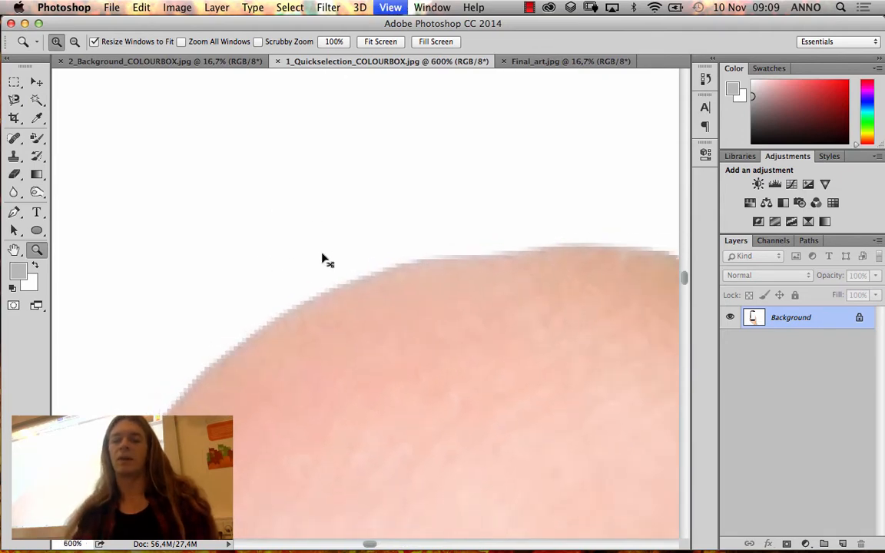
drag(653, 338, 437, 285)
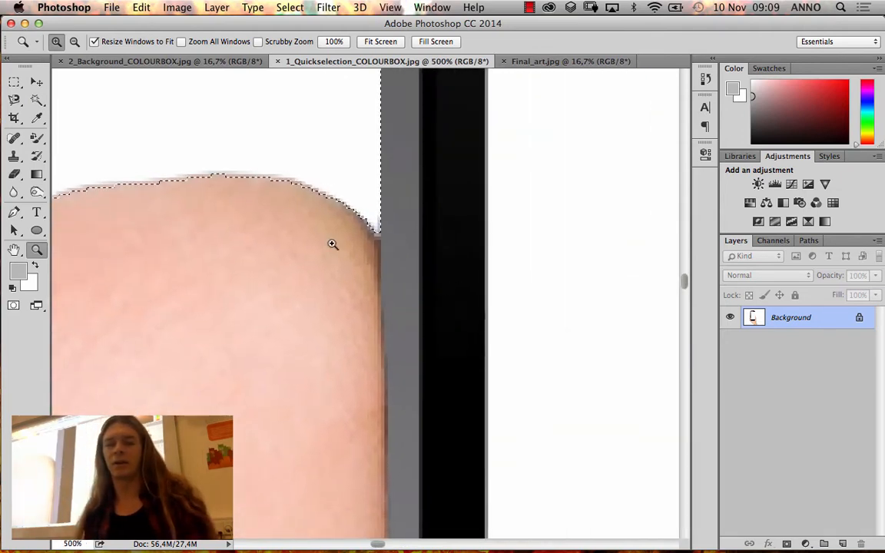
drag(305, 186, 429, 277)
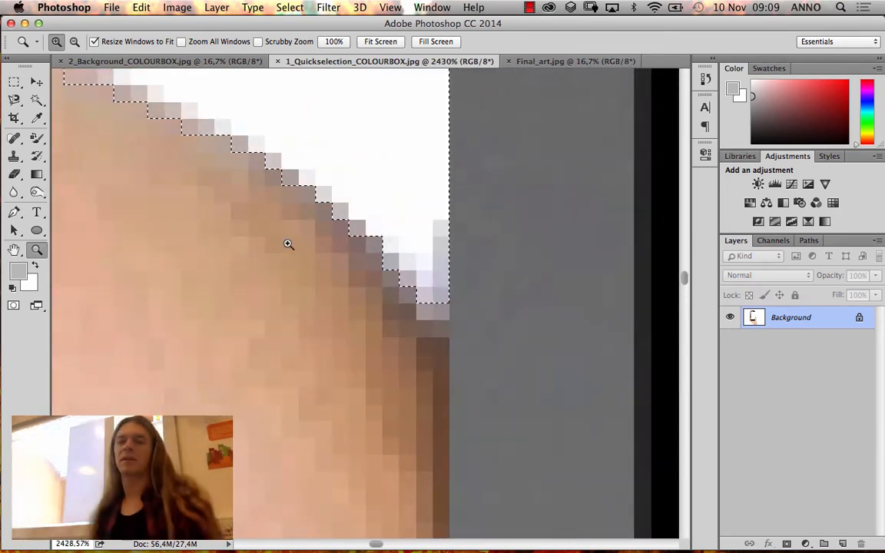
click(289, 8)
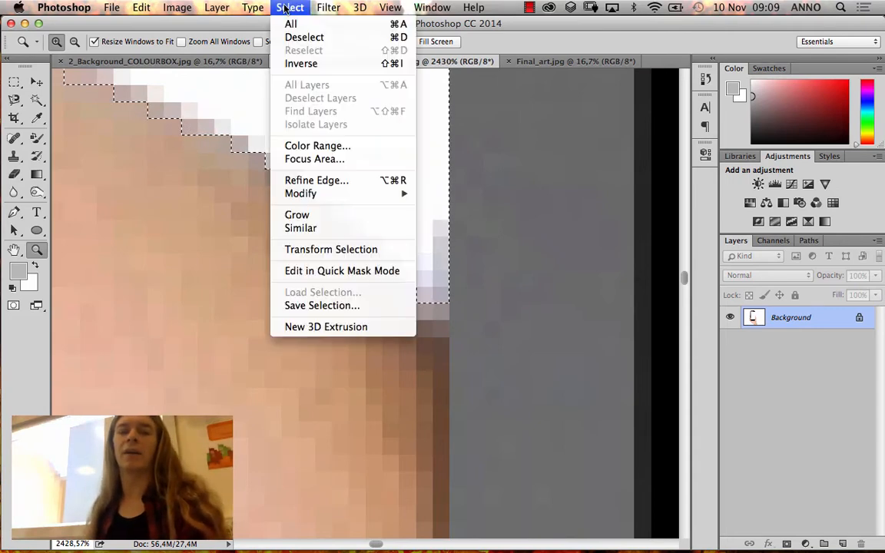
mouse_move(310, 194)
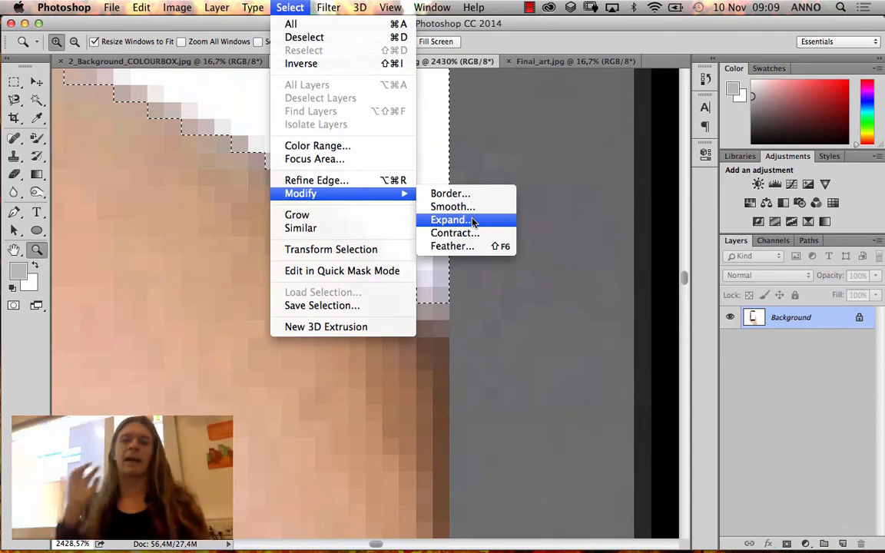
click(449, 220)
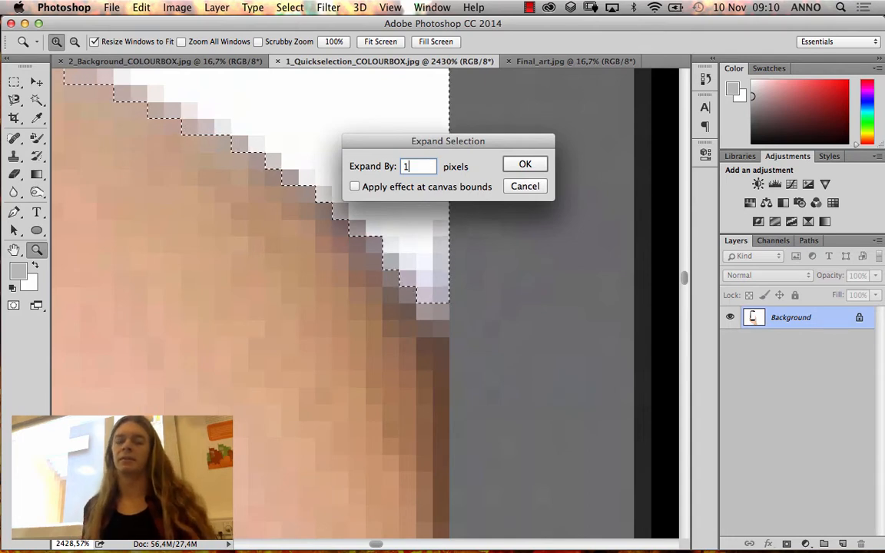
click(525, 165)
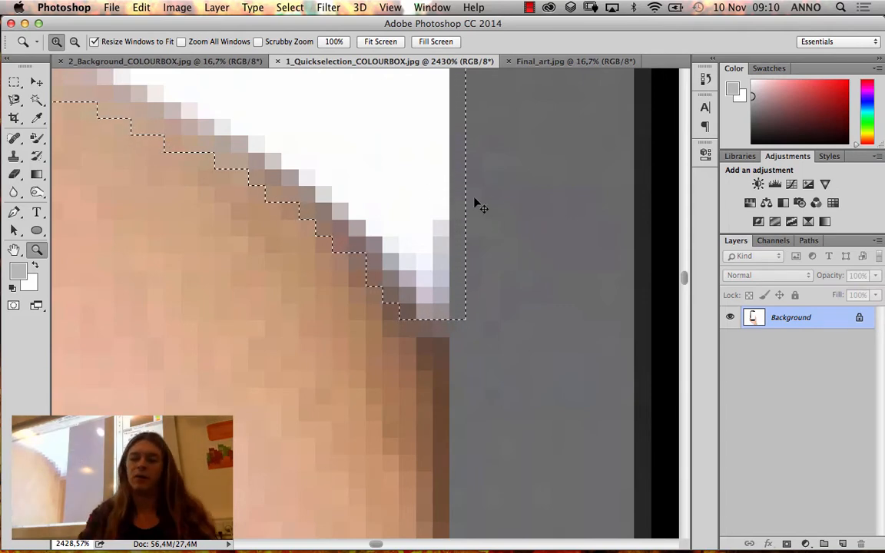
Step: Examine the expanded selection edge along the fingertips and the phone's side, and then around the whole hand
key(super+minus)
key(super+minus)
key(super+minus)
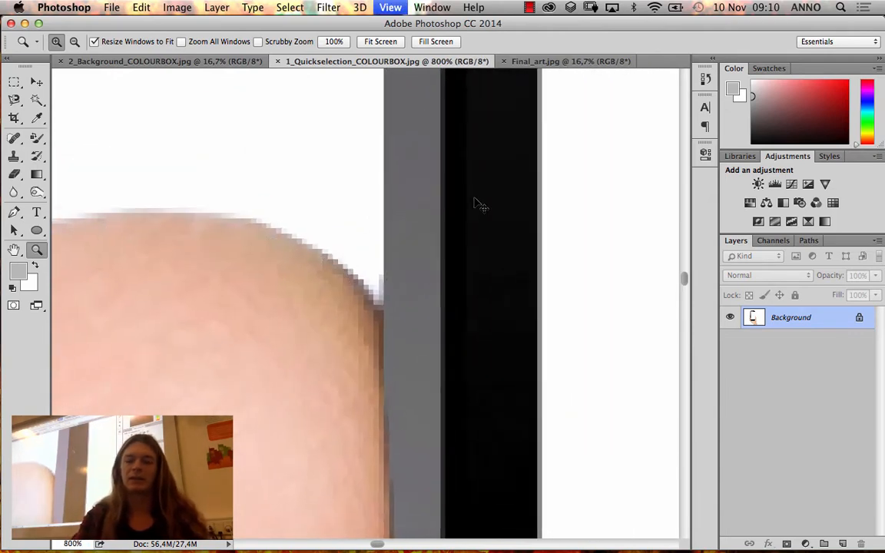
key(super+minus)
drag(354, 168, 313, 492)
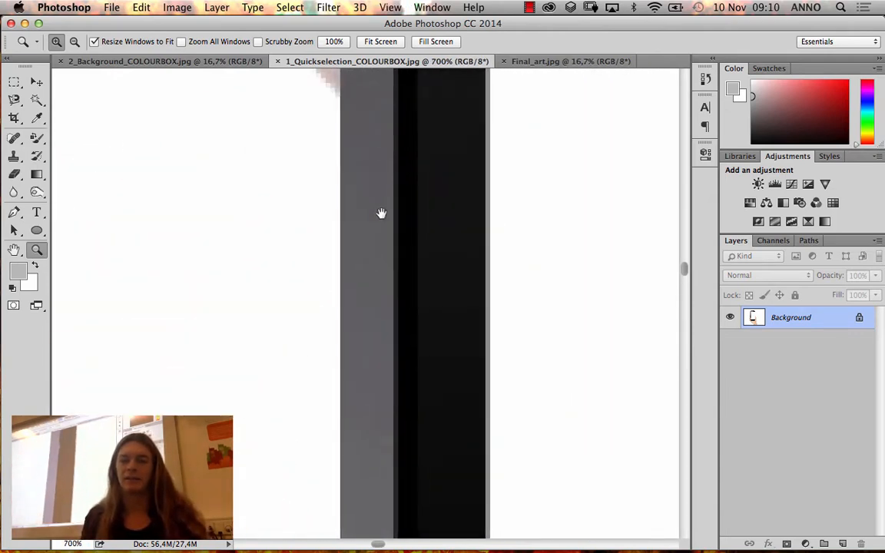
drag(382, 214, 308, 487)
drag(358, 152, 367, 237)
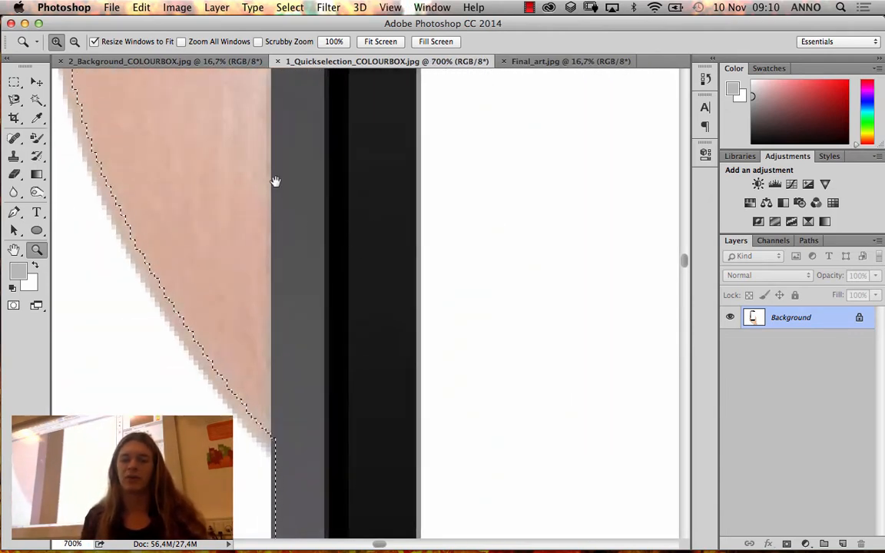
drag(275, 181, 325, 292)
mouse_move(136, 205)
mouse_down()
mouse_move(184, 321)
mouse_move(213, 206)
mouse_move(196, 251)
mouse_up()
drag(292, 135, 217, 281)
drag(255, 422, 299, 238)
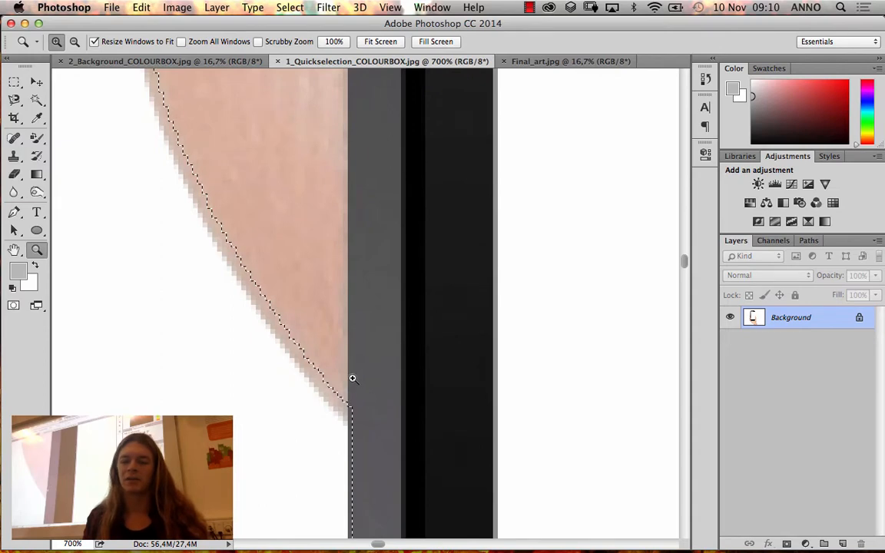
key(super+minus)
key(super+minus)
key(super+minus)
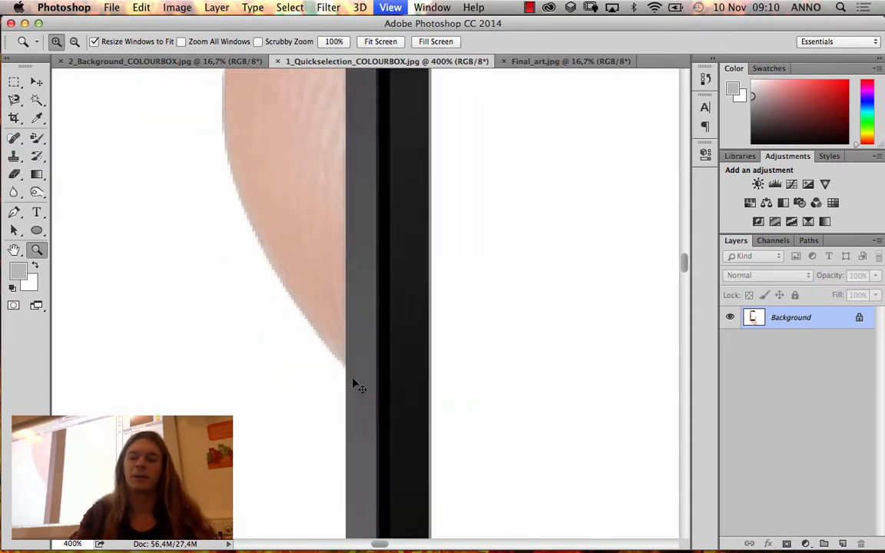
key(super+minus)
key(super+minus)
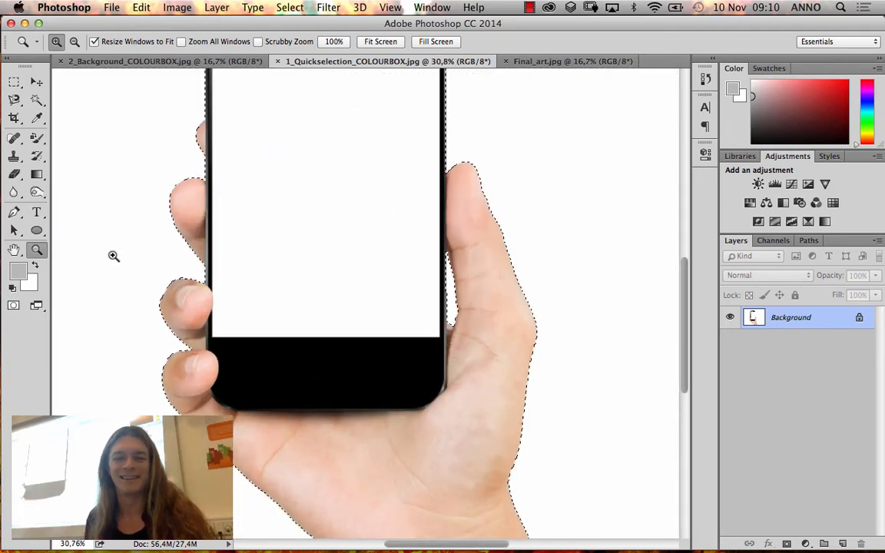
drag(288, 436, 312, 447)
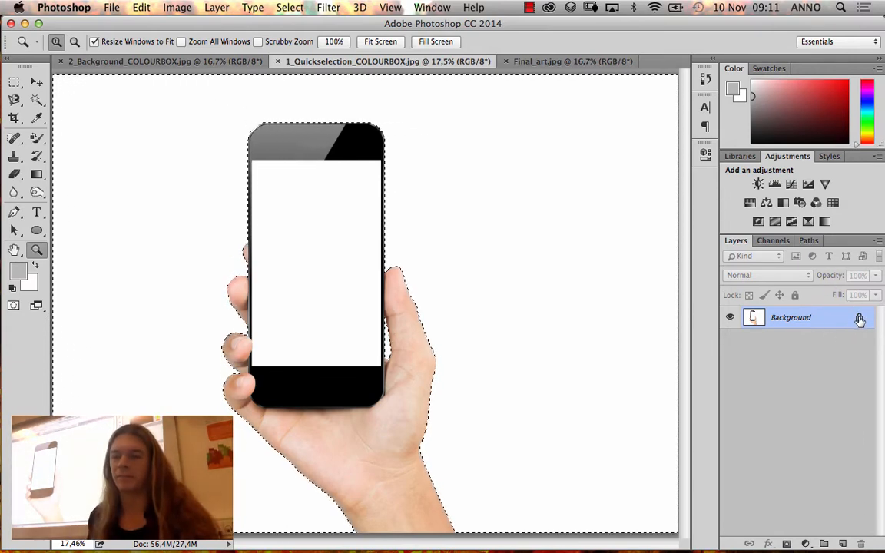
Step: Try moving the selected white background area into 2_Background_COLOURBOX.jpg with the Move tool, and undo it
click(36, 81)
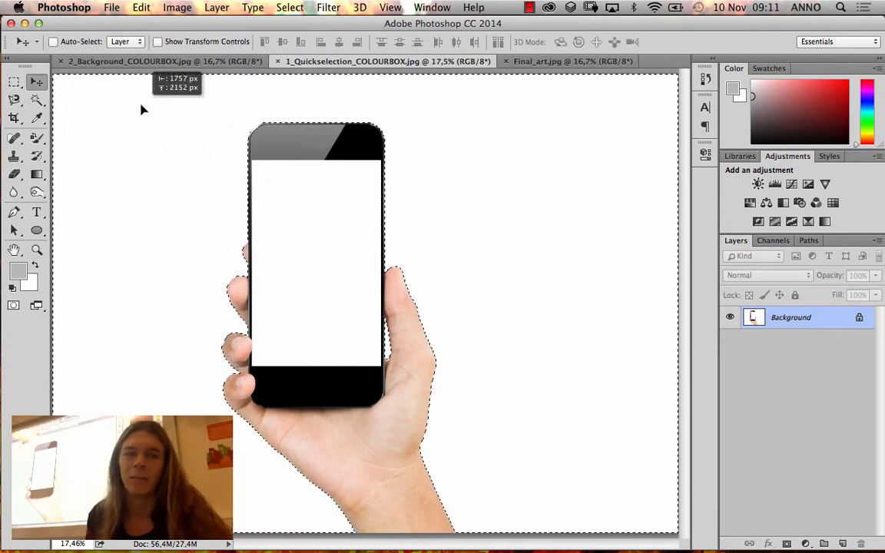
click(146, 62)
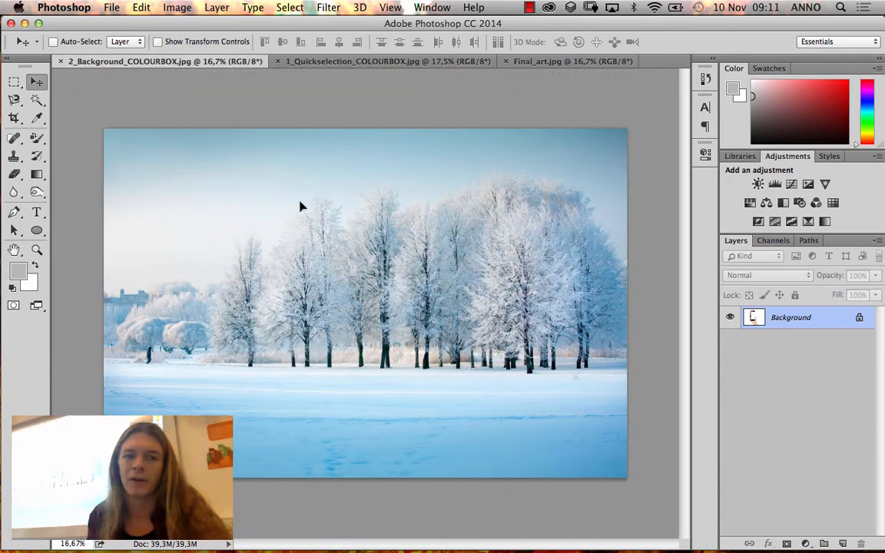
drag(372, 326, 376, 329)
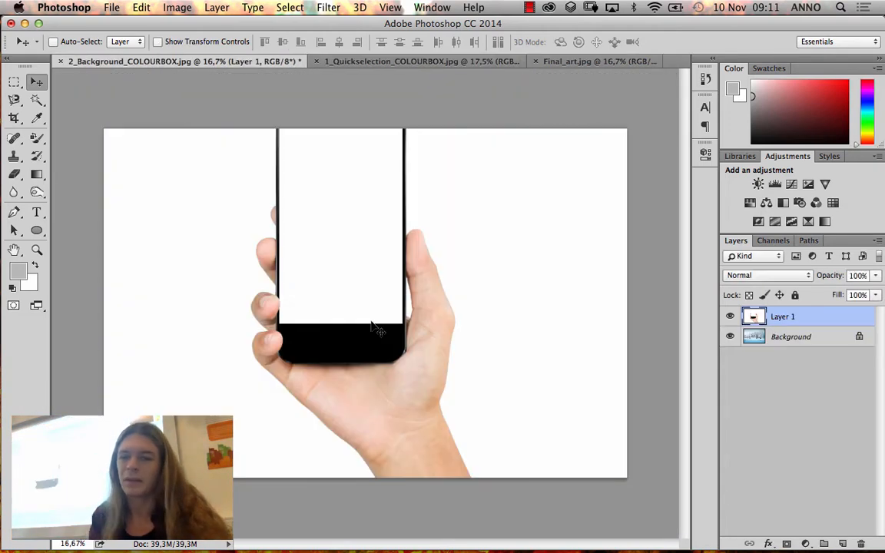
key(super+z)
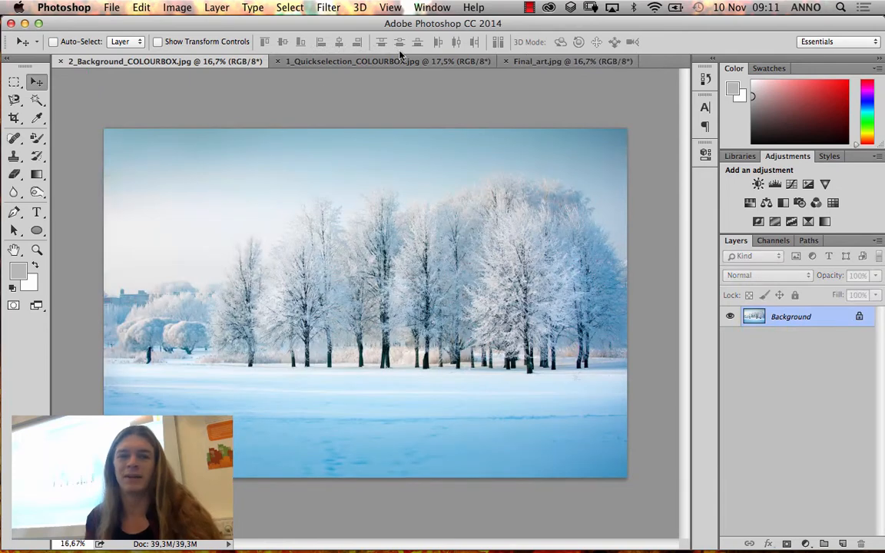
Step: Try inverting the selection in 1_Quickselection_COLOURBOX.jpg and placing the selected hand and phone into 2_Background_COLOURBOX.jpg
click(356, 60)
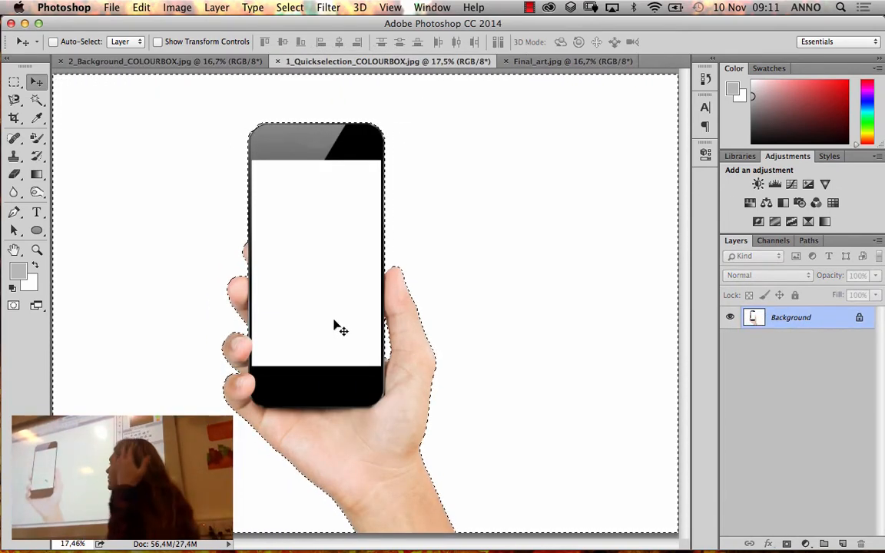
key(shift+super+i)
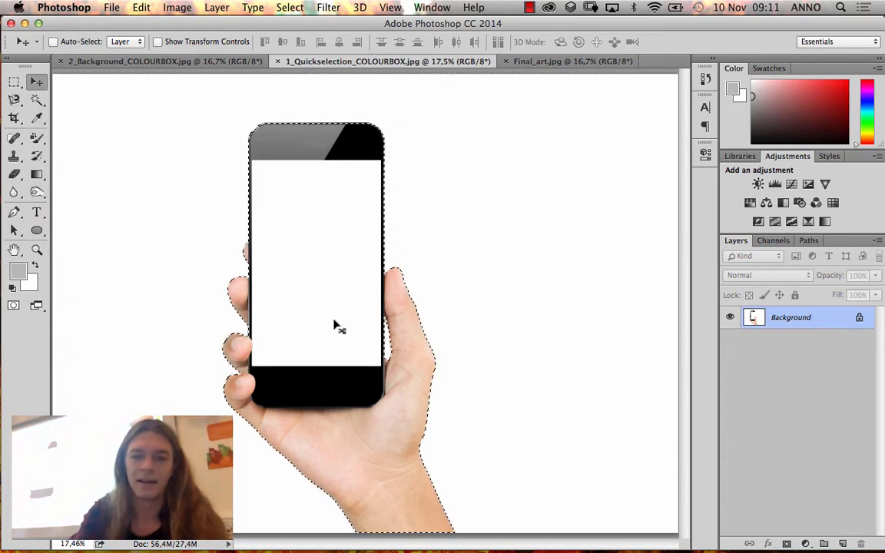
mouse_move(312, 308)
mouse_down()
mouse_move(221, 223)
mouse_move(156, 112)
mouse_move(145, 60)
mouse_move(273, 270)
mouse_move(320, 282)
mouse_move(326, 311)
mouse_up()
key(super)
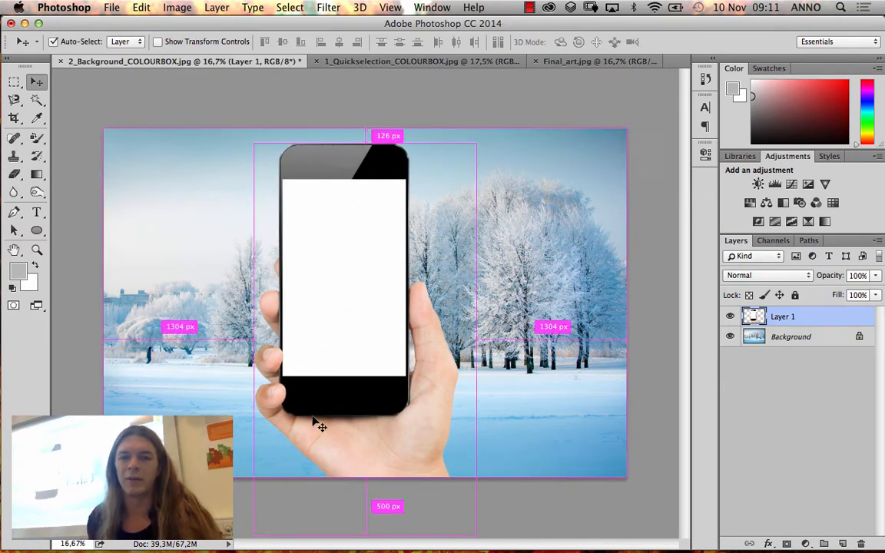
Step: Undo placing the hand in the winter scene and invert the selection in 1_Quickselection_COLOURBOX.jpg back to the white background
key(super+z)
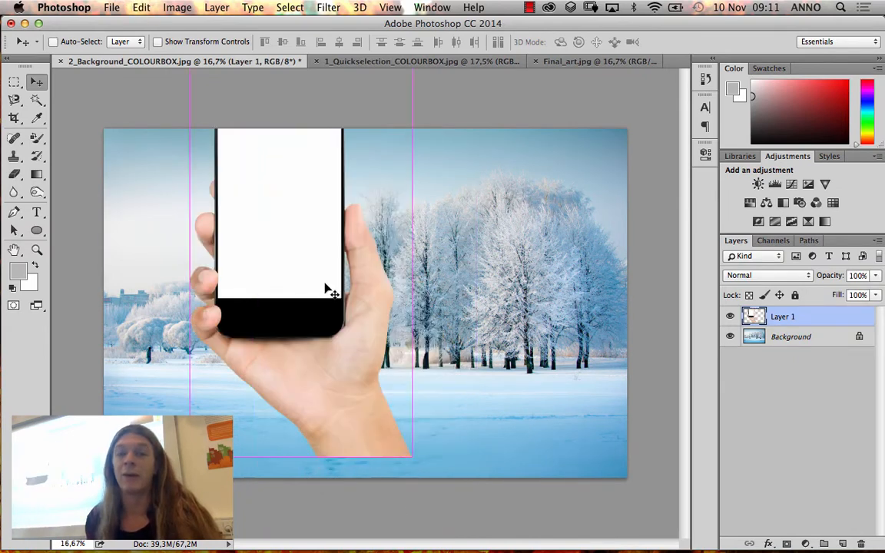
key(super+z)
key(super+z)
key(super+alt+z)
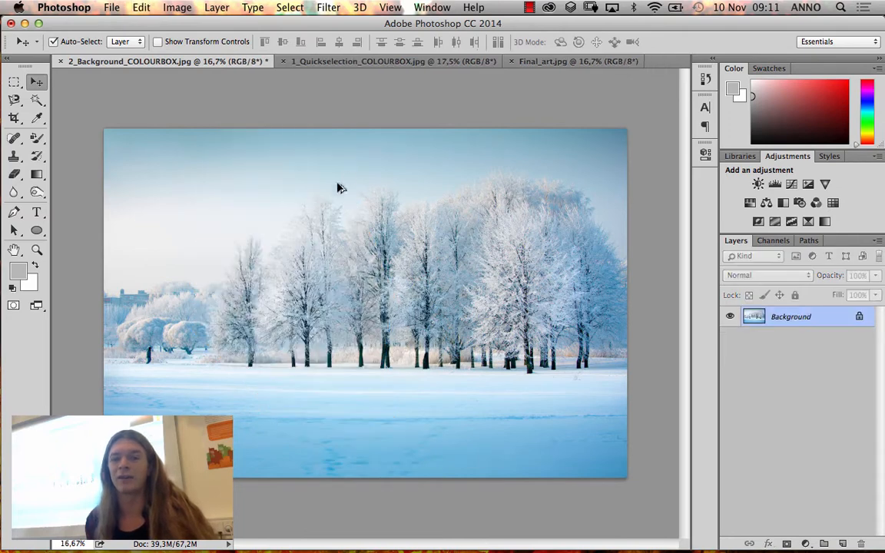
click(338, 60)
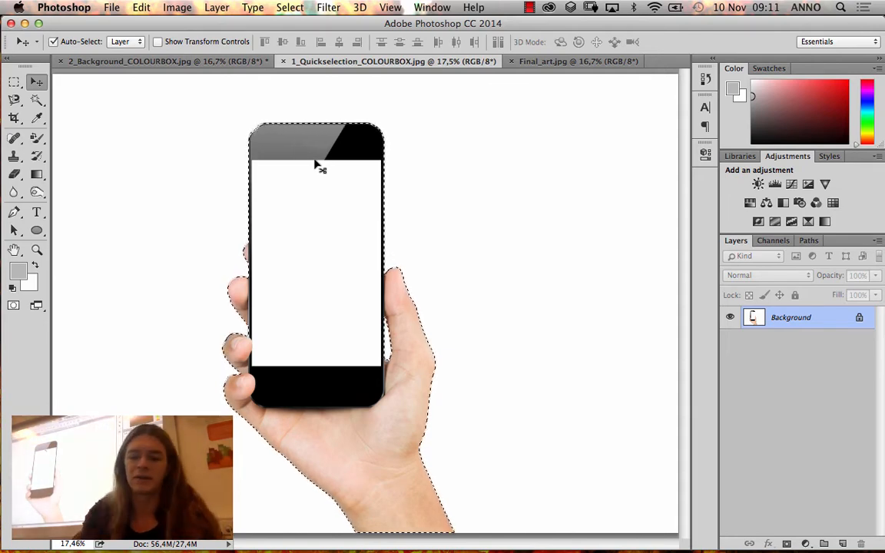
key(super+shift+i)
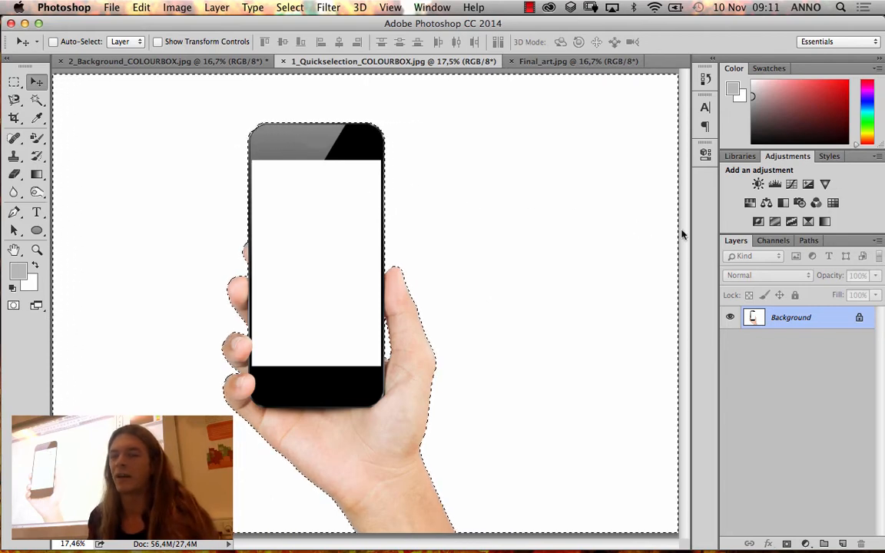
Step: Unlock the Background layer of 1_Quickselection_COLOURBOX.jpg to make it a regular layer
click(859, 320)
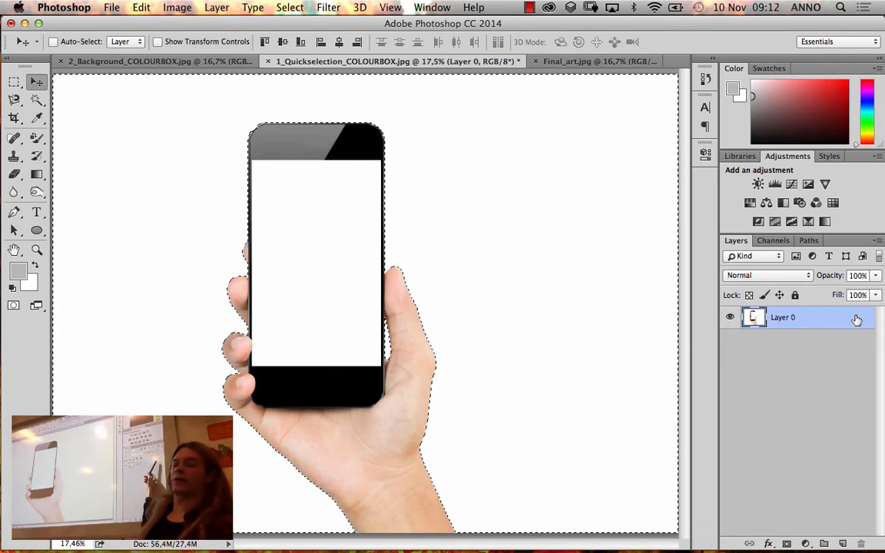
key(super+z)
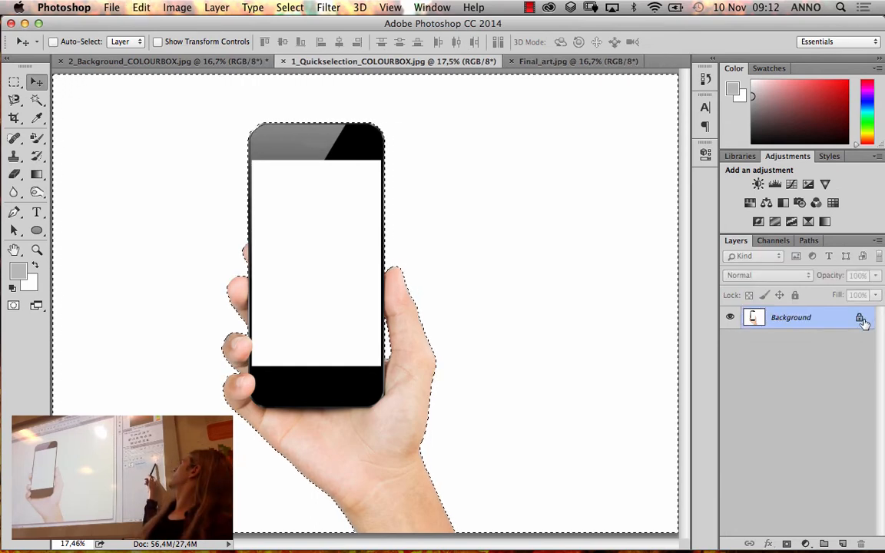
click(860, 321)
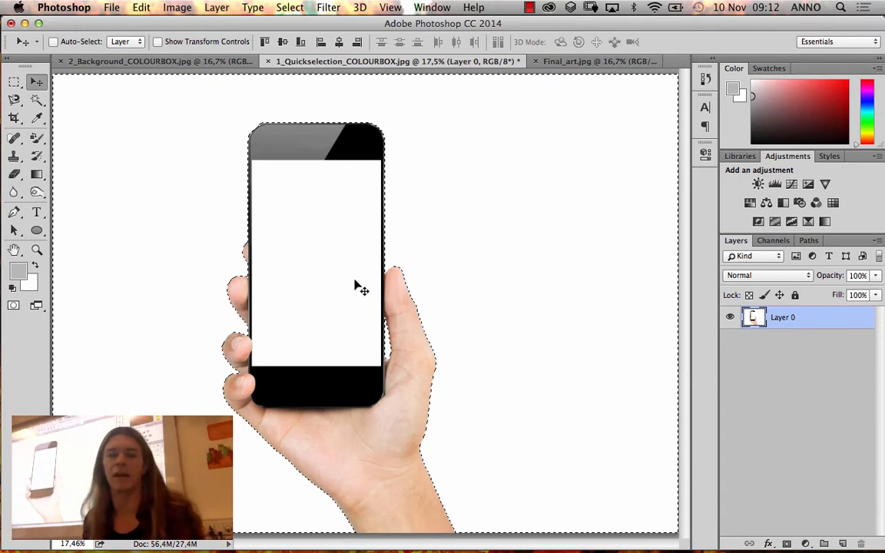
Step: Delete the selected white background around the hand and phone, and clear the selection
click(288, 7)
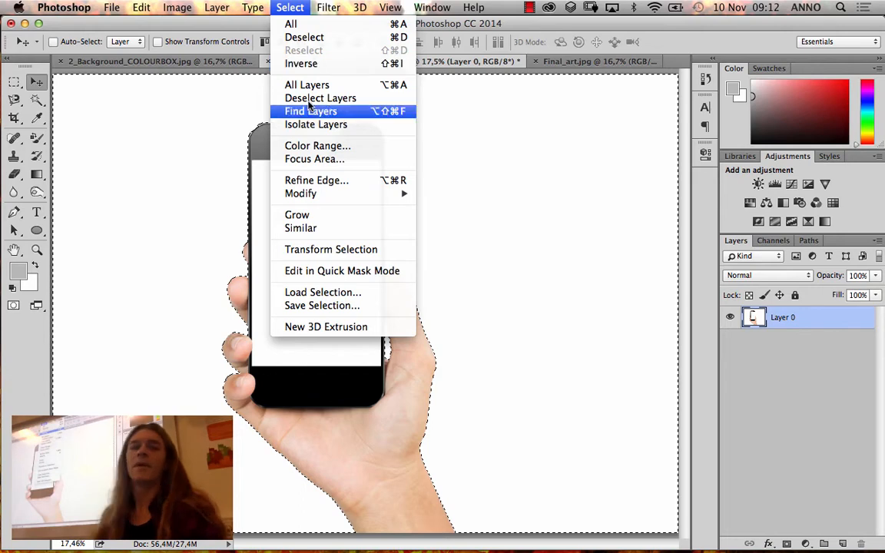
click(290, 11)
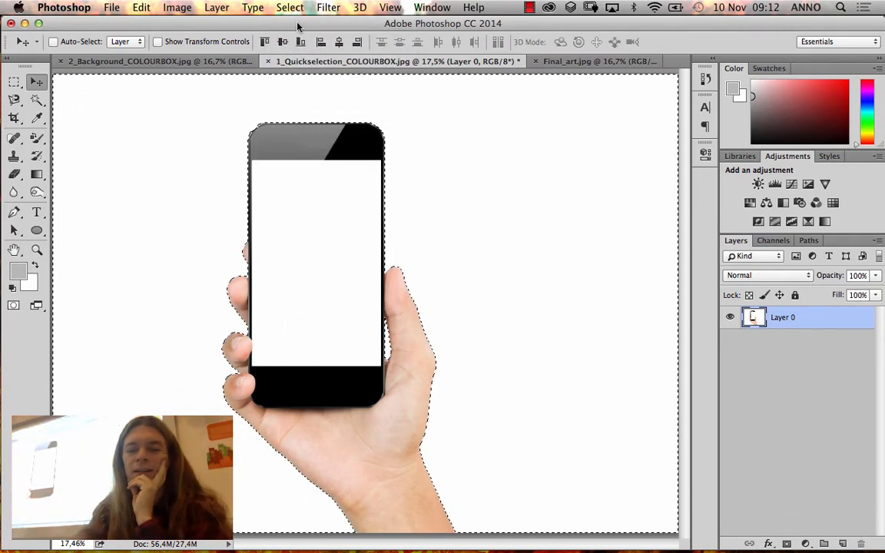
key(Delete)
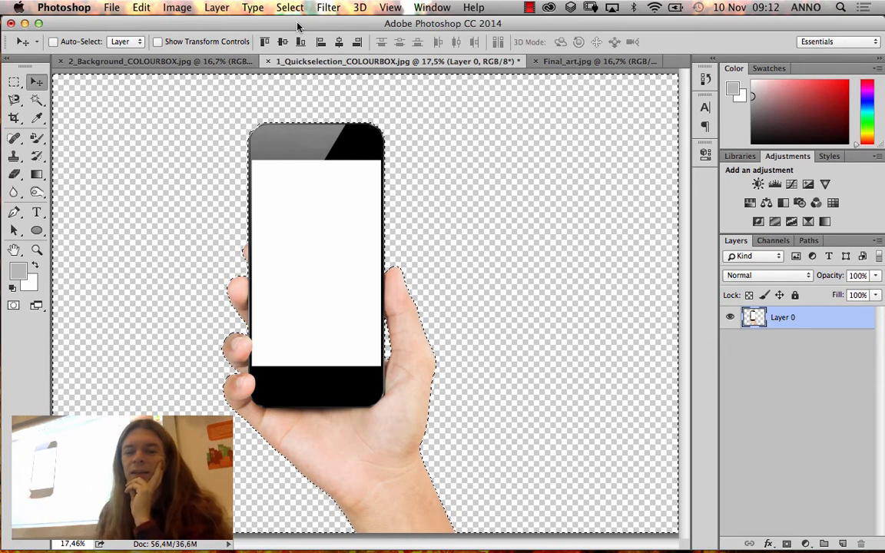
key(super)
key(super+d)
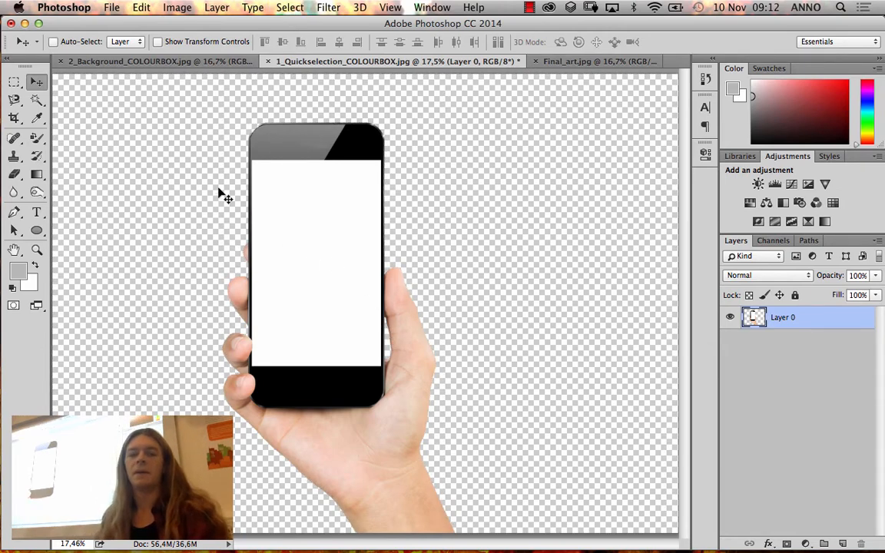
Step: Examine the cut-out edges up close along the fingers, the phone's side and down to the wrist
click(37, 249)
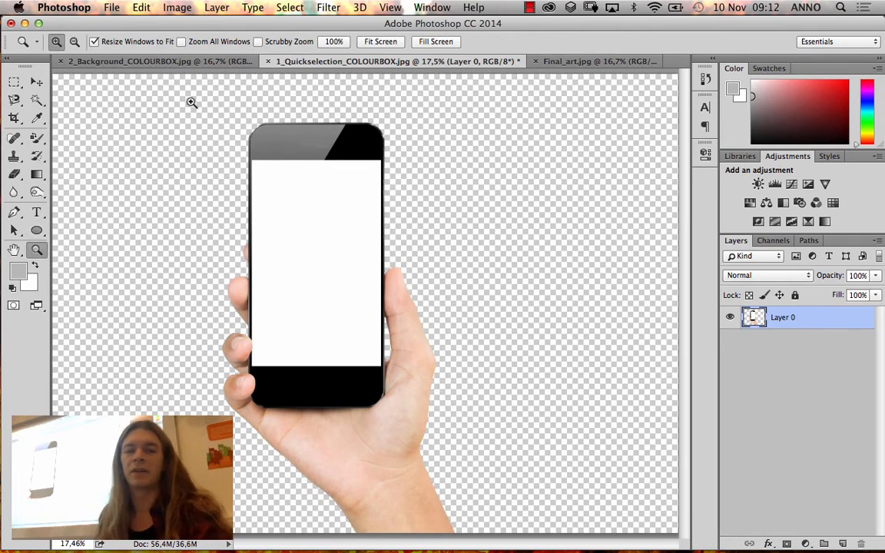
drag(261, 170, 322, 208)
key(space)
drag(412, 401, 444, 115)
drag(457, 395, 489, 265)
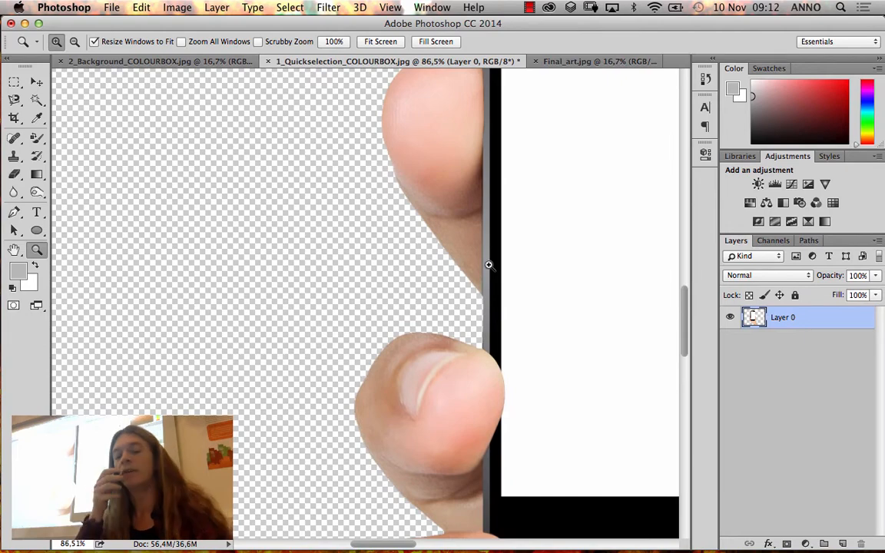
key(space)
drag(422, 388, 402, 201)
drag(456, 343, 454, 300)
drag(535, 411, 353, 263)
drag(476, 340, 501, 333)
drag(572, 415, 516, 370)
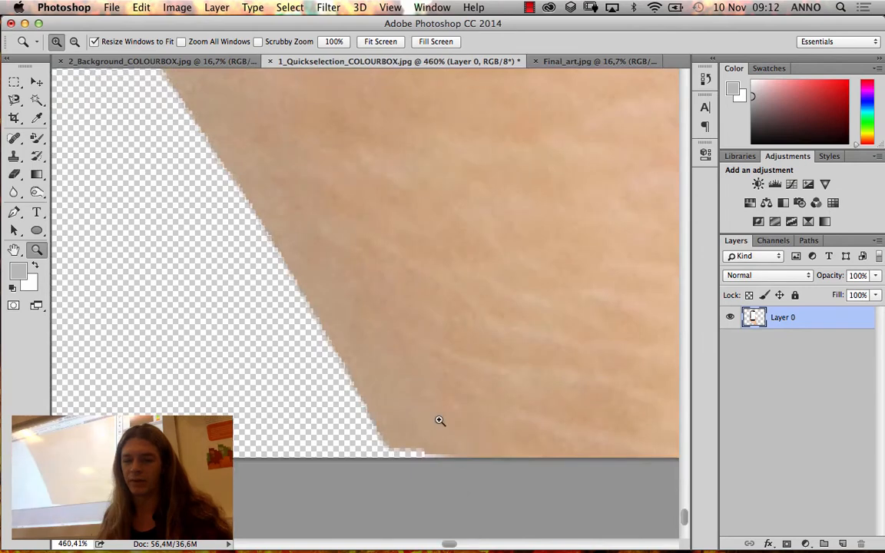
Step: Restore the missing corner of the wrist at the image's lower edge using the History Brush at 12 px and 92% hardness
drag(330, 388, 478, 509)
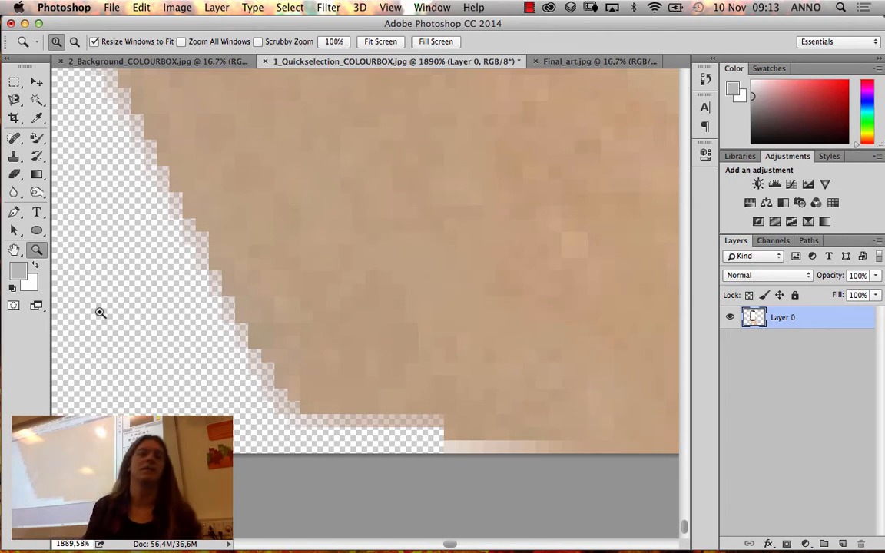
click(36, 156)
drag(41, 159, 70, 157)
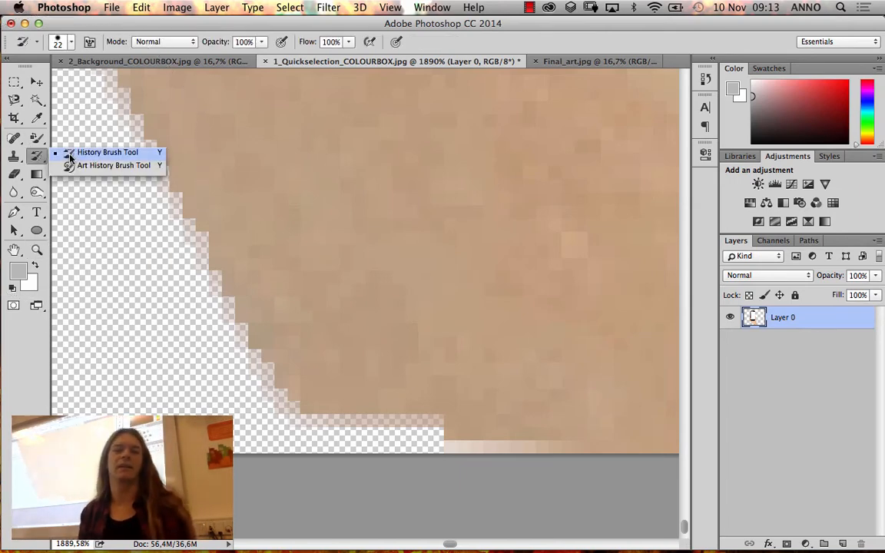
right_click(431, 257)
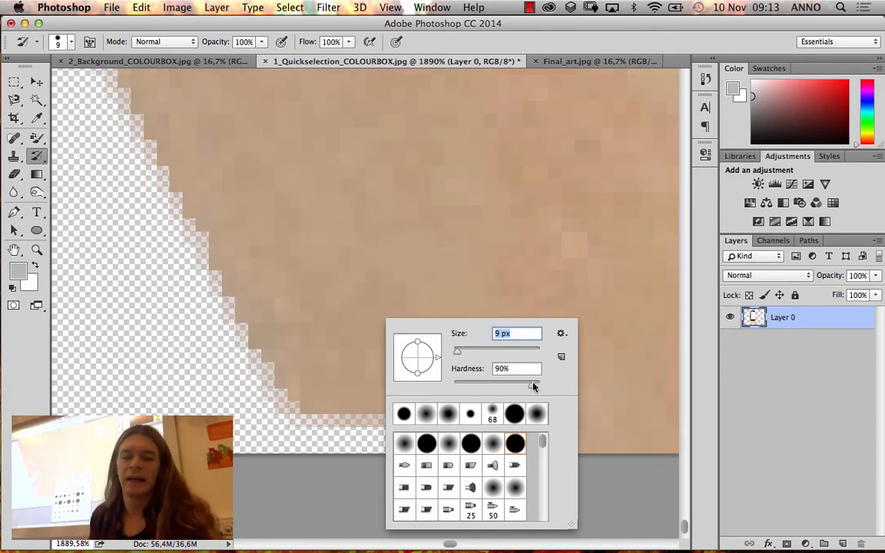
right_click(368, 273)
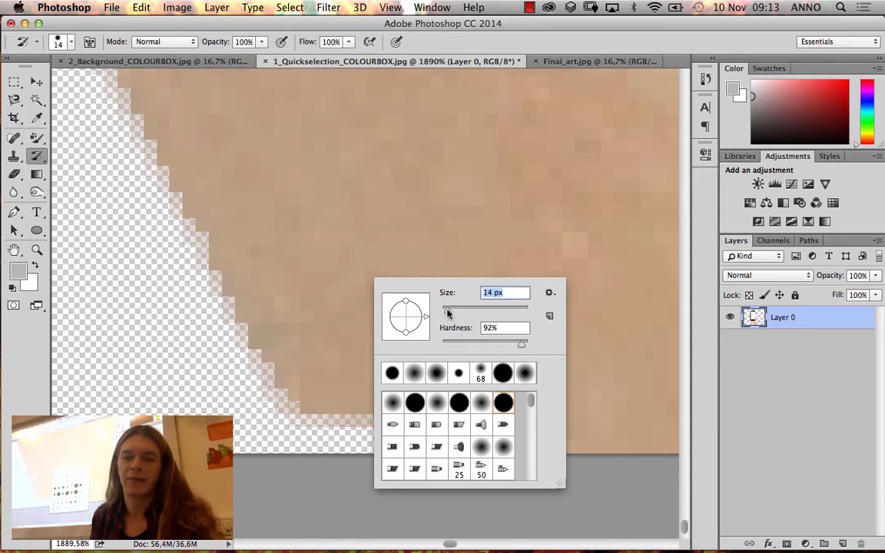
drag(448, 312, 440, 313)
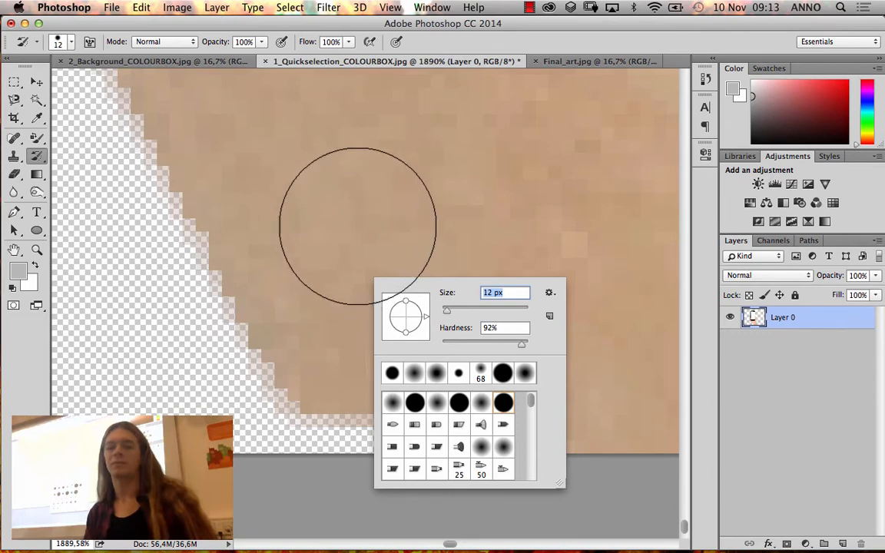
click(332, 203)
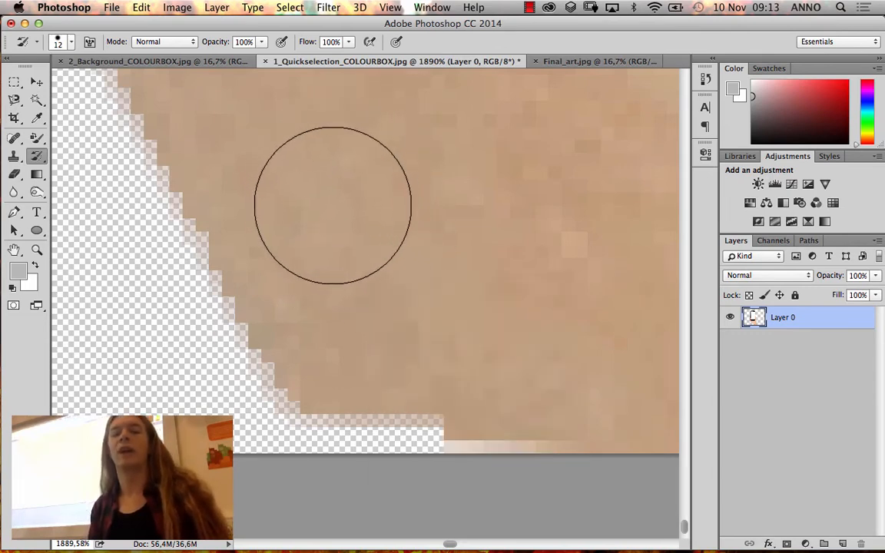
mouse_move(414, 342)
mouse_down()
mouse_move(428, 404)
mouse_move(373, 322)
mouse_move(388, 387)
mouse_move(381, 365)
mouse_move(387, 378)
mouse_move(382, 370)
mouse_move(458, 389)
mouse_up()
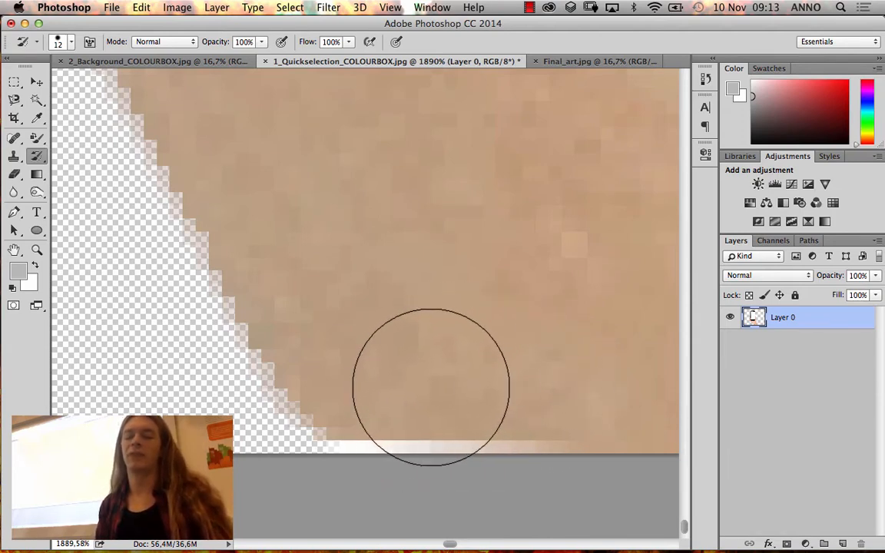
Step: Examine the cut-out up close along the wrist's lower edge and up its right-hand outline
key(space)
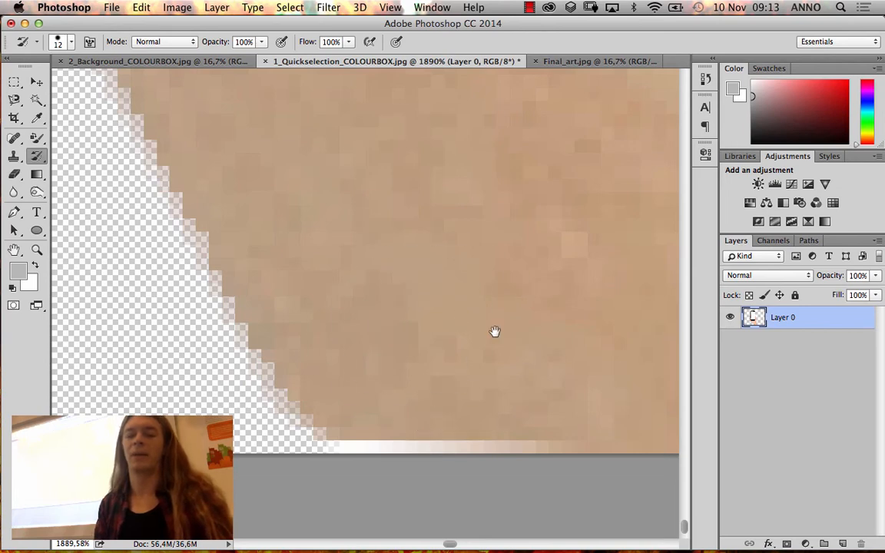
drag(484, 324, 369, 288)
drag(498, 355, 474, 332)
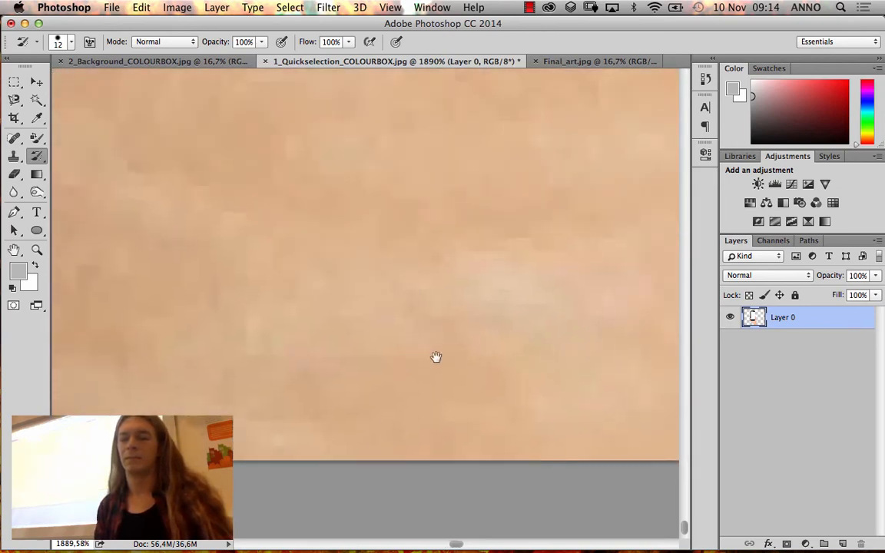
drag(418, 371, 330, 308)
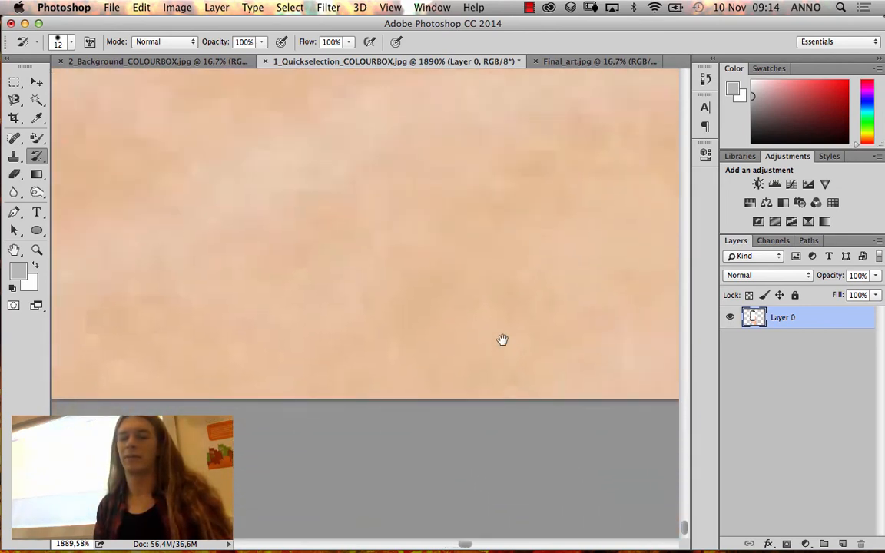
drag(407, 316, 371, 285)
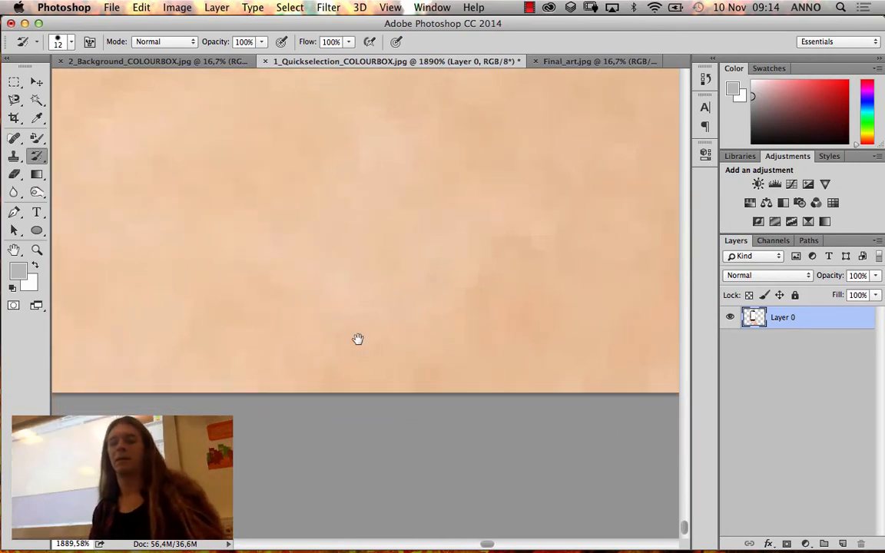
mouse_move(358, 339)
mouse_down()
mouse_move(484, 343)
mouse_move(563, 360)
mouse_move(450, 321)
mouse_move(342, 317)
mouse_move(538, 338)
mouse_move(611, 320)
mouse_move(389, 310)
mouse_move(500, 311)
mouse_move(197, 247)
mouse_move(356, 350)
mouse_move(267, 247)
mouse_move(235, 231)
mouse_move(339, 370)
mouse_move(227, 145)
mouse_move(305, 299)
mouse_move(279, 369)
mouse_move(176, 170)
mouse_move(261, 265)
mouse_move(330, 411)
mouse_move(201, 208)
mouse_move(254, 205)
mouse_move(328, 338)
mouse_move(328, 308)
mouse_move(249, 180)
mouse_move(336, 351)
mouse_move(298, 308)
mouse_move(226, 163)
mouse_move(335, 318)
mouse_move(349, 360)
mouse_move(330, 214)
mouse_move(381, 231)
mouse_up()
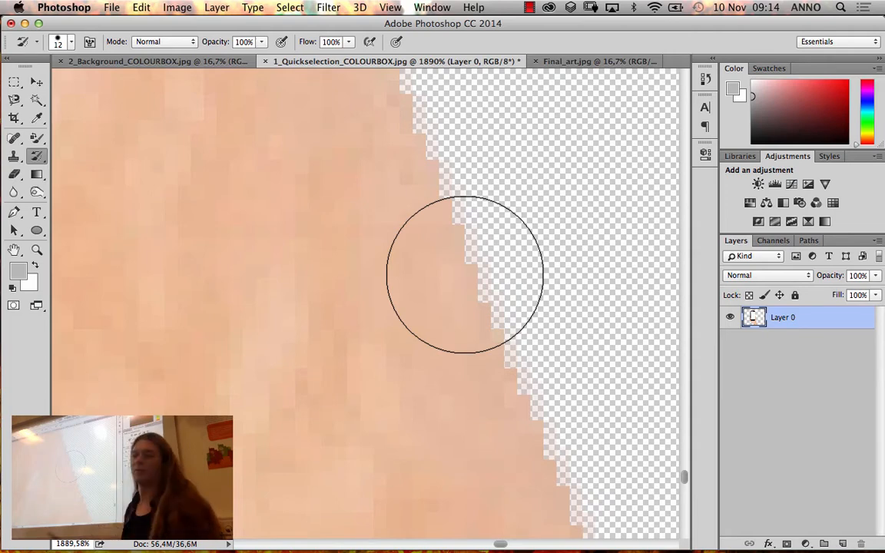
drag(425, 197, 324, 218)
mouse_move(311, 167)
mouse_down()
mouse_move(380, 328)
mouse_move(401, 308)
mouse_up()
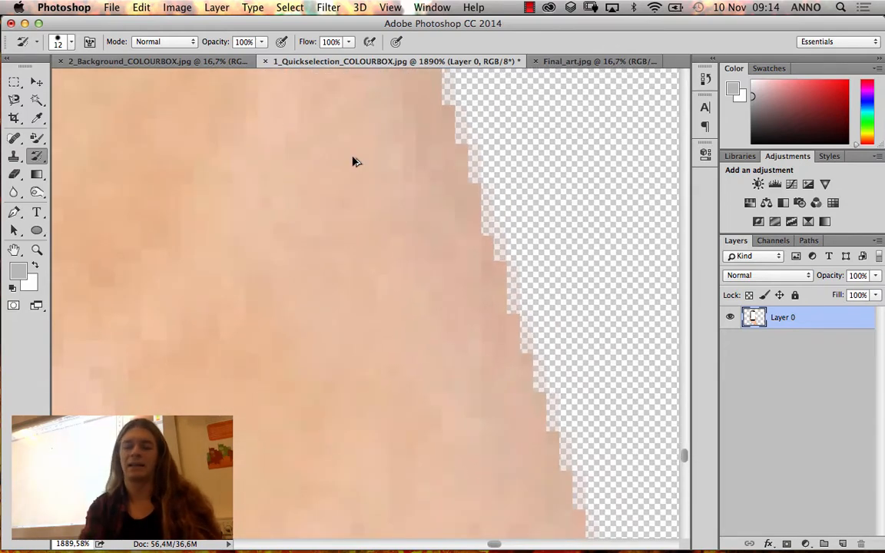
Step: Check the image's dimensions and resolution in Image Size without changing them
key(super+alt+i)
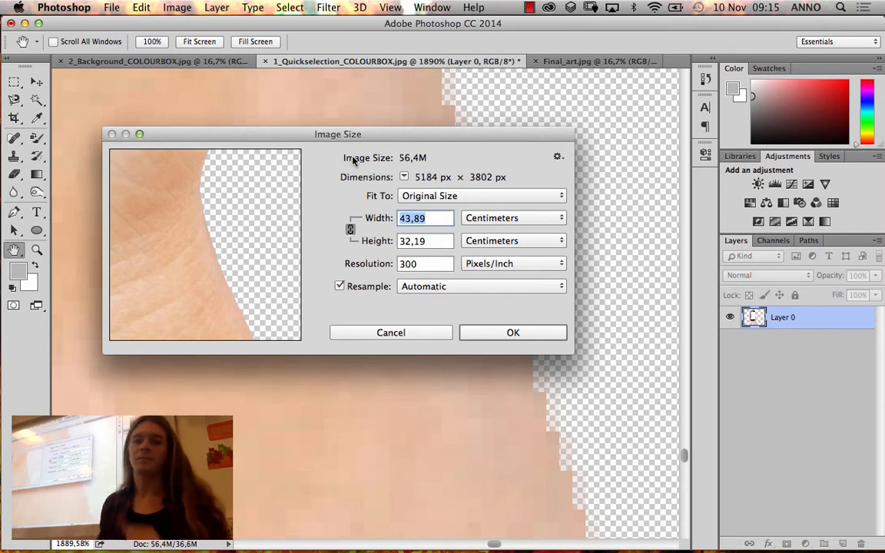
click(389, 329)
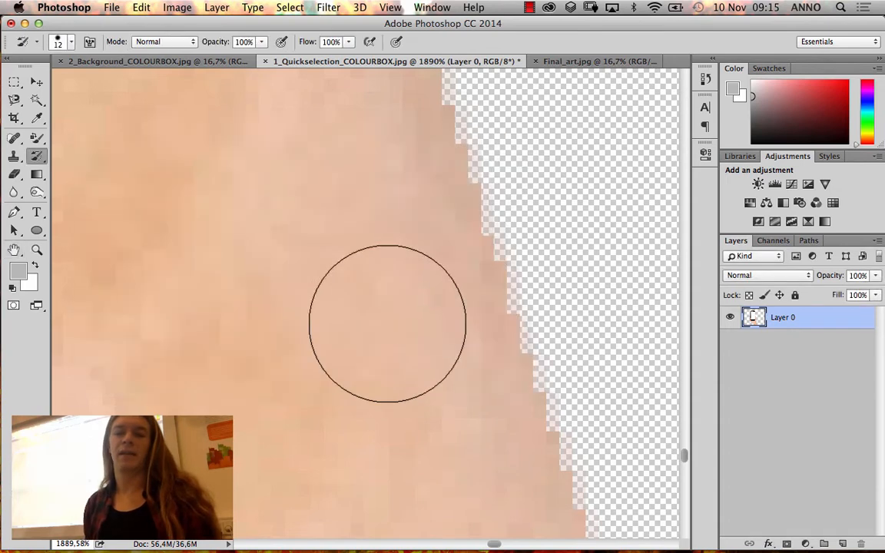
click(175, 8)
mouse_move(228, 140)
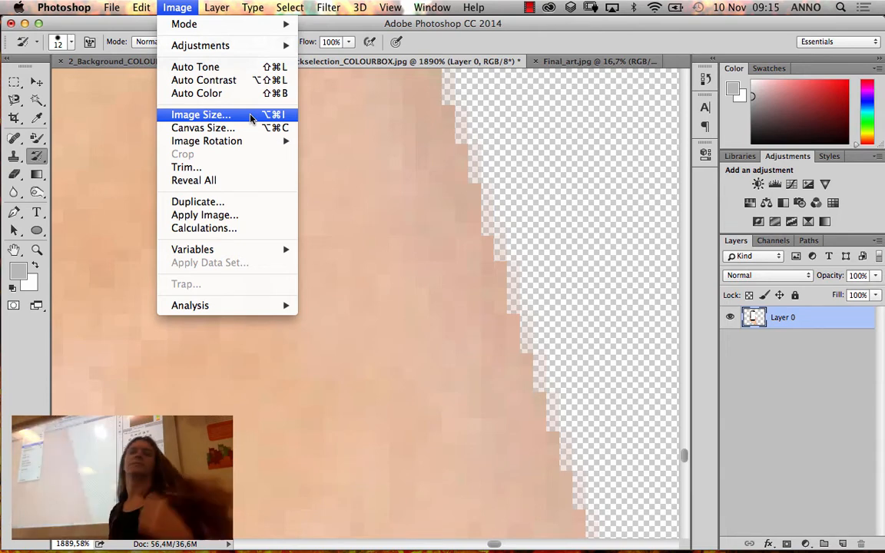
click(517, 249)
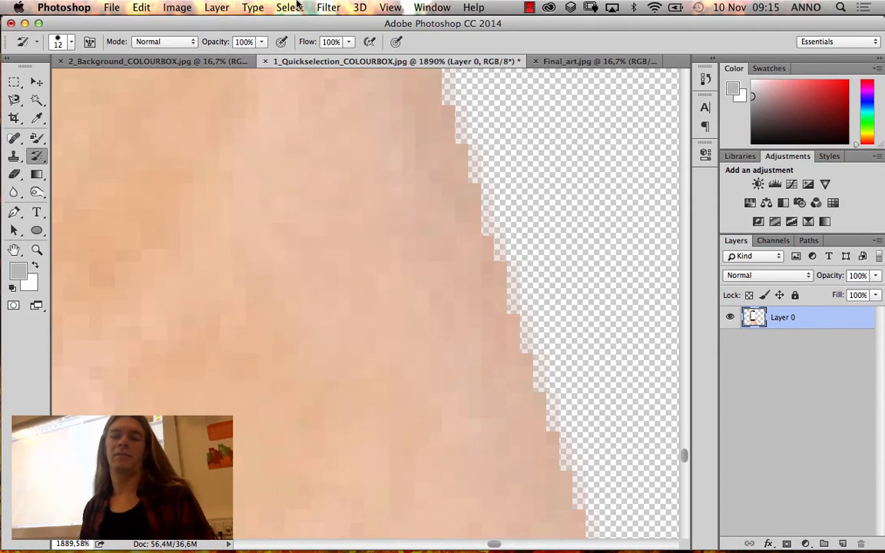
Step: Examine the cut-out edge farther up the right-hand outline from the wrist to the palm
key(space)
drag(352, 109, 361, 308)
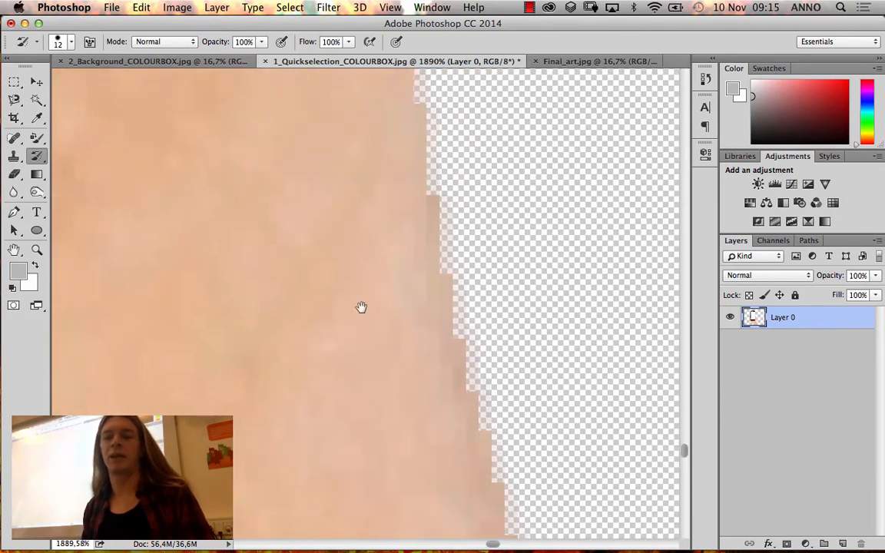
scroll(361, 307, right, 3)
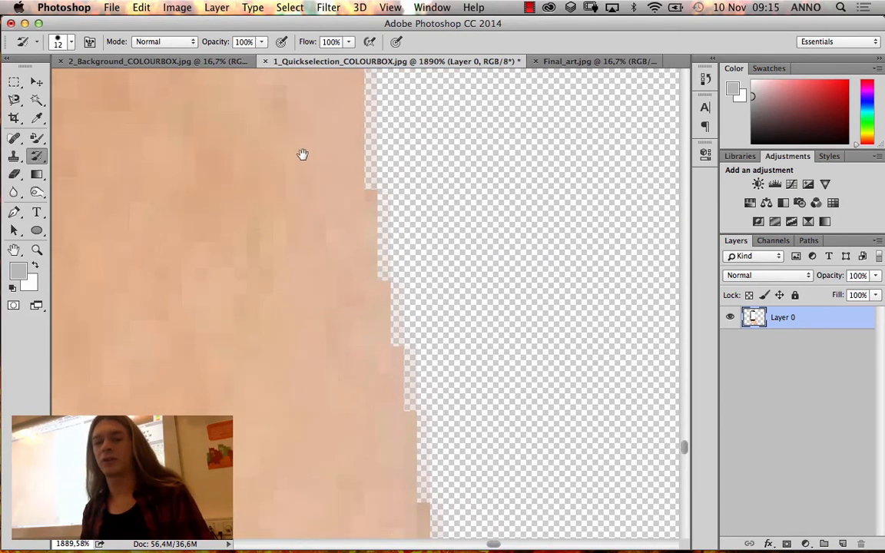
drag(321, 157, 379, 454)
drag(328, 174, 391, 380)
drag(391, 245, 379, 288)
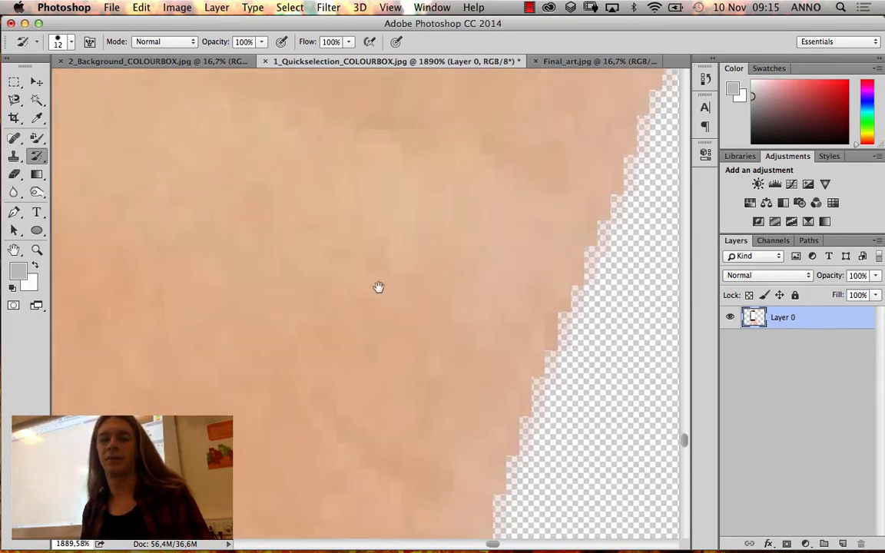
Step: Load Layer 0's hand and phone outline as a selection and feather it by 2 pixels
key(super+0)
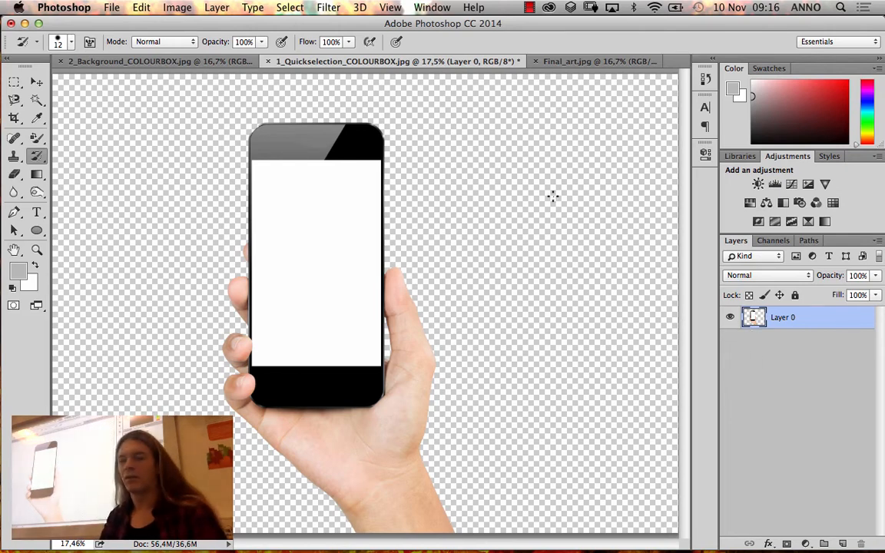
super+click(753, 319)
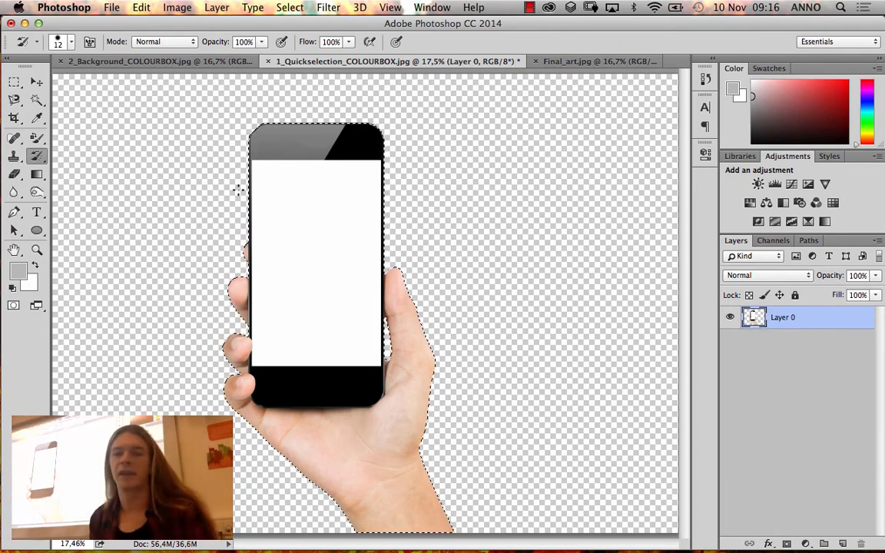
click(289, 7)
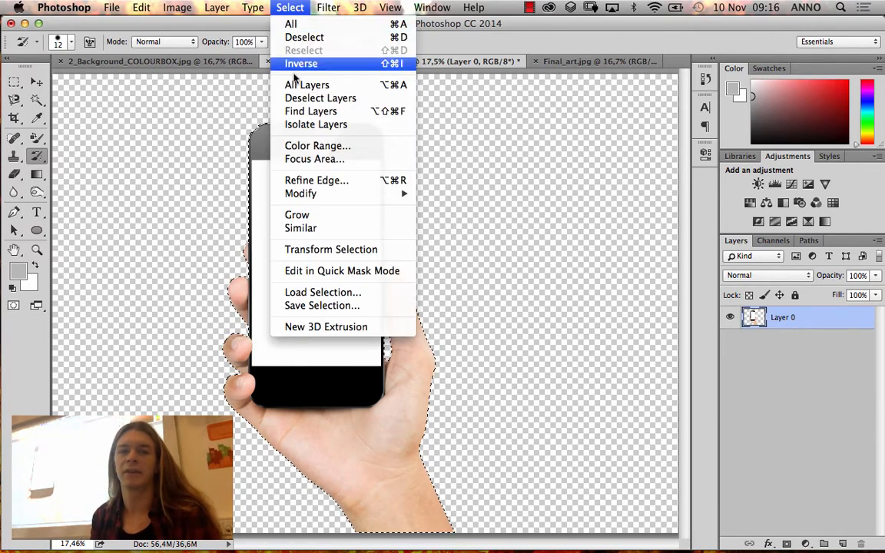
mouse_move(321, 198)
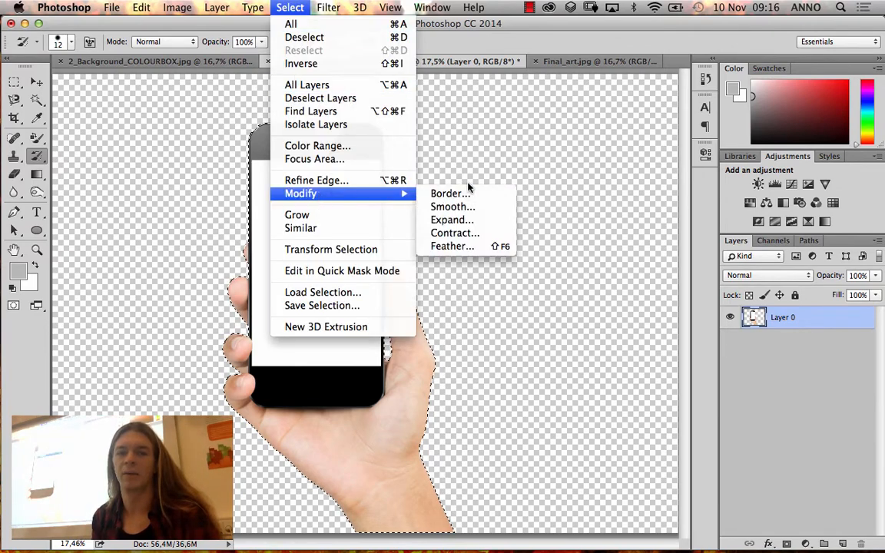
click(448, 247)
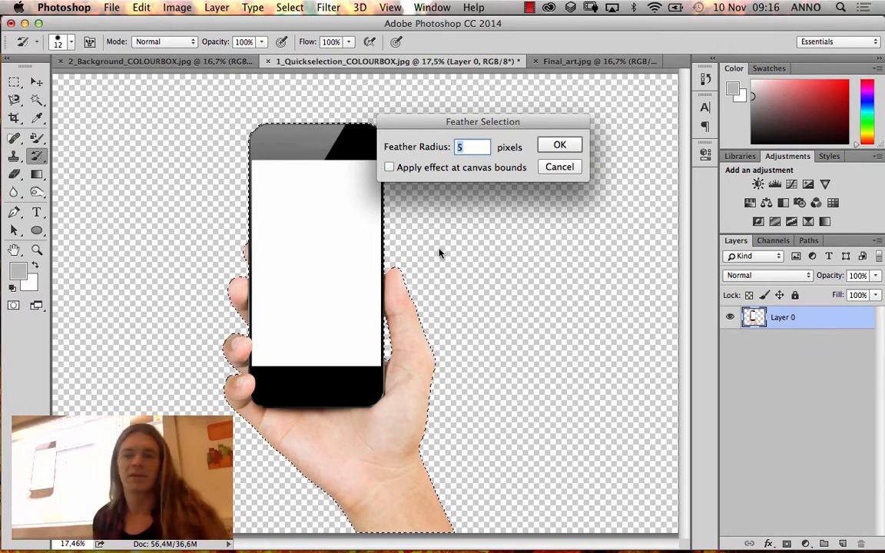
drag(505, 127, 570, 130)
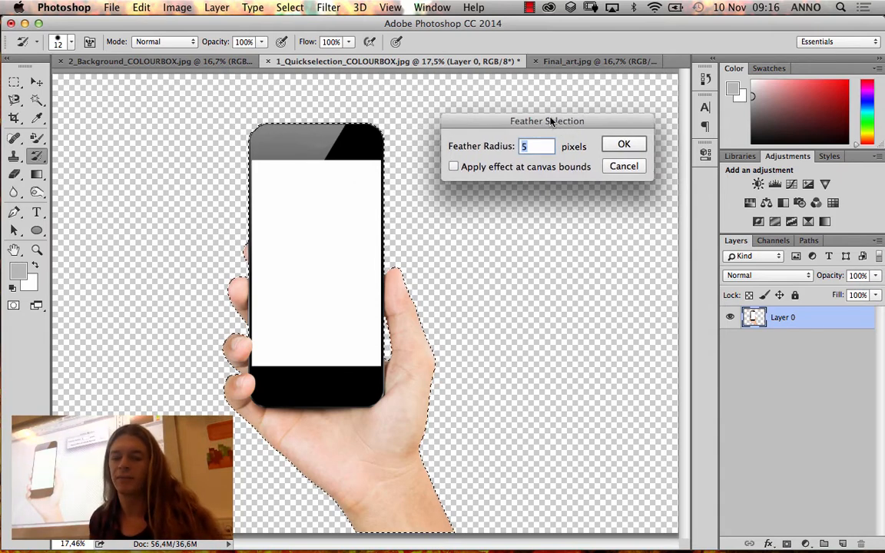
text(2)
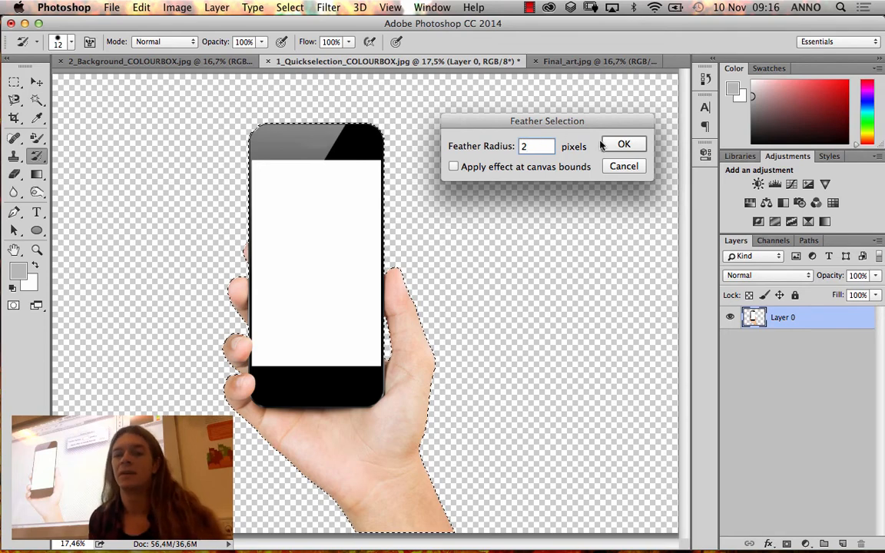
click(623, 146)
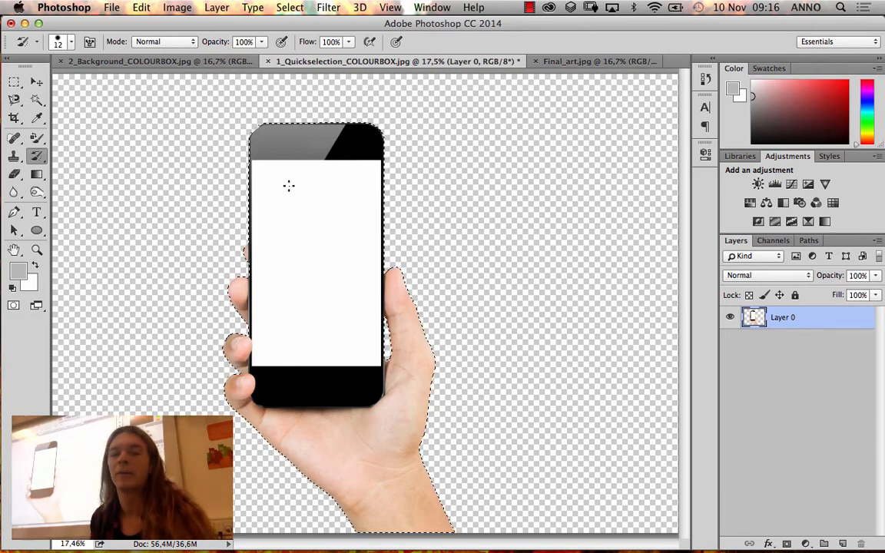
Step: Try deleting the contents of the feathered hand selection, and undo the deletion
key(Delete)
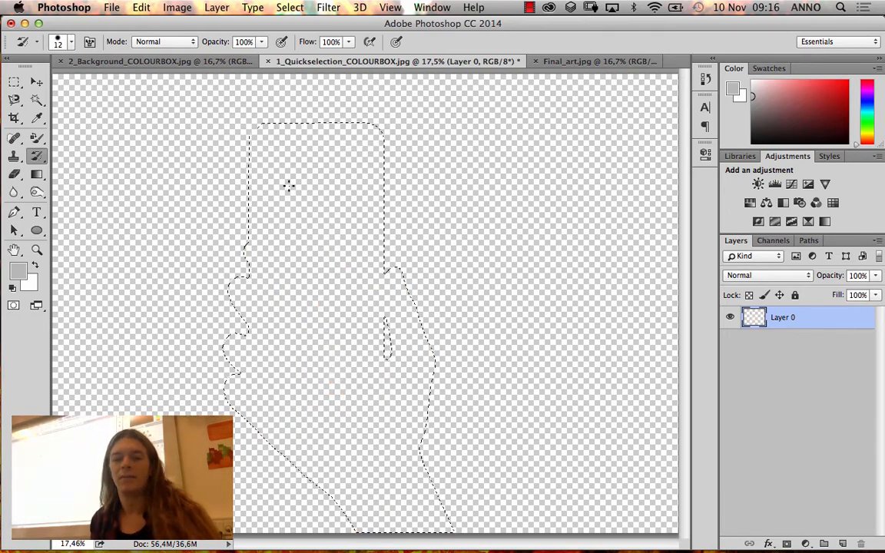
key(super+z)
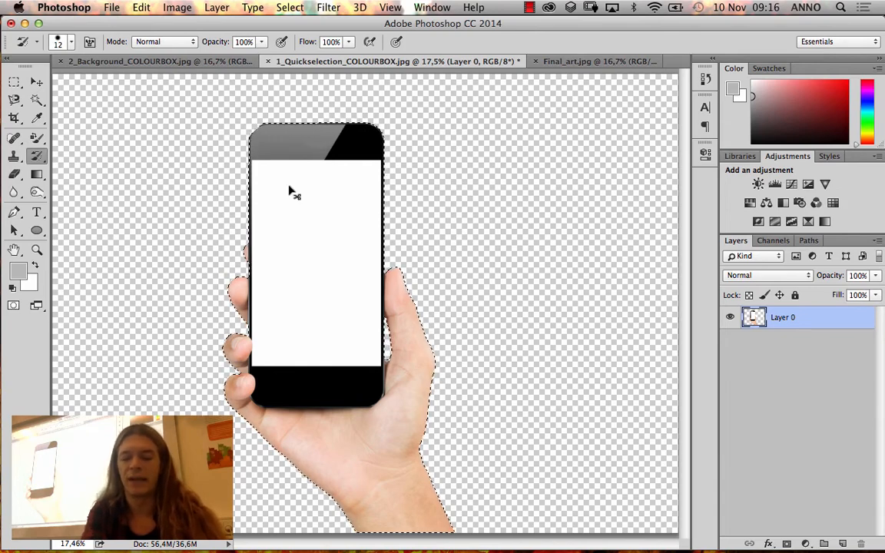
Step: Invert the feathered selection to the empty area around the hand and phone
key(super+shift+i)
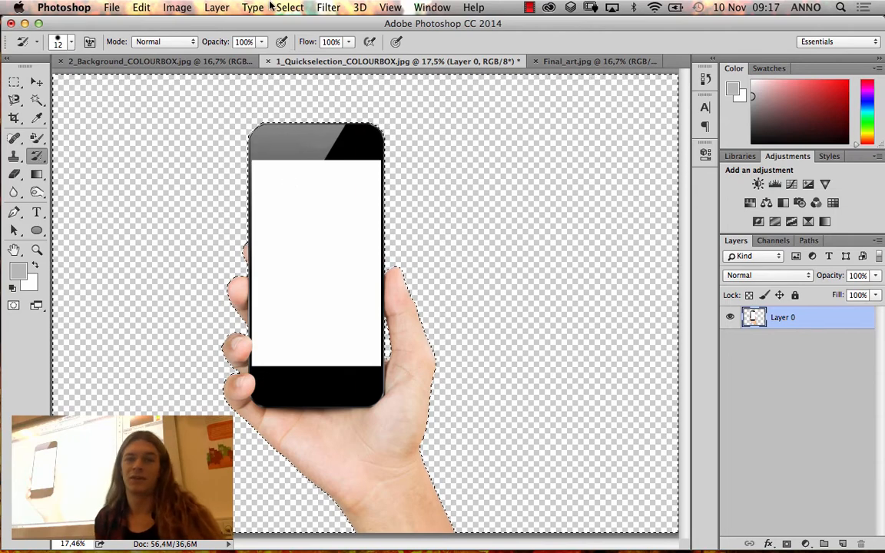
click(284, 7)
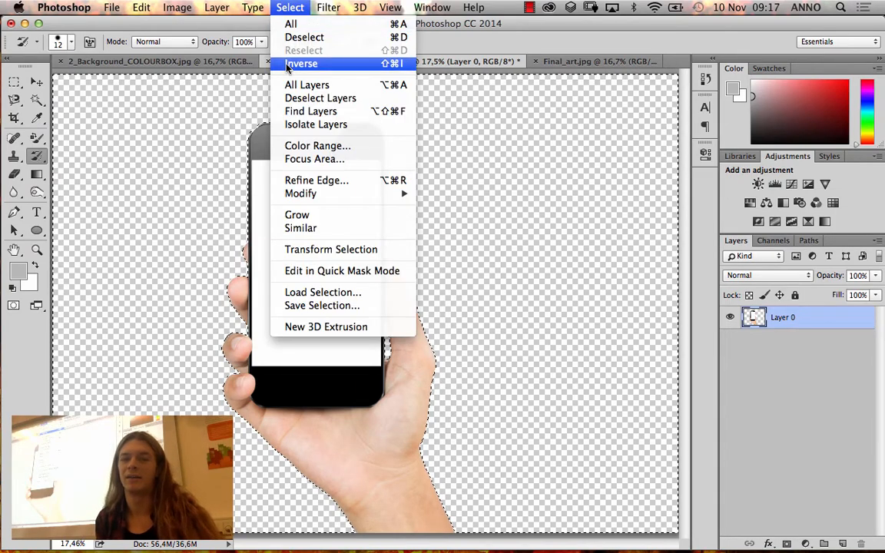
click(287, 7)
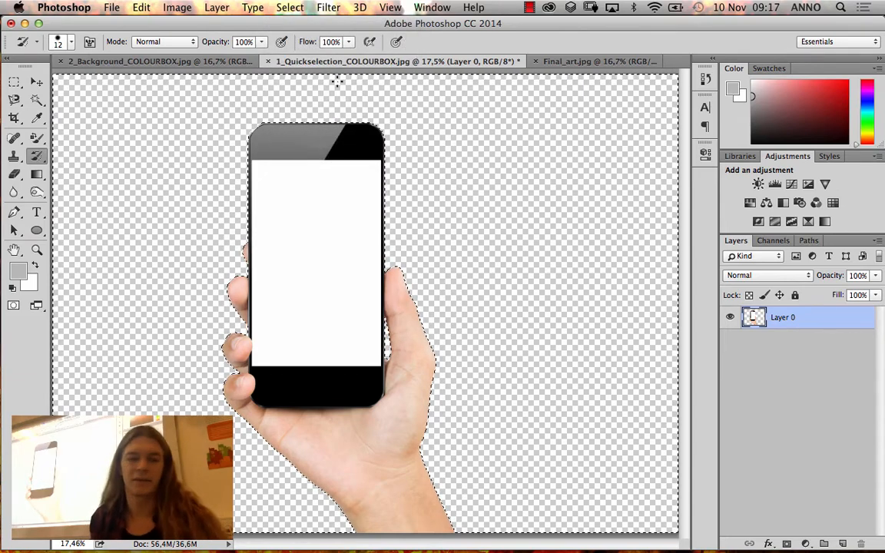
Step: Delete the feathered surroundings to soften the edges where the finger meets the phone, and clear the selection
click(36, 249)
drag(203, 154, 368, 360)
drag(292, 245, 435, 395)
drag(287, 192, 435, 352)
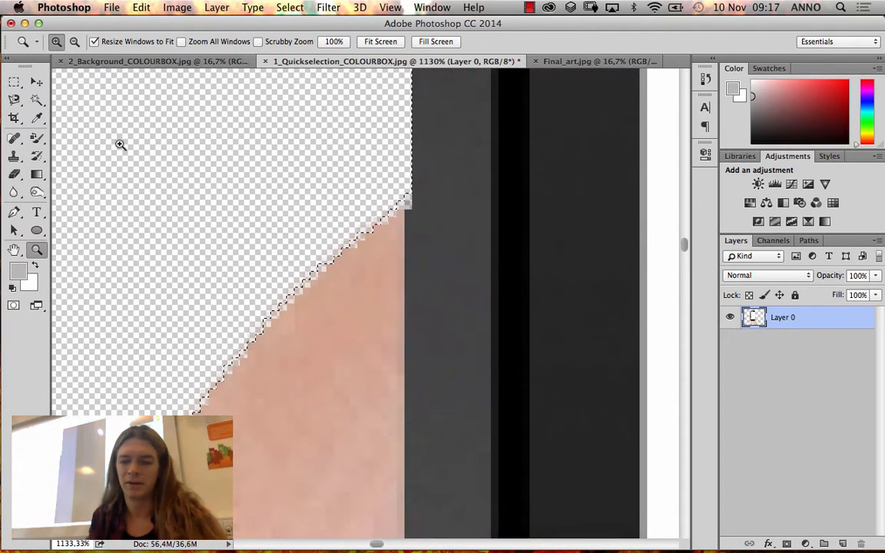
drag(297, 100, 507, 311)
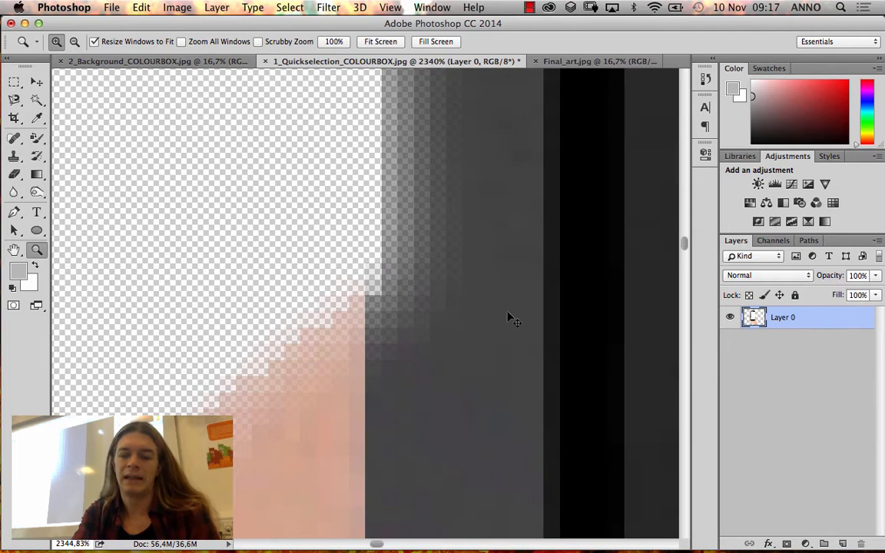
Step: Inspect the feathered phone edge at close range and compare it with the tree detail in 2_Background_COLOURBOX.jpg
key(super+0)
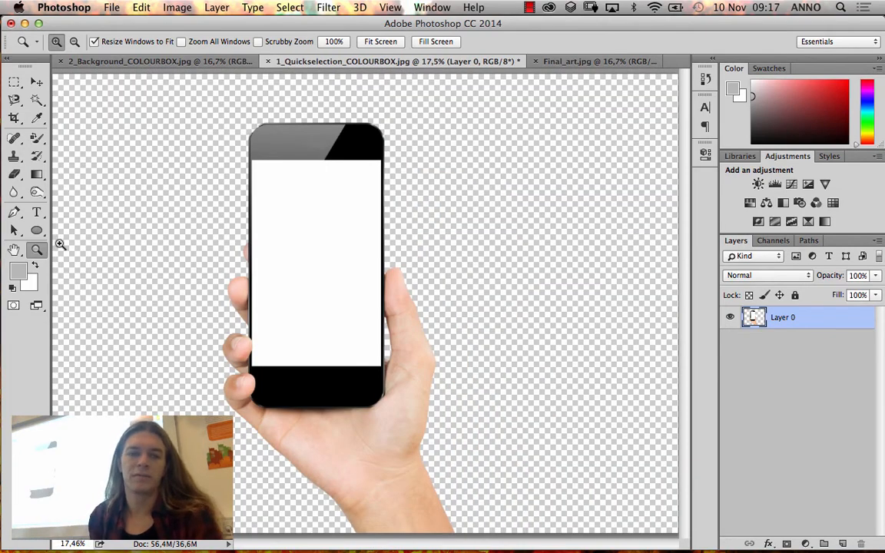
drag(235, 207, 280, 275)
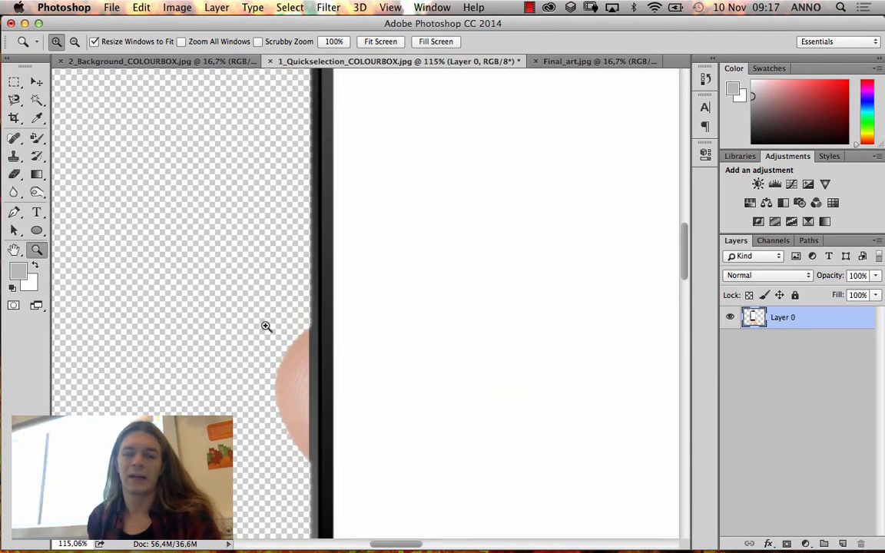
drag(340, 351, 338, 349)
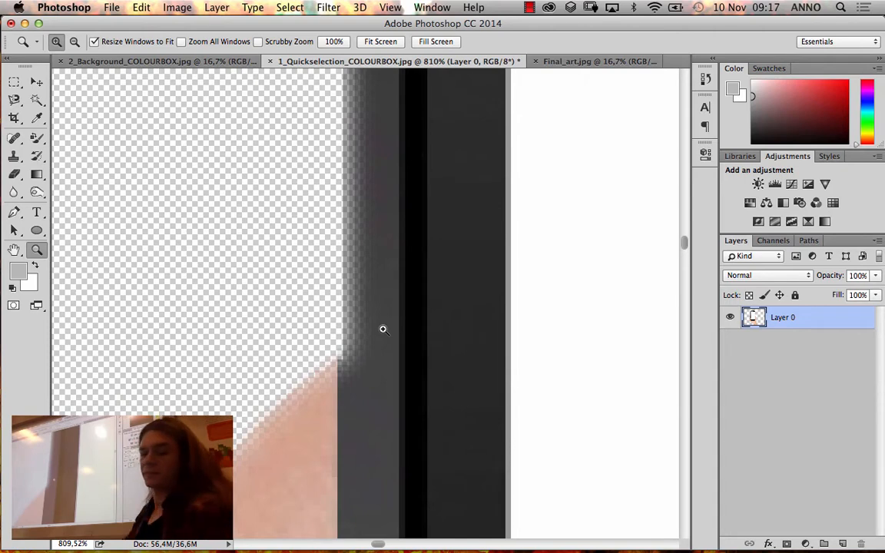
drag(411, 173, 402, 318)
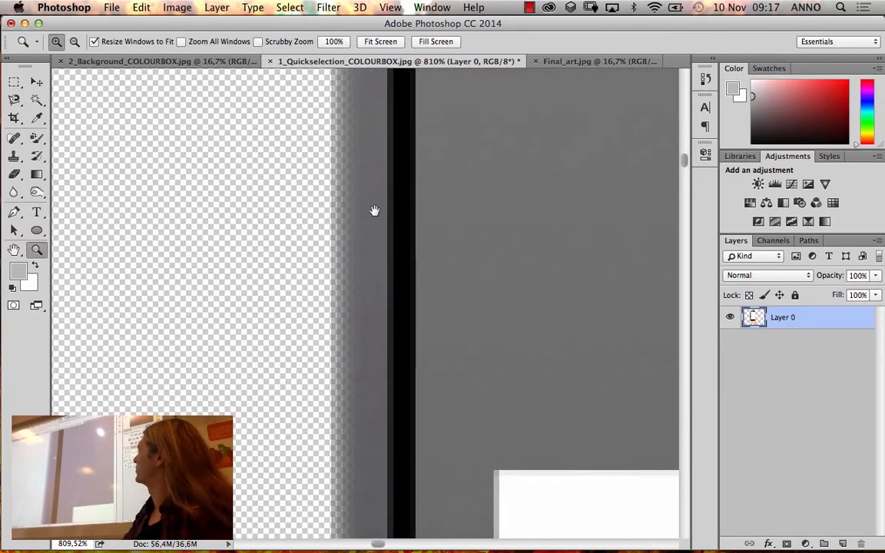
drag(332, 132, 383, 238)
drag(382, 142, 368, 248)
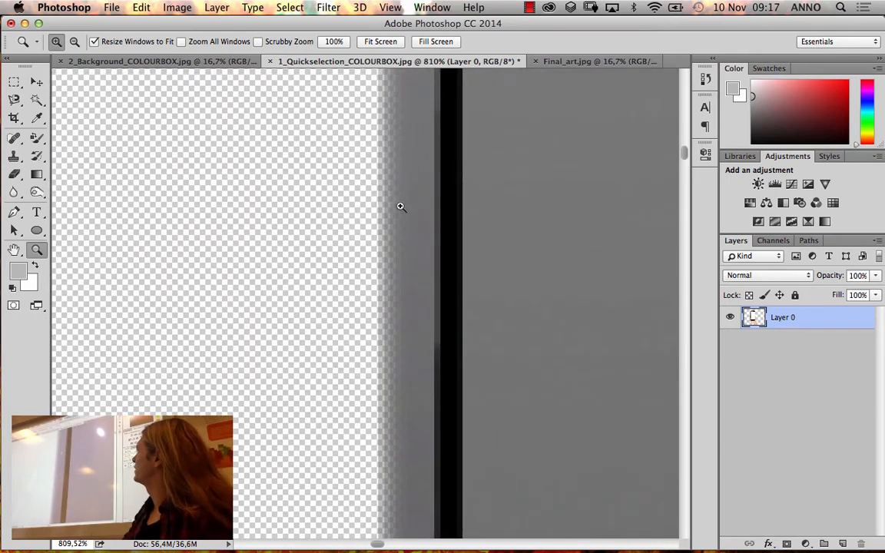
click(168, 60)
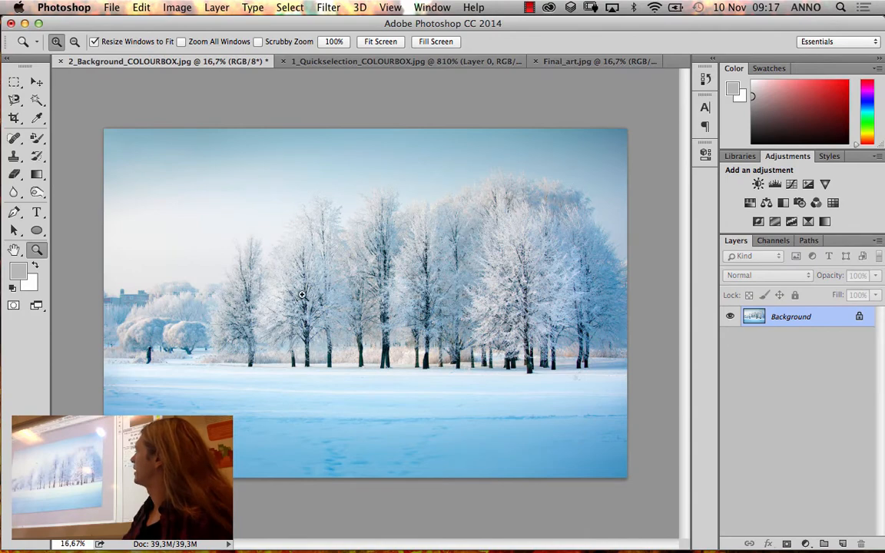
drag(251, 255, 339, 411)
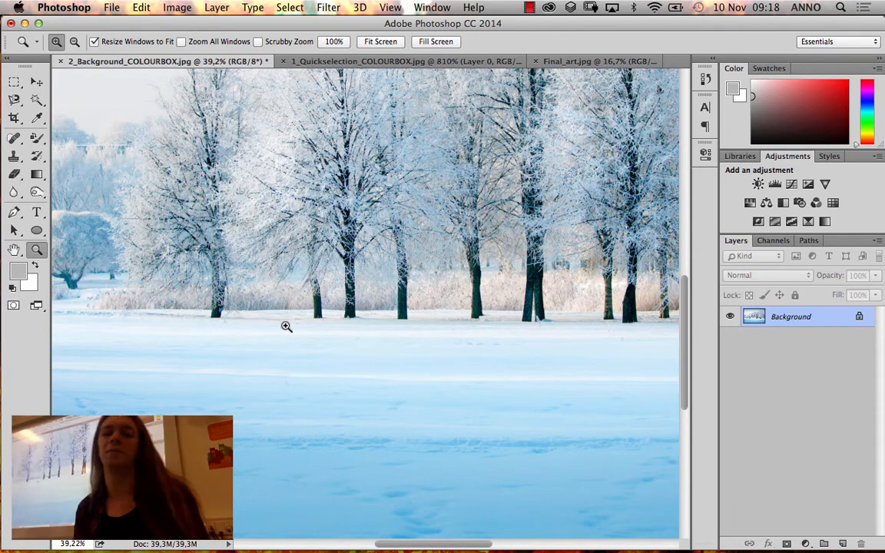
click(323, 60)
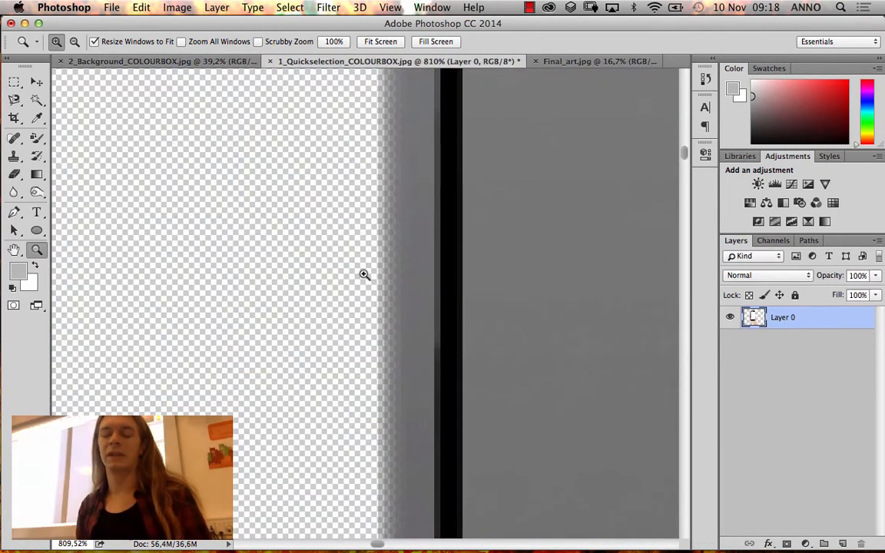
Step: Restore the missing black outline around the phone's upper-left corner with the History Brush at 12 px
key(super+0)
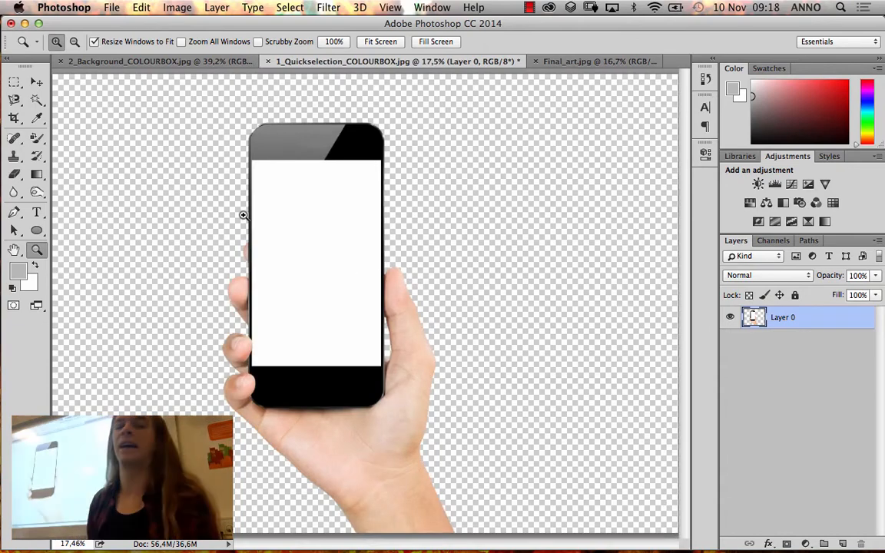
drag(247, 125, 271, 167)
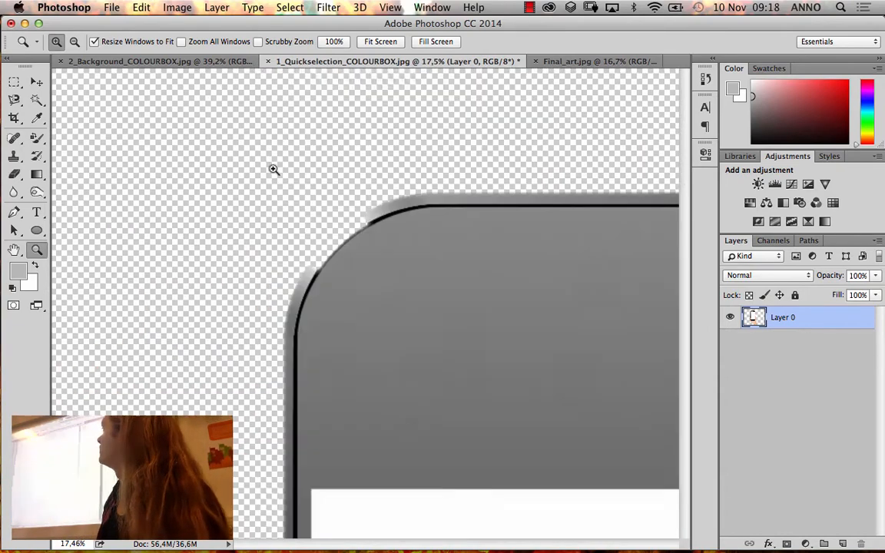
click(36, 156)
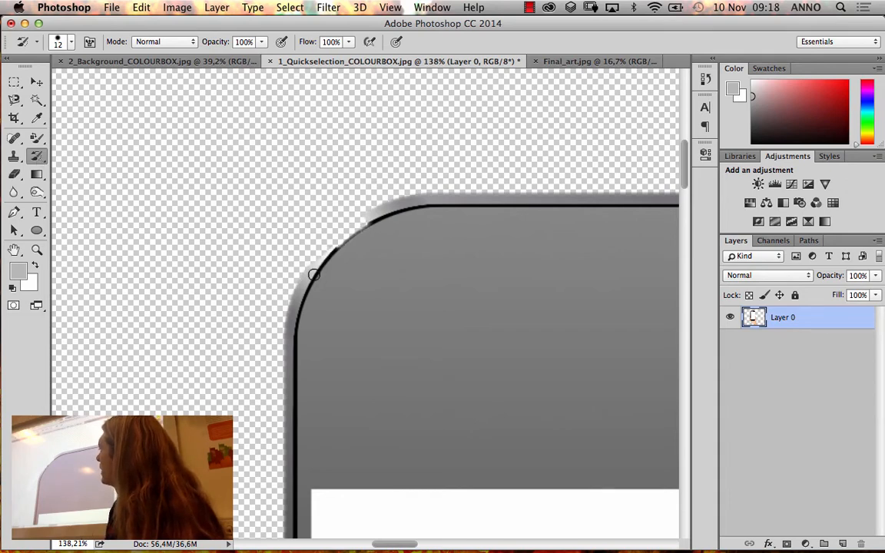
drag(314, 275, 379, 221)
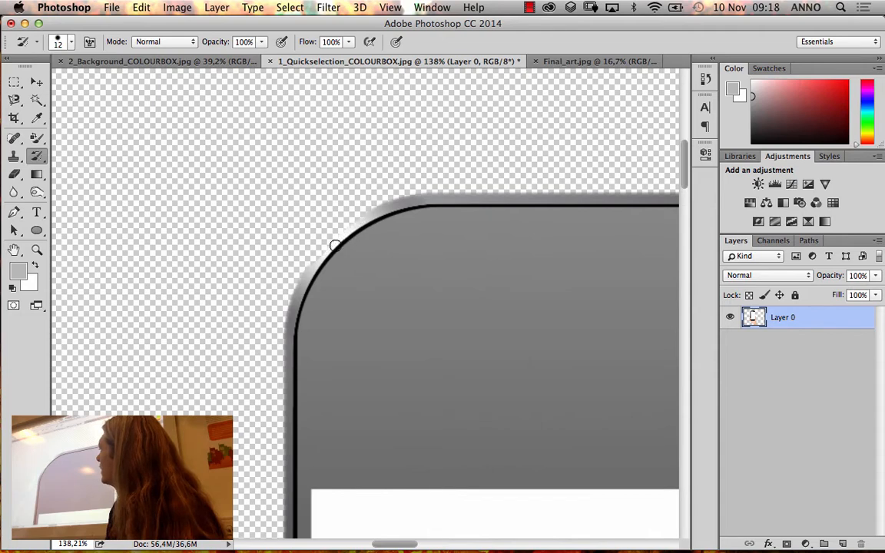
right_click(361, 239)
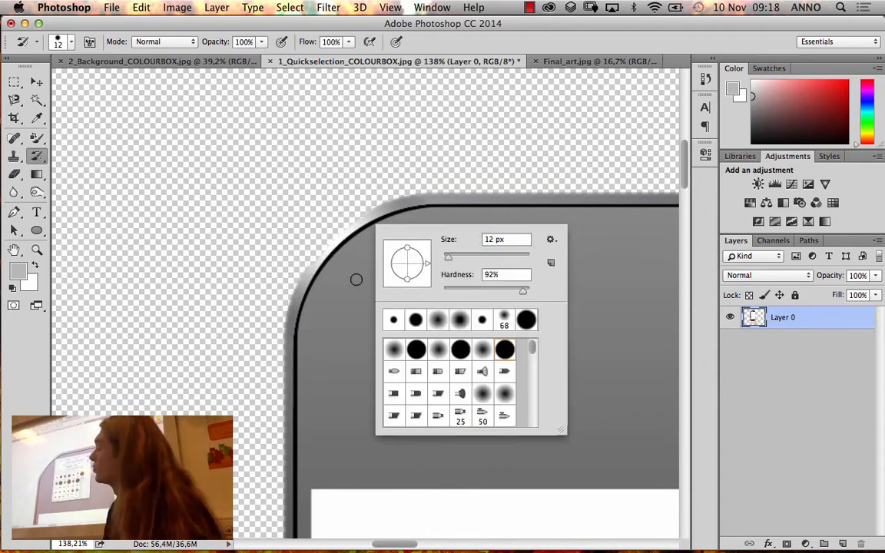
key(Escape)
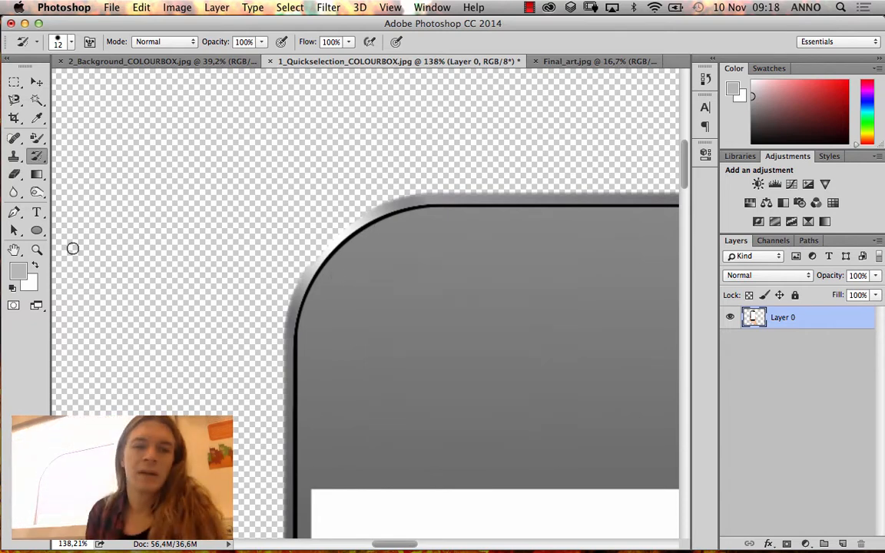
Step: Restore the rest of that corner's light rim with the History Brush, painting back a patch of white background outside it
key(z)
click(349, 260)
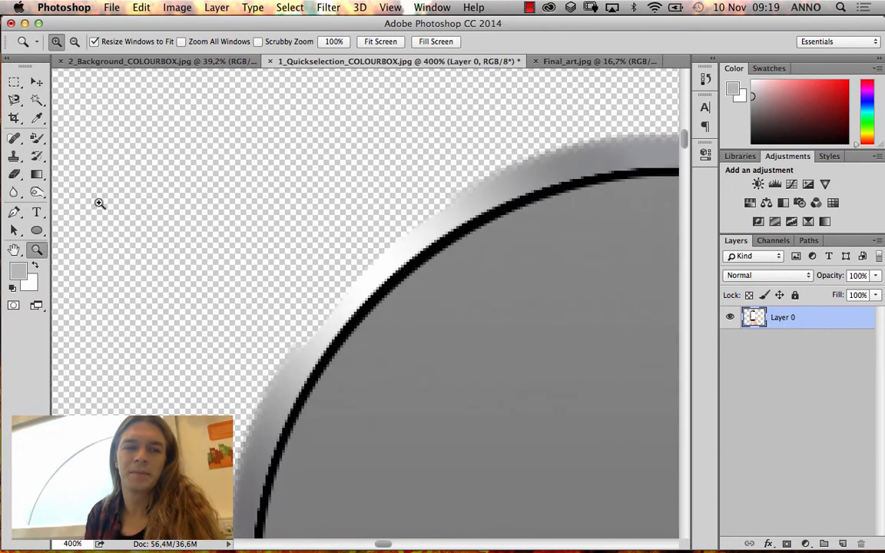
click(36, 156)
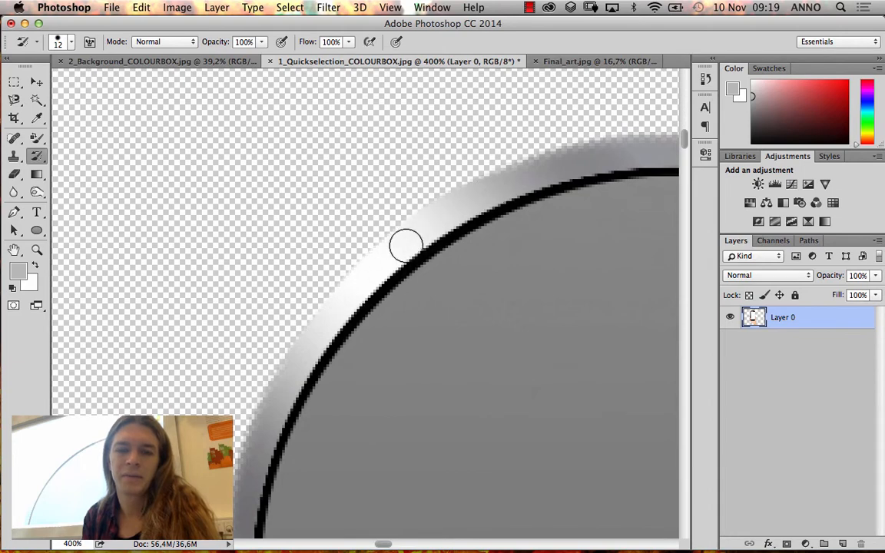
mouse_move(314, 342)
mouse_down()
mouse_move(349, 239)
mouse_move(308, 214)
mouse_move(282, 267)
mouse_up()
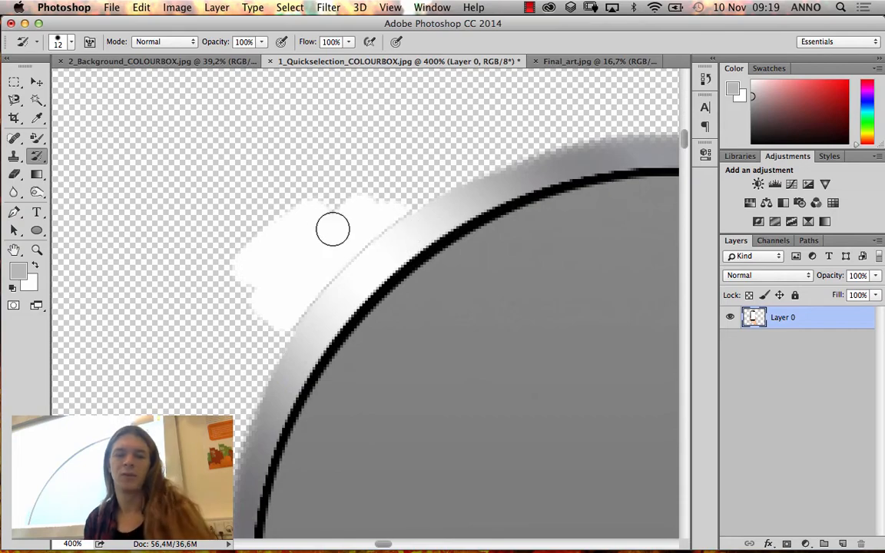
Step: Set the Eraser to 15 px, 93% hardness and 100% opacity, and erase the white patch outside the phone's corner
key(e)
right_click(390, 288)
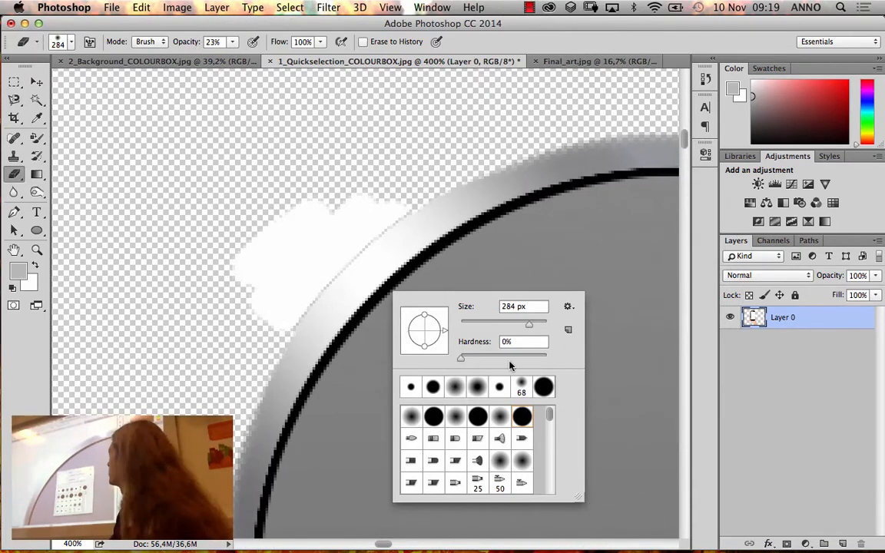
mouse_move(516, 357)
mouse_down()
mouse_move(541, 361)
mouse_move(500, 325)
mouse_move(466, 327)
mouse_up()
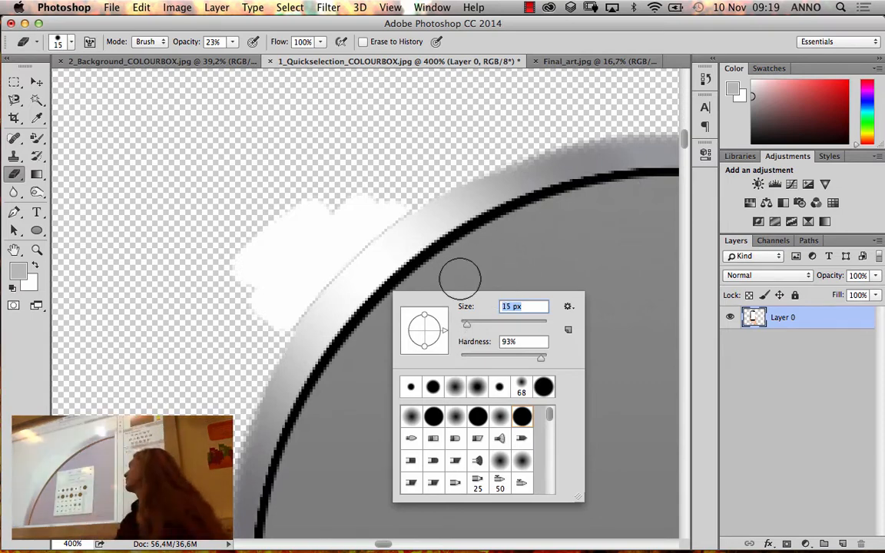
click(231, 298)
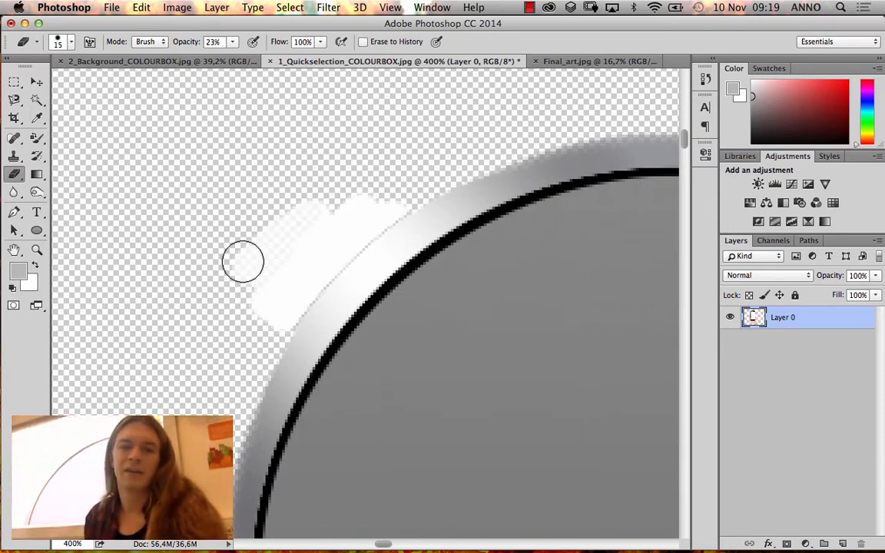
click(232, 42)
drag(250, 58, 291, 58)
mouse_move(285, 190)
mouse_down()
mouse_move(211, 278)
mouse_move(260, 238)
mouse_move(247, 261)
mouse_move(264, 264)
mouse_move(290, 223)
mouse_move(341, 214)
mouse_move(275, 308)
mouse_move(306, 257)
mouse_move(282, 281)
mouse_move(269, 322)
mouse_move(304, 271)
mouse_move(272, 324)
mouse_move(341, 226)
mouse_move(302, 279)
mouse_move(397, 195)
mouse_up()
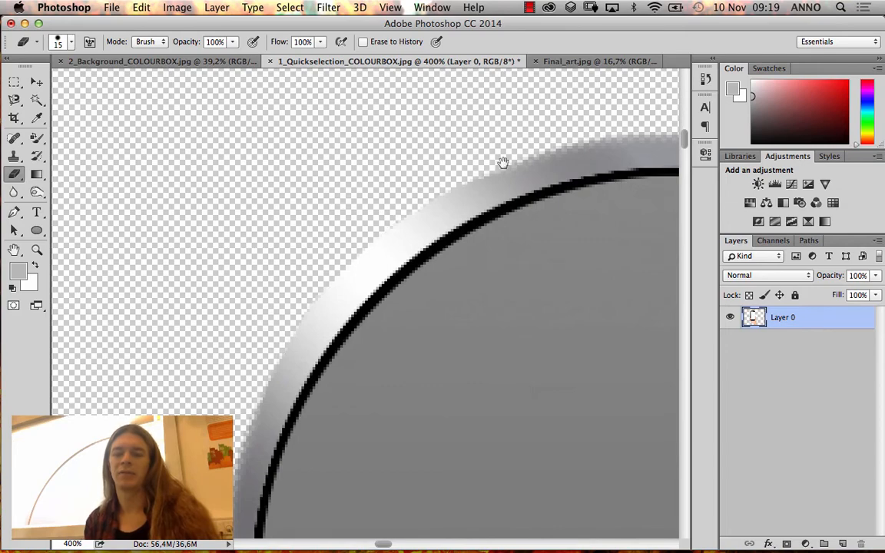
Step: Check the phone's rim around the upper-right corner and restore its grey edge beside the thumb with the History Brush
drag(503, 163, 438, 240)
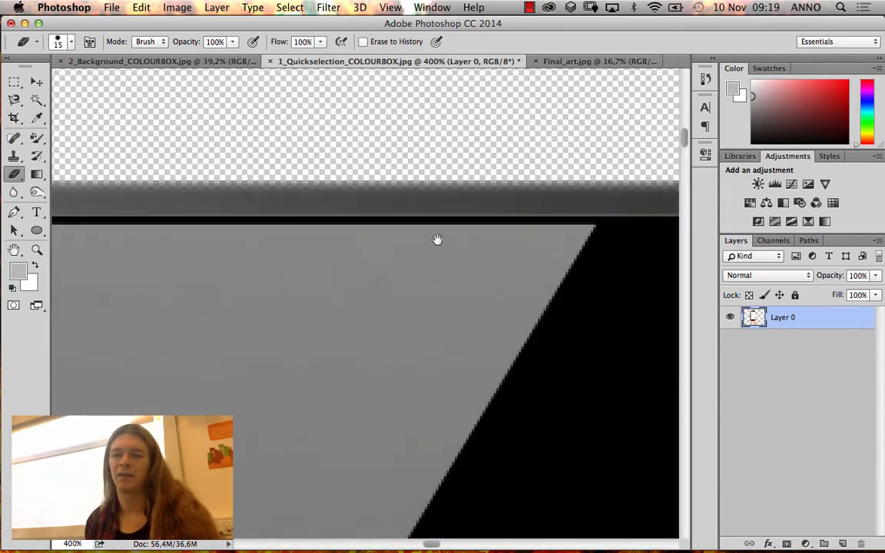
mouse_move(538, 234)
mouse_down()
mouse_move(407, 223)
mouse_move(314, 235)
mouse_up()
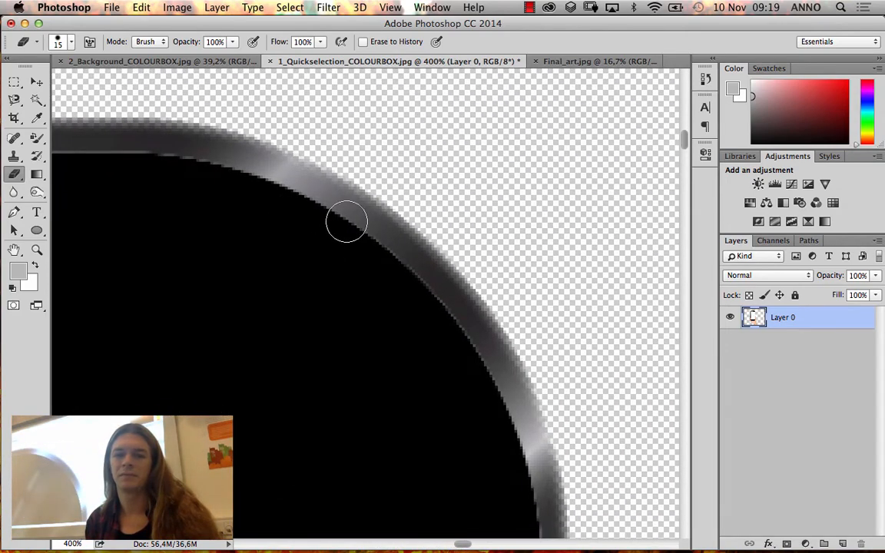
mouse_move(378, 217)
mouse_down()
mouse_move(349, 194)
mouse_move(366, 215)
mouse_up()
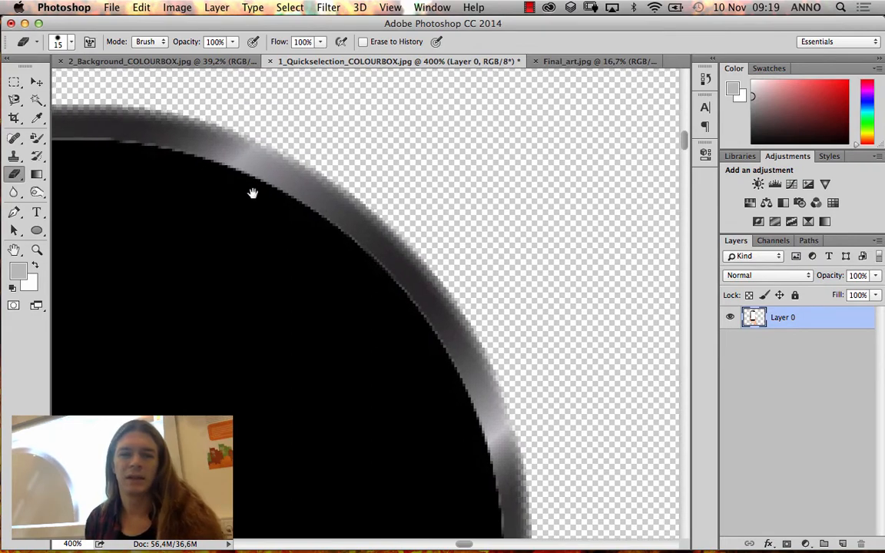
drag(253, 193, 269, 227)
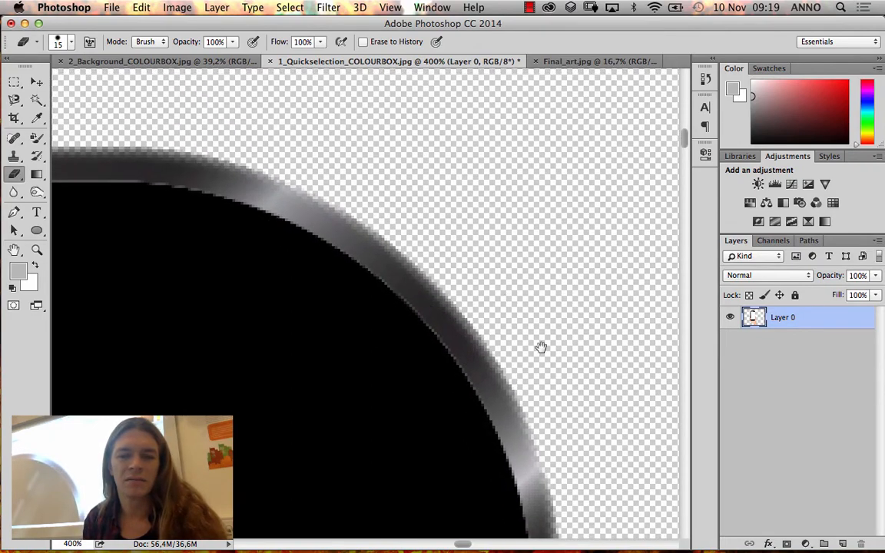
drag(563, 352, 351, 333)
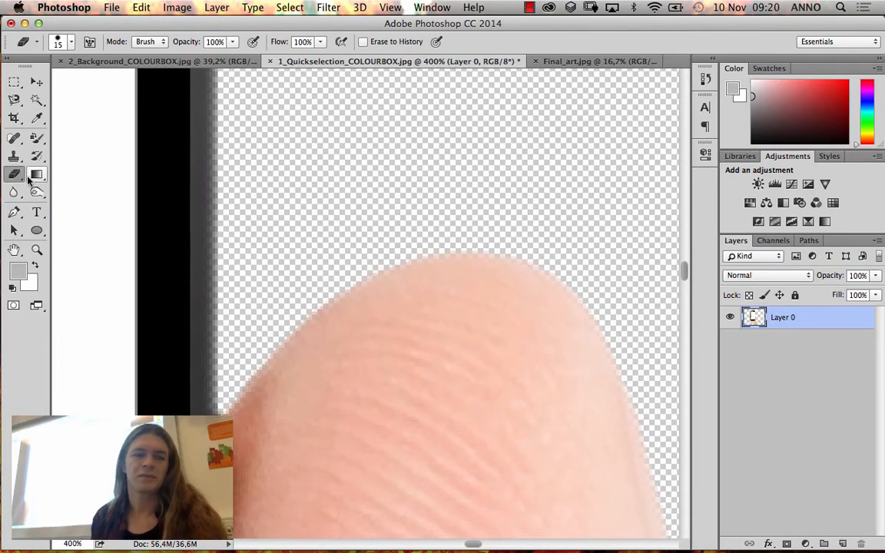
click(37, 157)
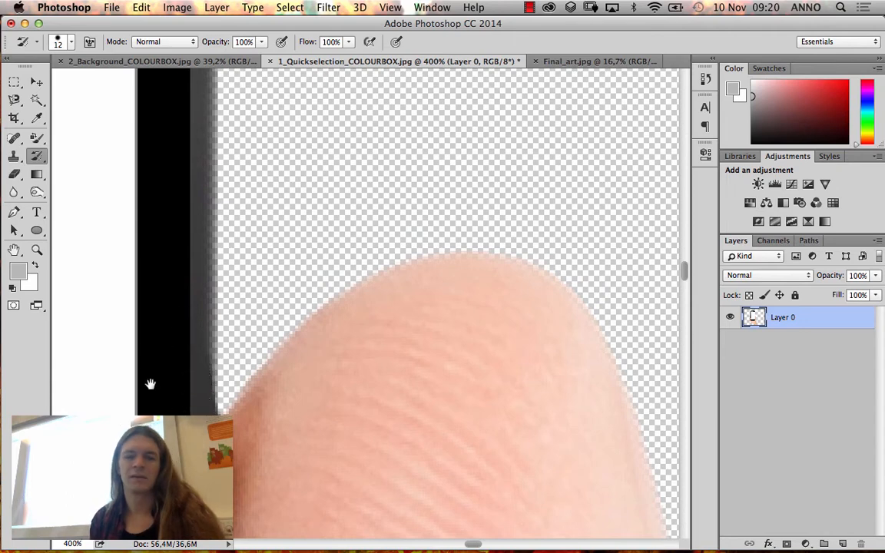
Step: Restore the phone's left grey edge just above the finger with the History Brush
mouse_move(150, 383)
mouse_down()
mouse_move(256, 397)
mouse_move(433, 390)
mouse_up()
drag(176, 385, 453, 399)
drag(221, 401, 511, 401)
drag(668, 468, 322, 345)
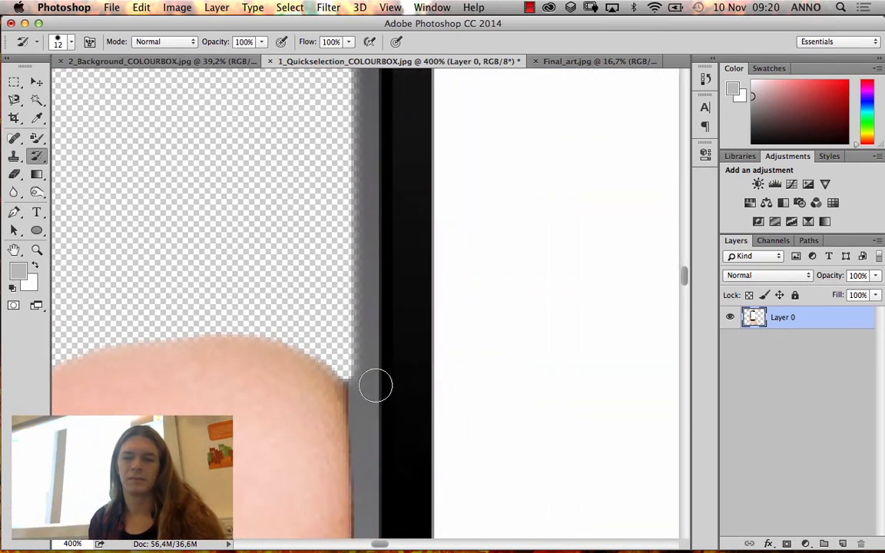
drag(371, 408, 373, 362)
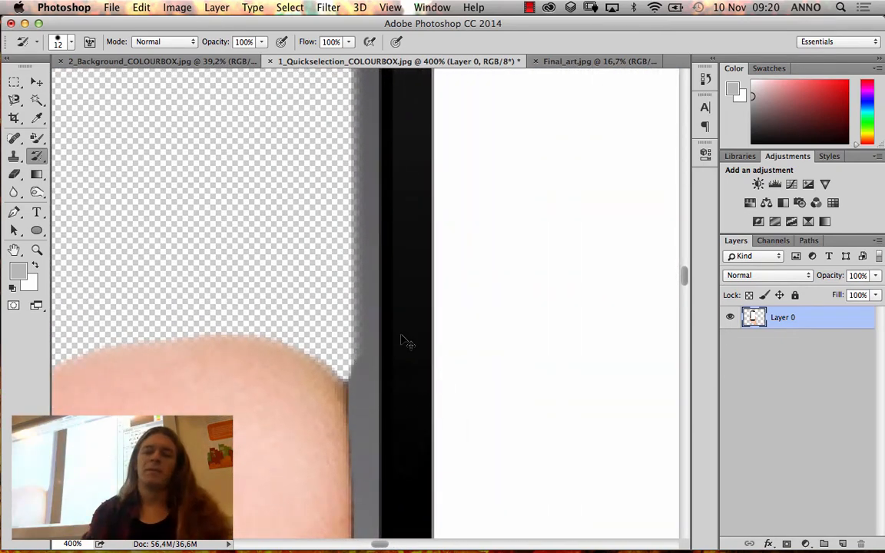
key(super+0)
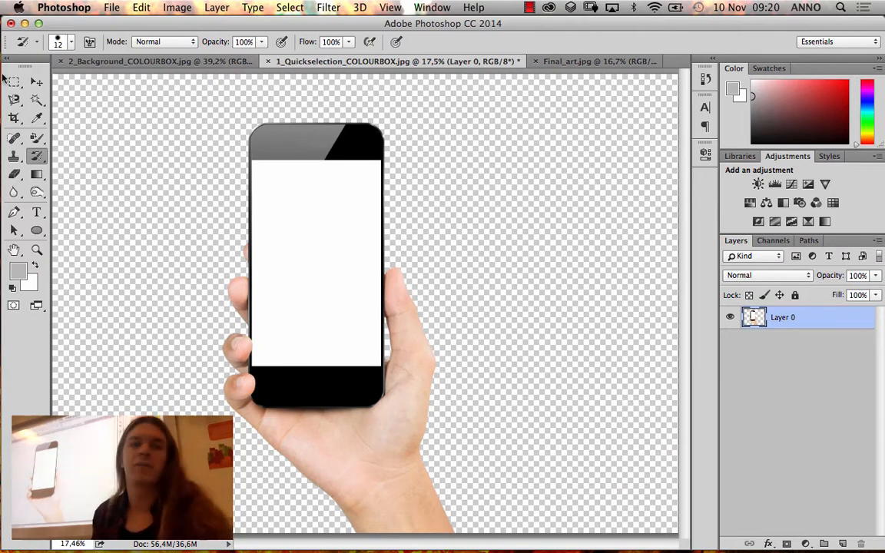
Step: Copy the hand and phone layer into 2_Background_COLOURBOX.jpg and position it near the middle, with the wrist at the image's lower edge
click(36, 81)
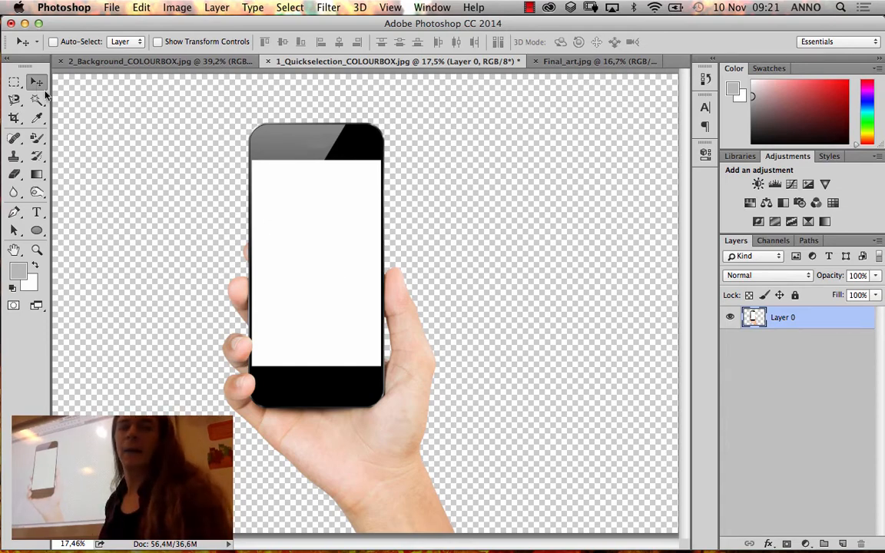
drag(352, 310, 344, 332)
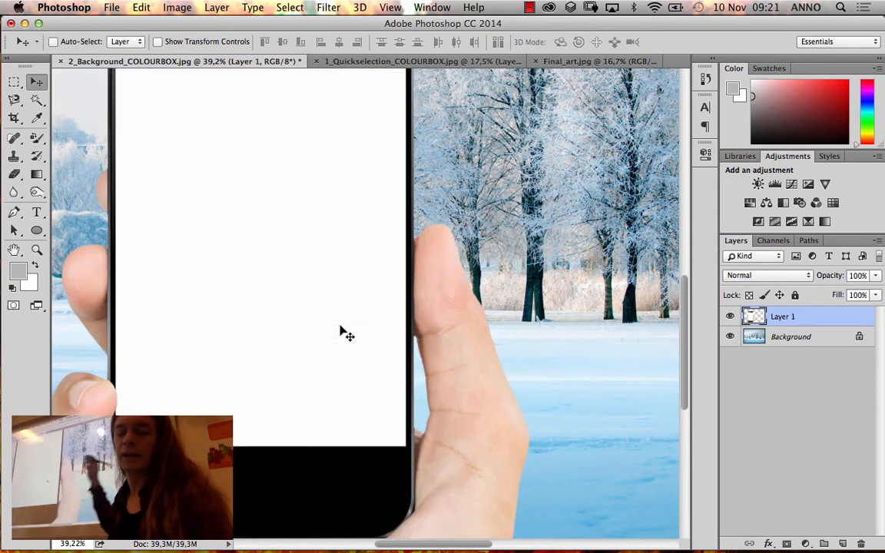
key(super+semicolon)
key(super+minus)
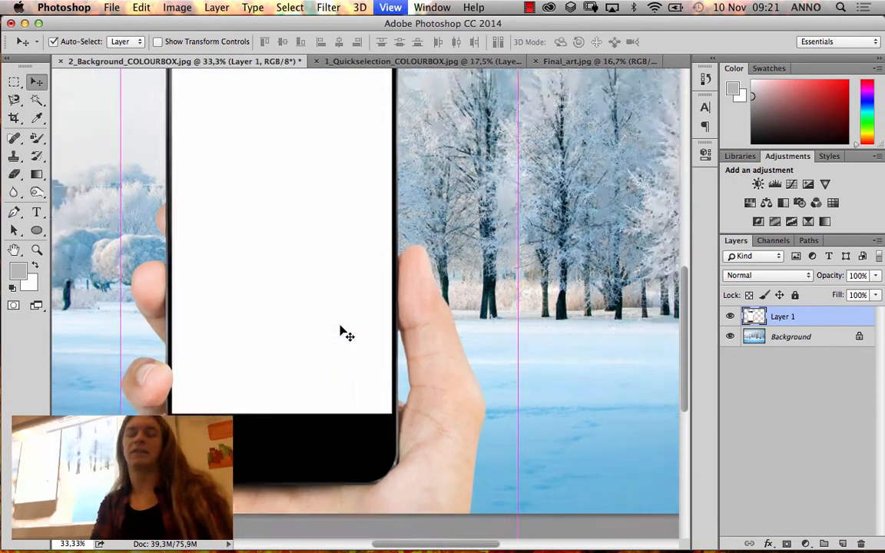
key(super+minus)
key(super+minus)
key(super+minus)
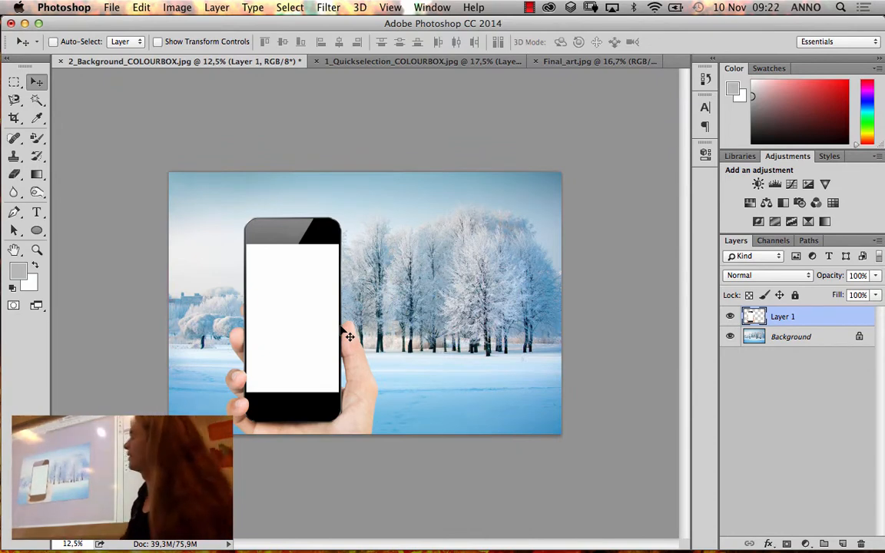
drag(311, 313, 369, 282)
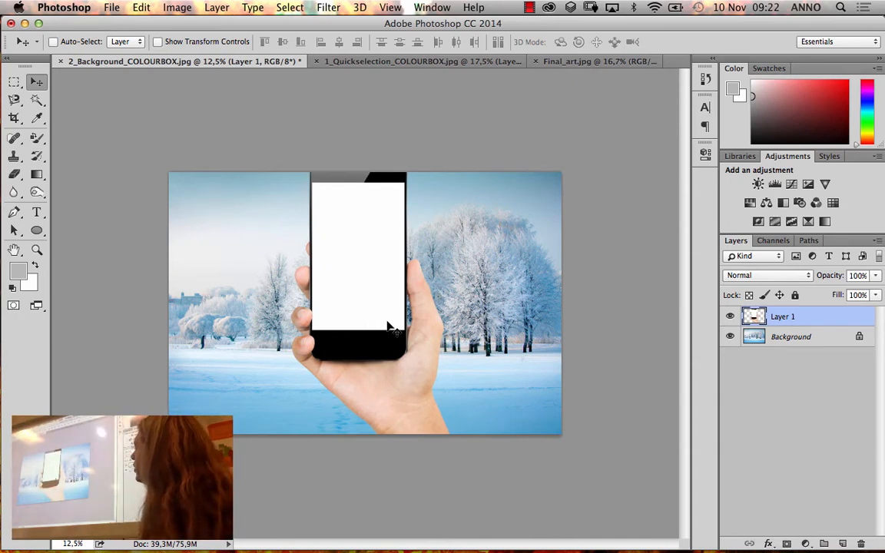
Step: Move the hand and phone to the right and slightly down over the trees, and convert Layer 1 to a Smart Object
drag(374, 271, 429, 290)
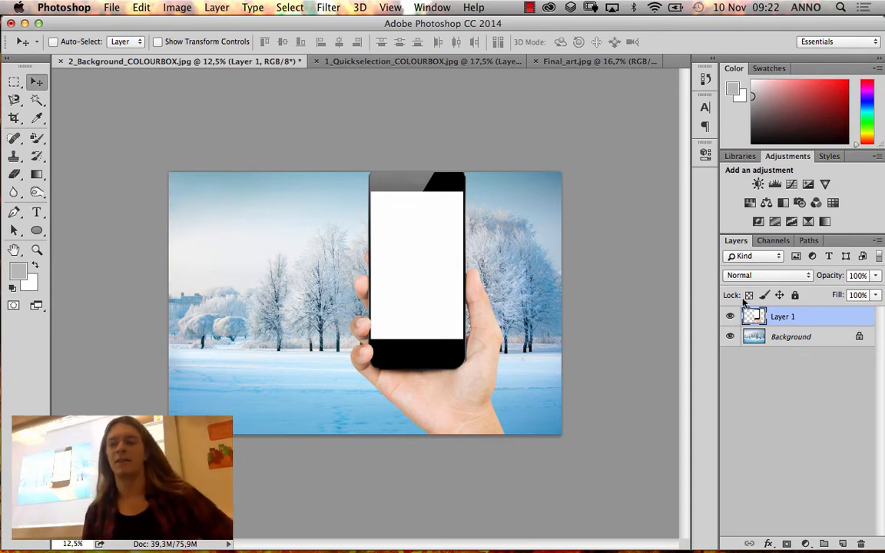
right_click(830, 319)
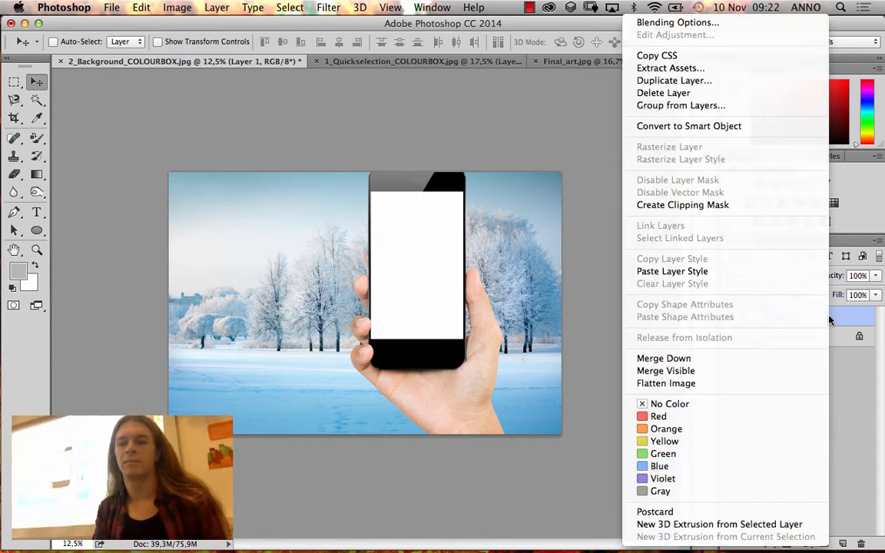
click(742, 132)
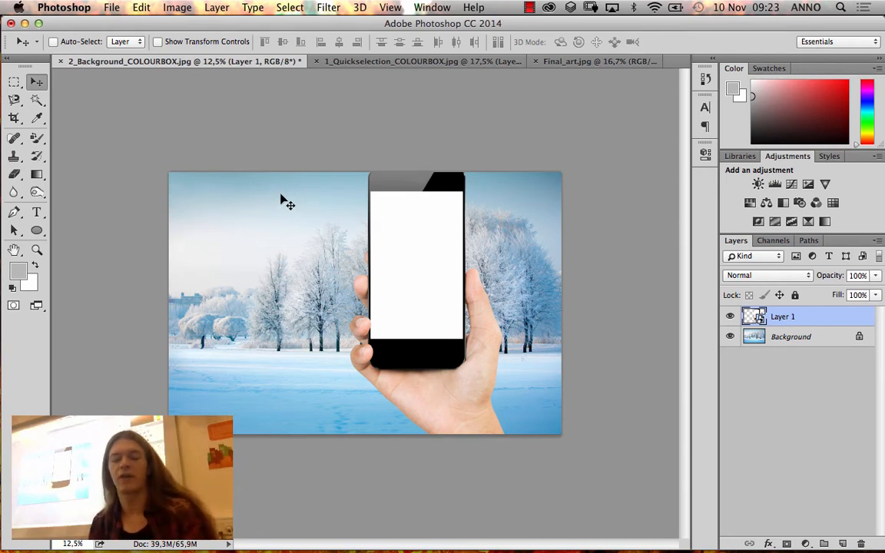
Step: Scale the hand and phone proportionally to about 59% and move it so the wrist meets the image's lower edge
key(super)
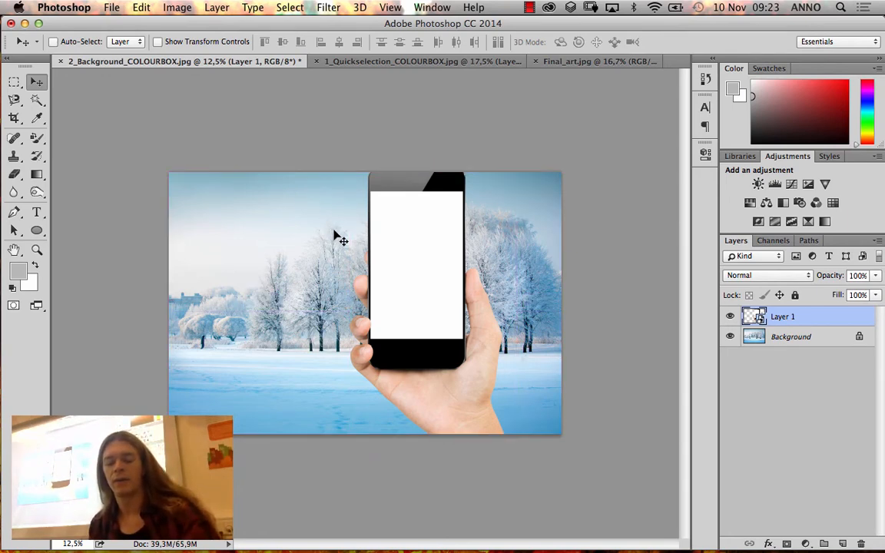
mouse_move(346, 221)
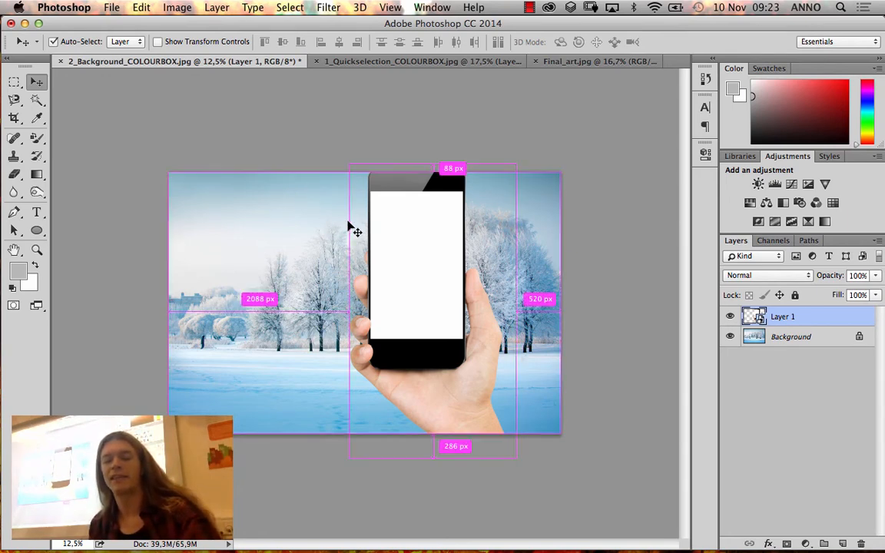
key(super+t)
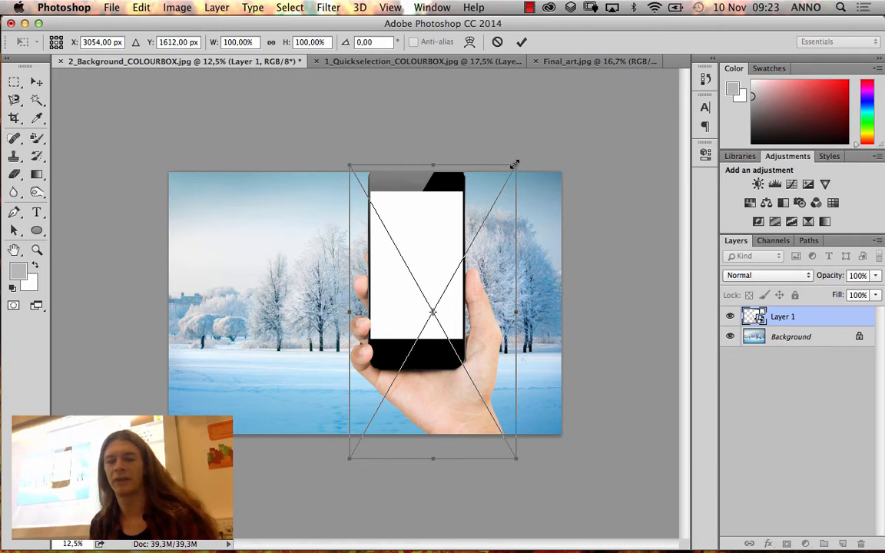
drag(515, 165, 448, 287)
drag(411, 324, 408, 306)
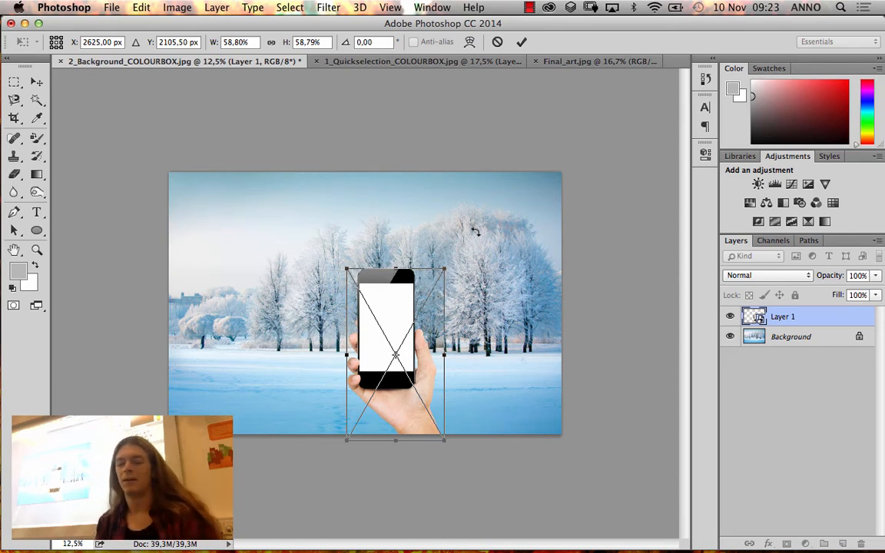
key(Return)
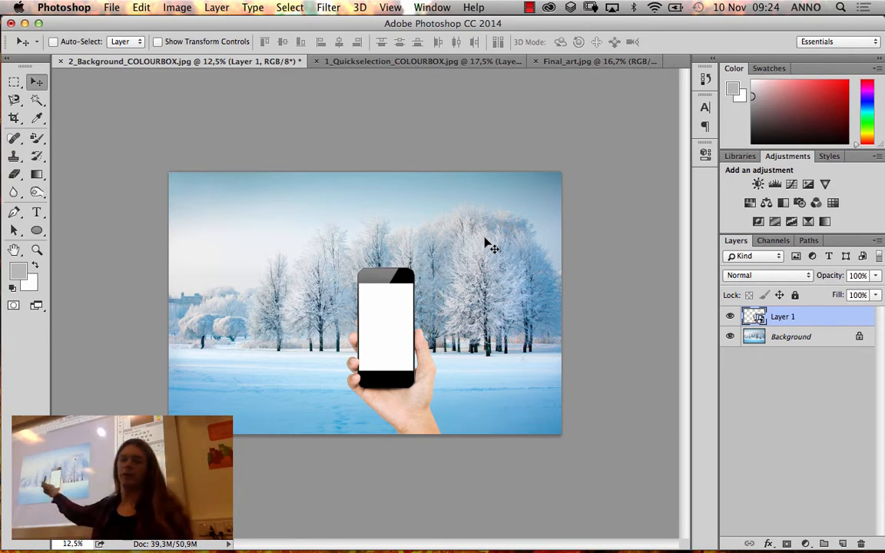
Step: Scale the hand and phone Smart Object back up proportionally to about 81%, keeping its lower-left corner in place
key(super)
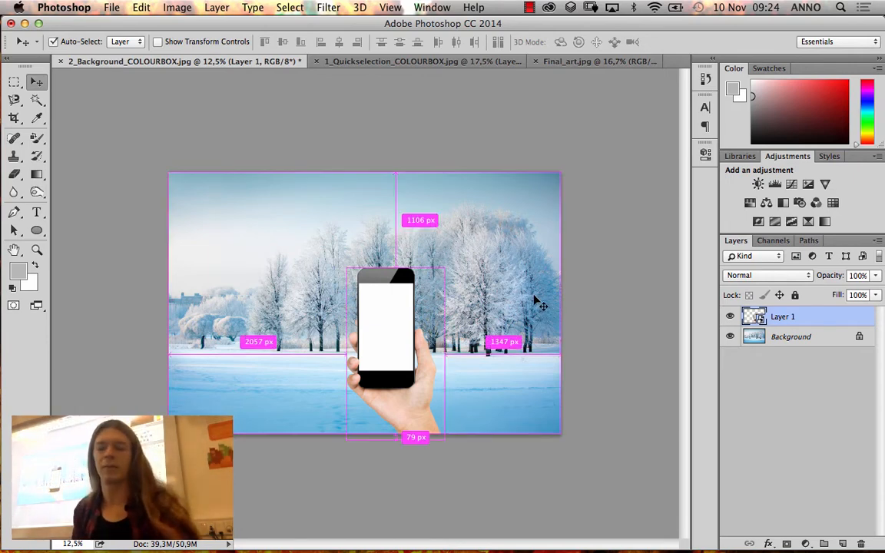
key(super+t)
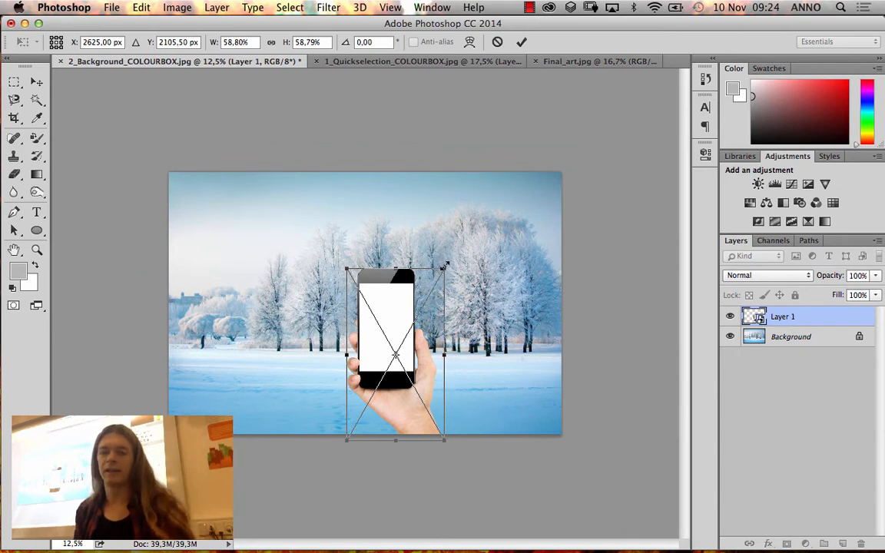
drag(444, 266, 537, 222)
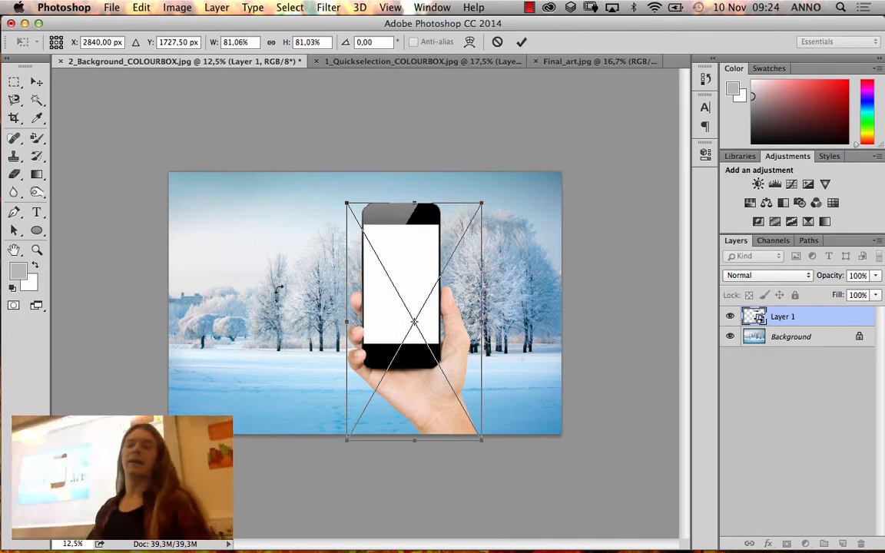
key(Return)
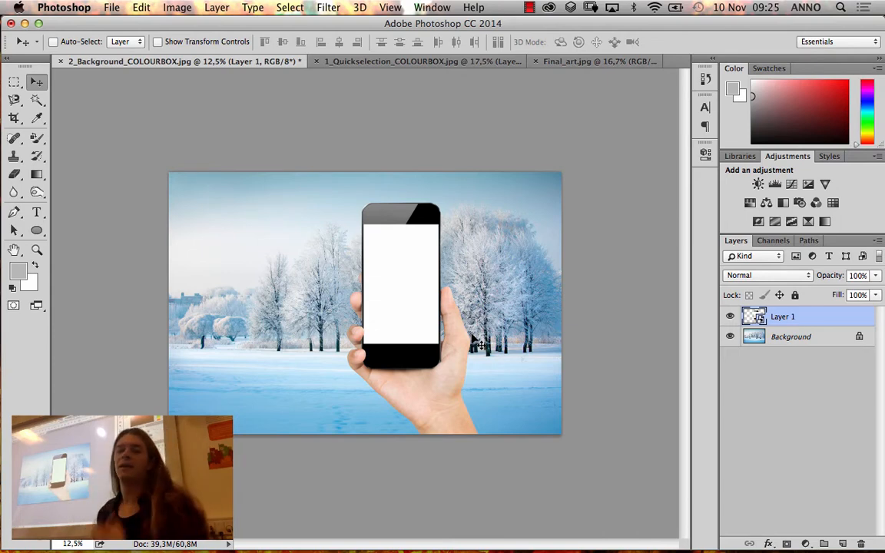
Step: Select the phone's white screen area on Layer 1 with the Magic Wand at tolerance 30
click(14, 192)
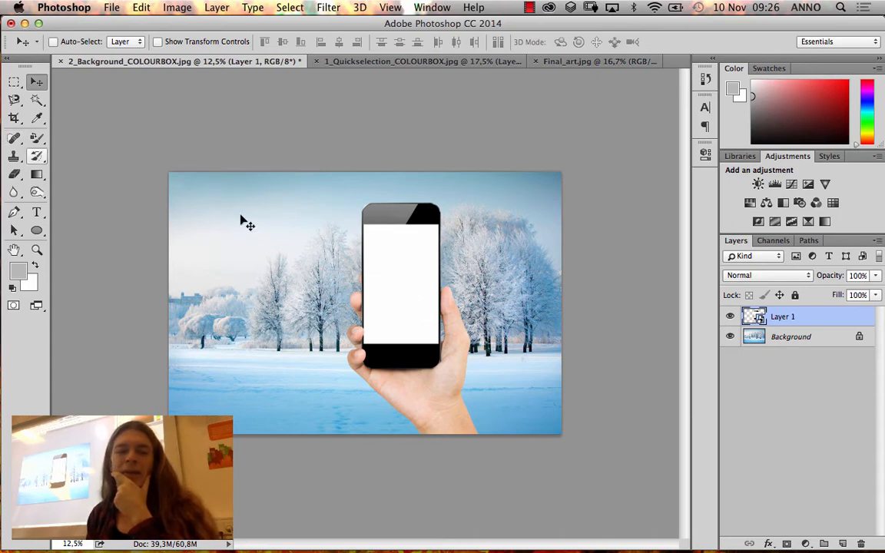
key(z)
drag(348, 204, 470, 375)
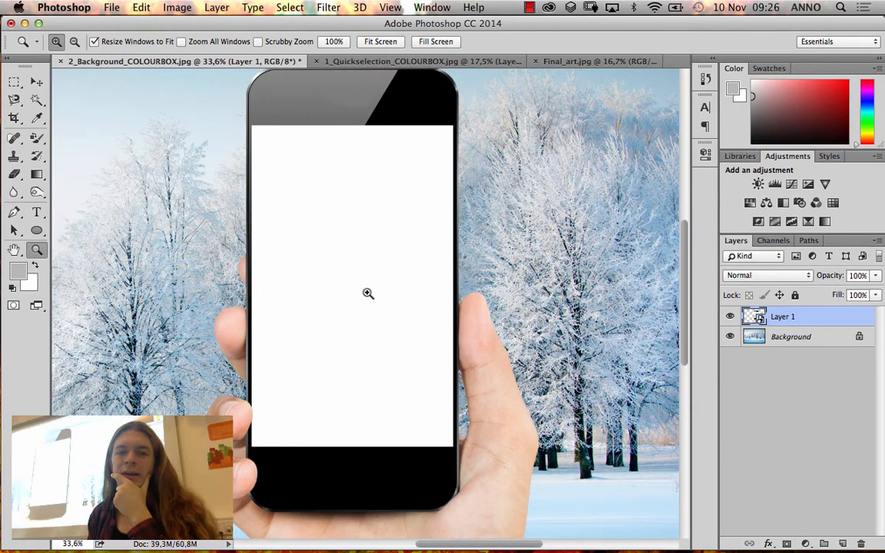
click(15, 81)
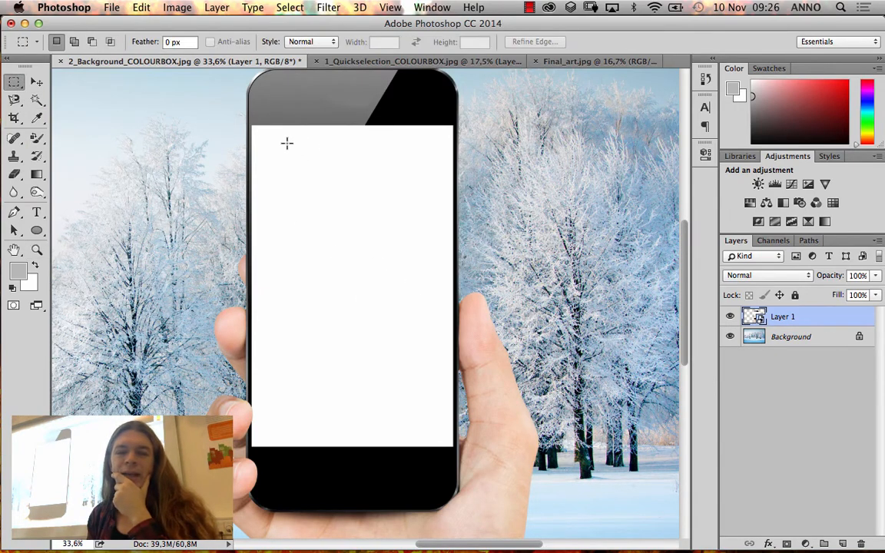
click(36, 99)
click(355, 246)
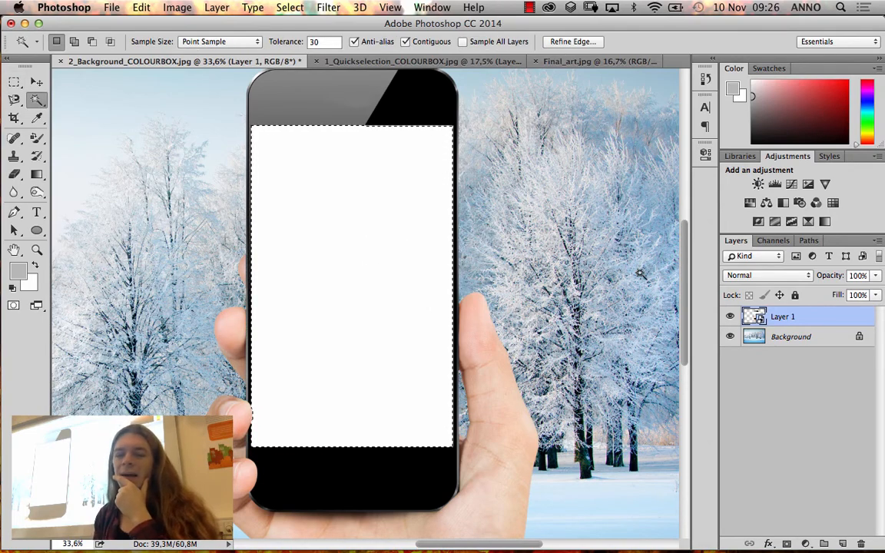
Step: Copy the selected white screen area from Layer 1 onto a new layer
key(super+j)
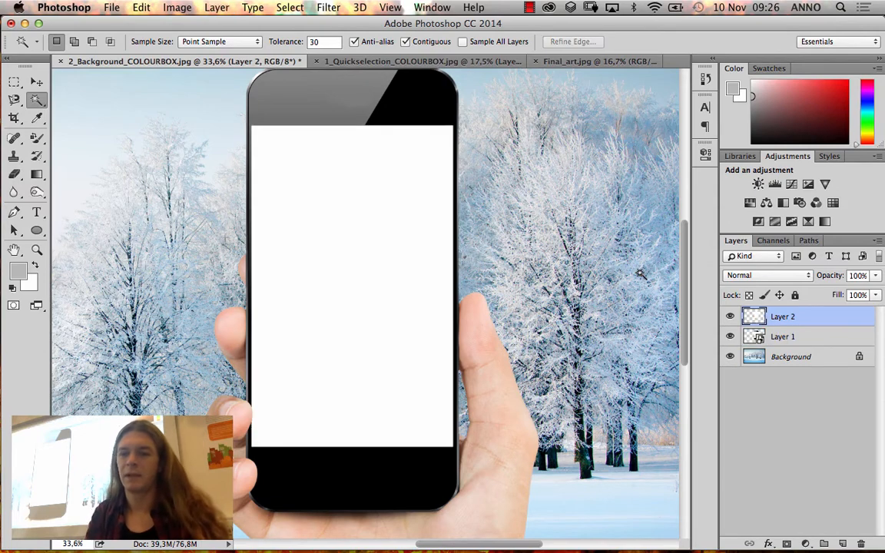
key(super+z)
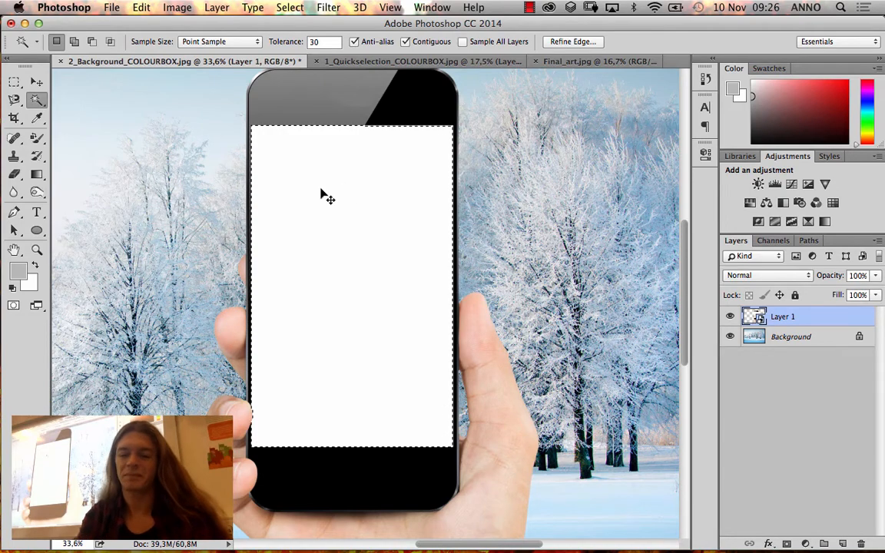
scroll(320, 194, down, 3)
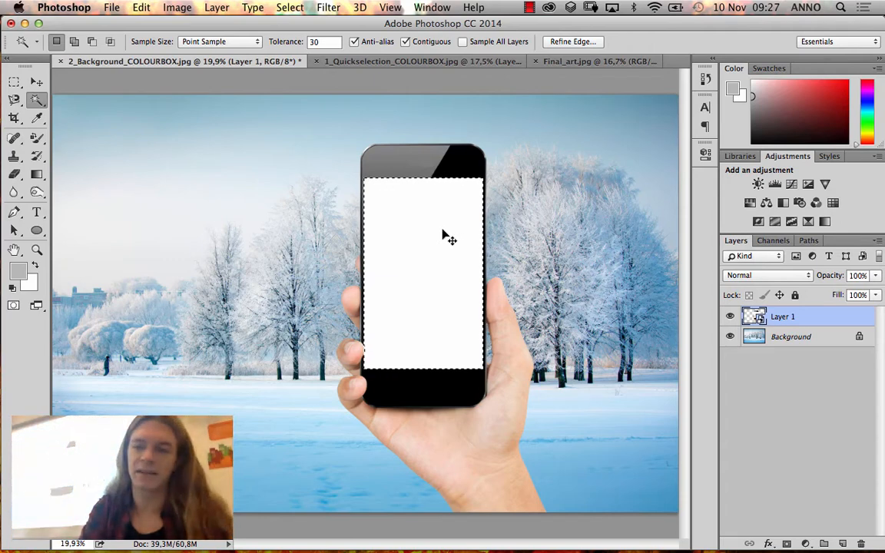
key(super+j)
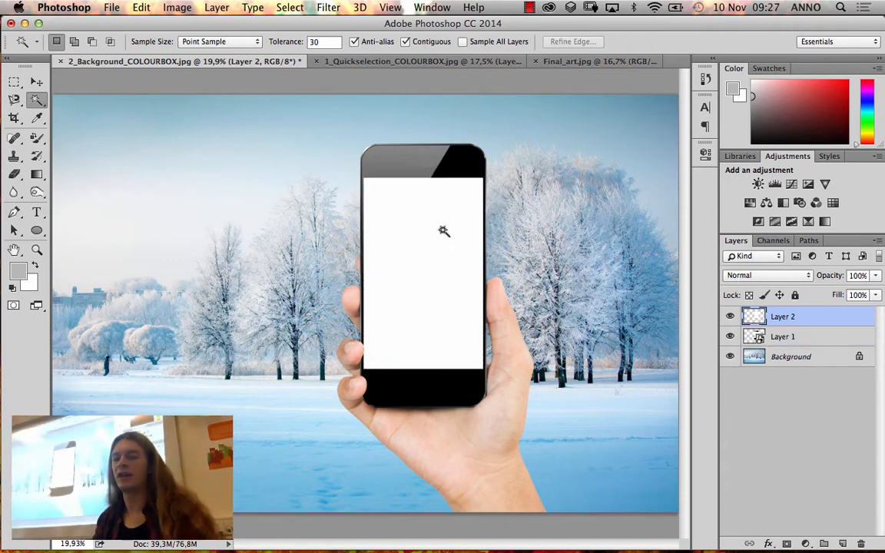
Step: Hide Layer 1 to check the copied white screen on its own, and show Layer 1 again
click(730, 337)
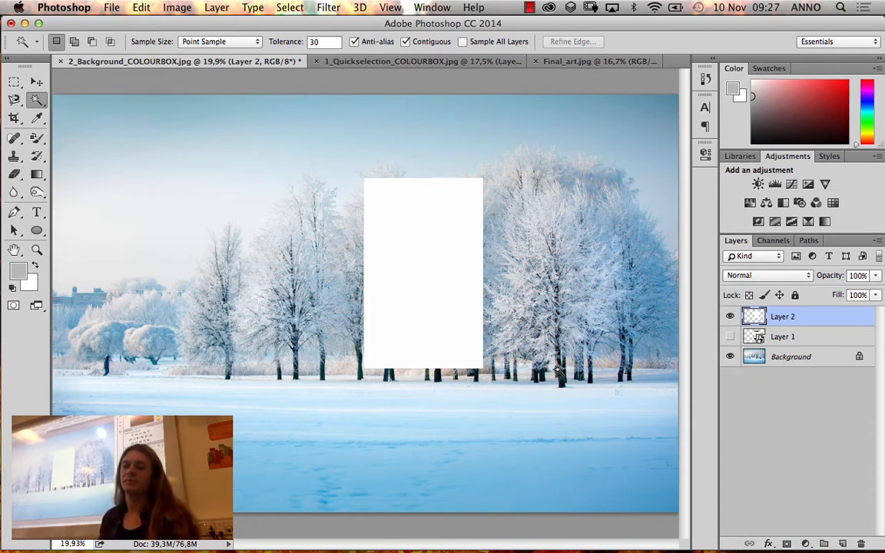
click(730, 336)
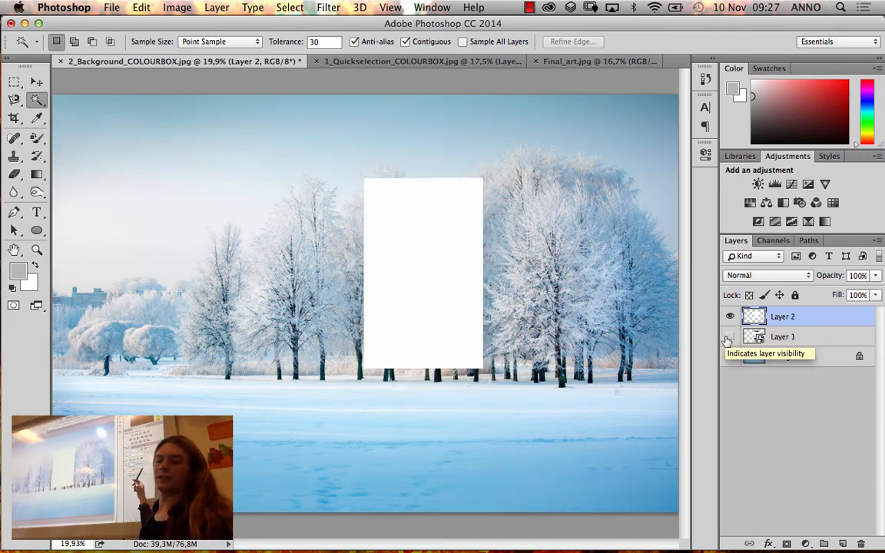
click(729, 337)
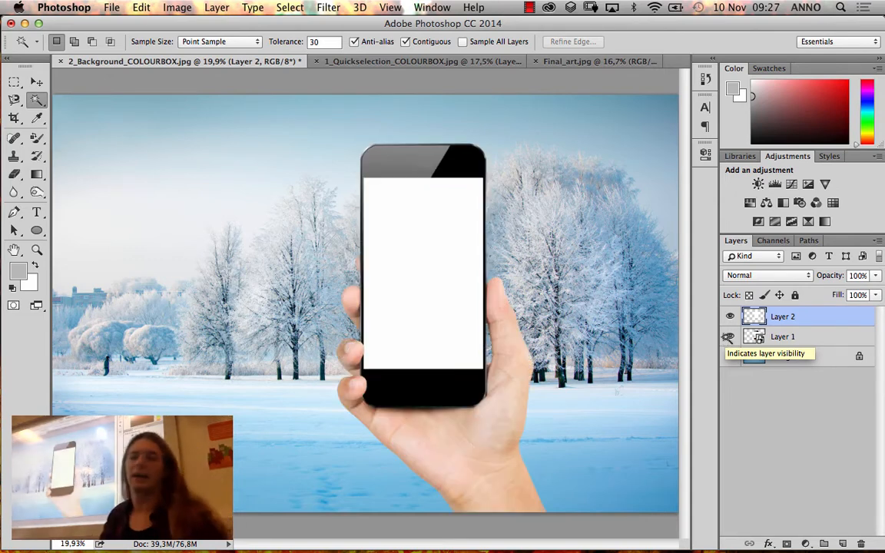
Step: Select the white screen area on Layer 1 again with the Magic Wand and look up the Layer Via Copy command
click(757, 337)
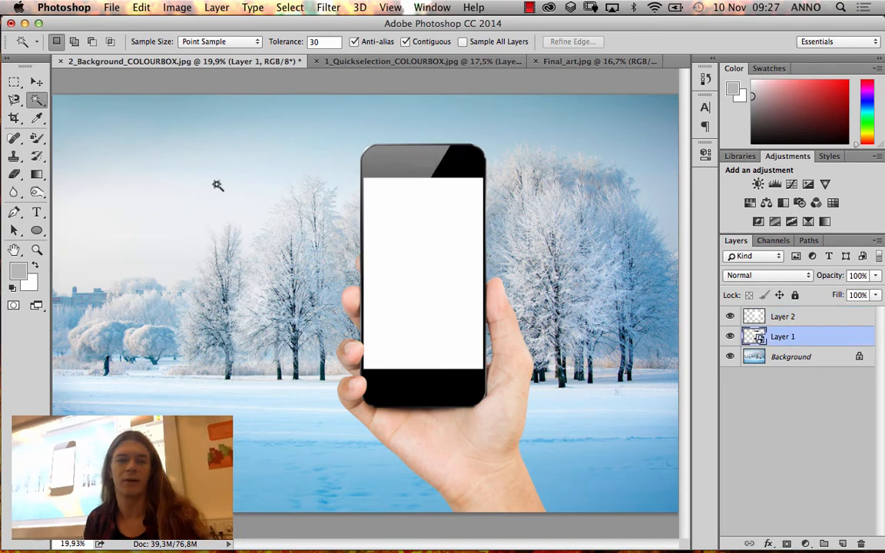
click(423, 255)
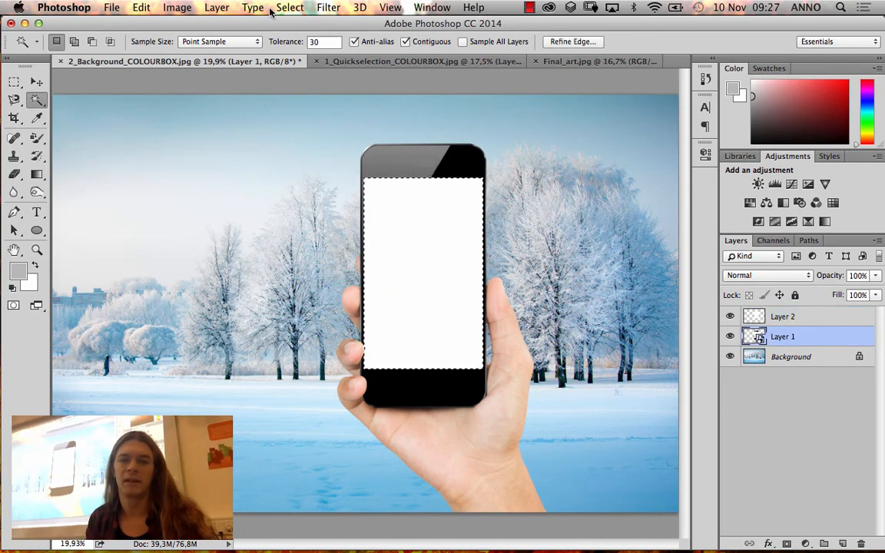
click(217, 8)
mouse_move(221, 27)
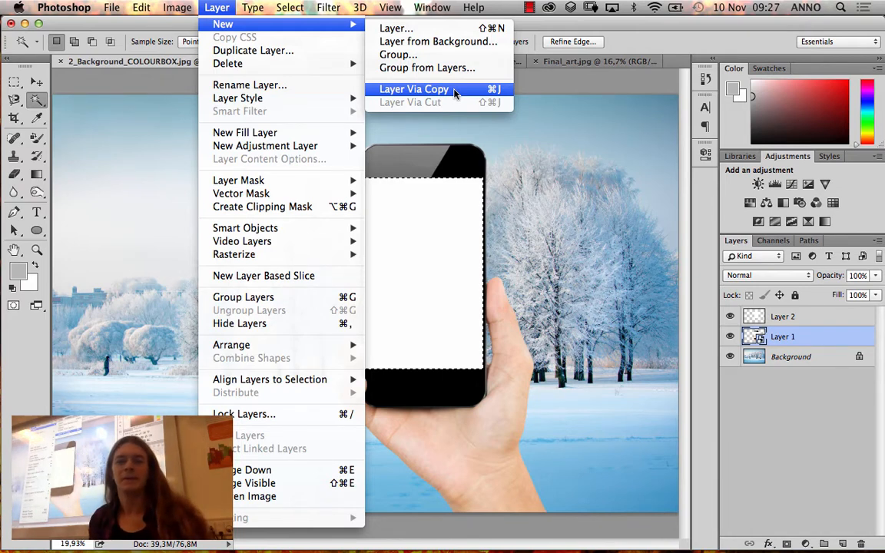
click(213, 8)
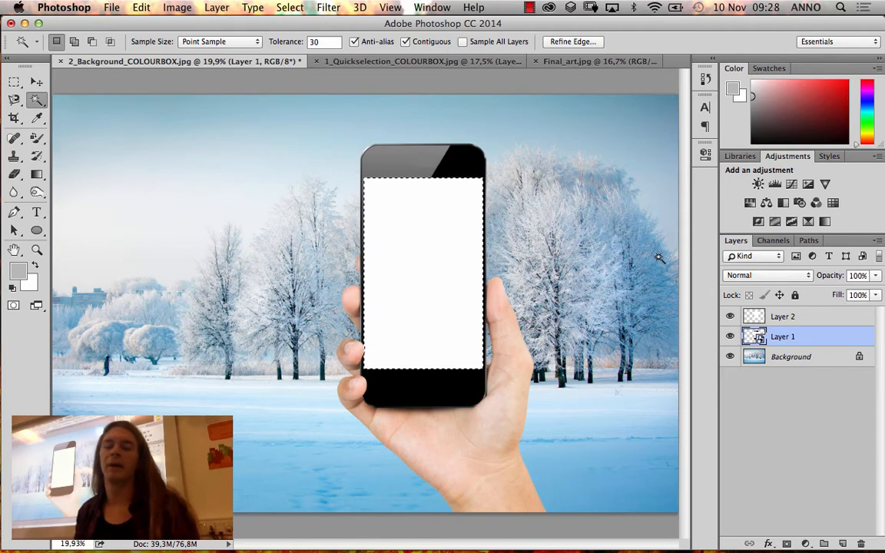
Step: Make Layer 2 active and close 1_Quickselection_COLOURBOX.jpg without saving the changes
click(791, 317)
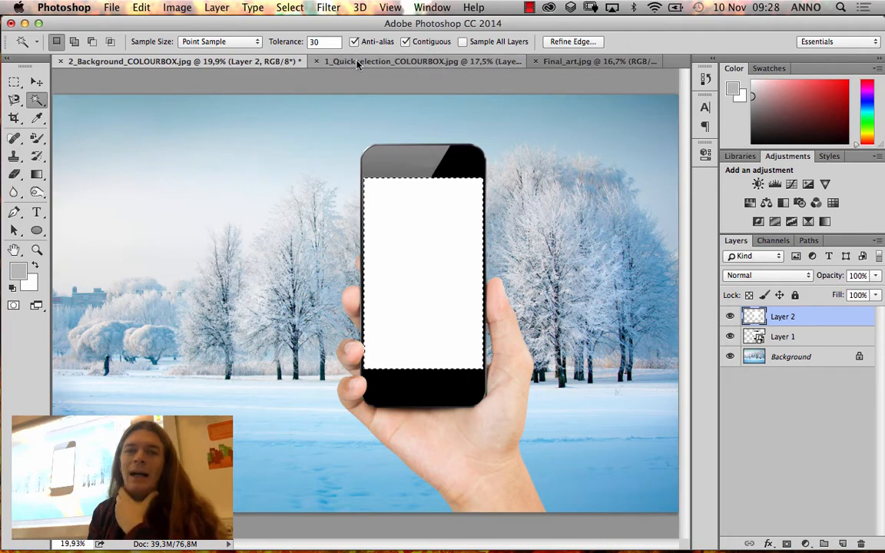
click(322, 60)
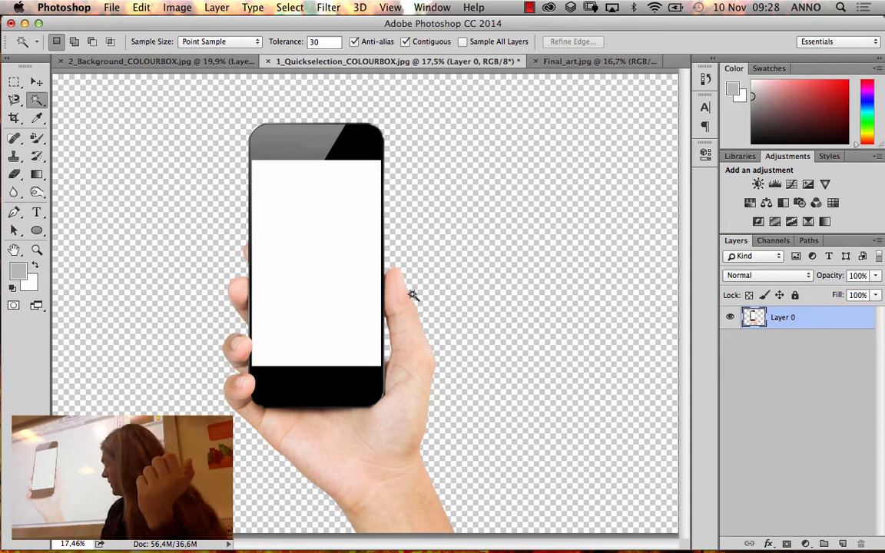
click(268, 61)
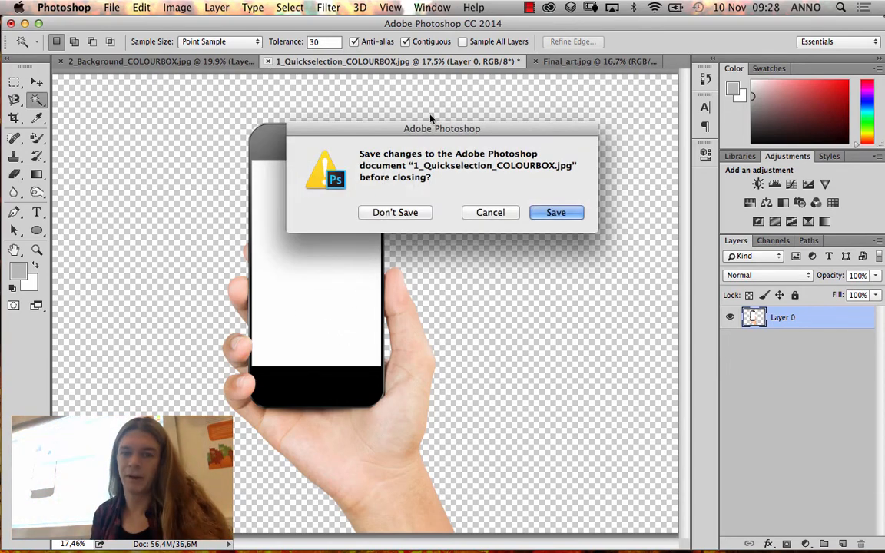
click(398, 213)
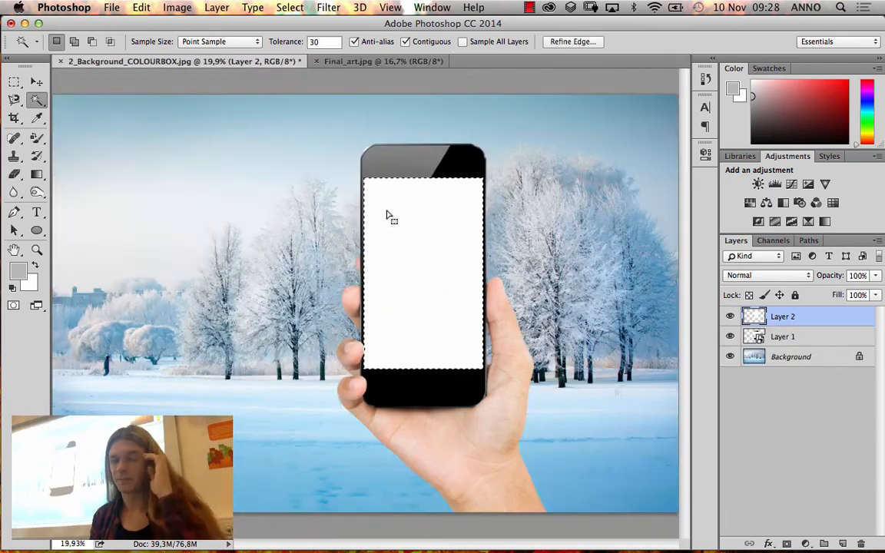
Step: Open 3_ClippingMask_COLOURBOX.jpg from the Photoshop_blok6 folder in Finder with Photoshop
click(25, 24)
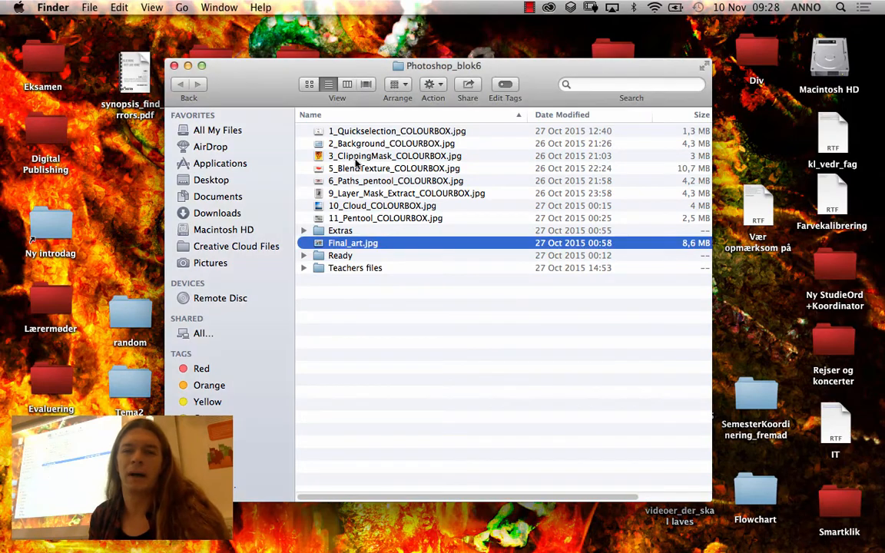
click(323, 156)
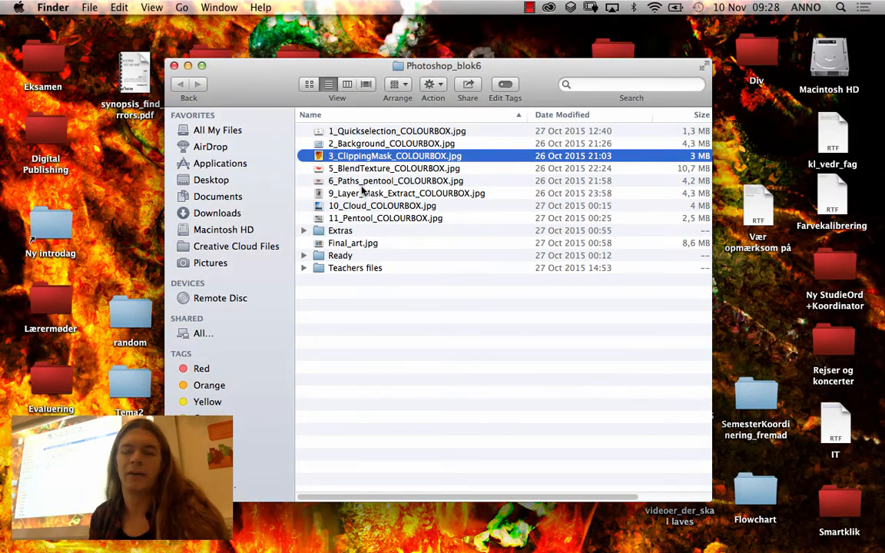
double_click(419, 156)
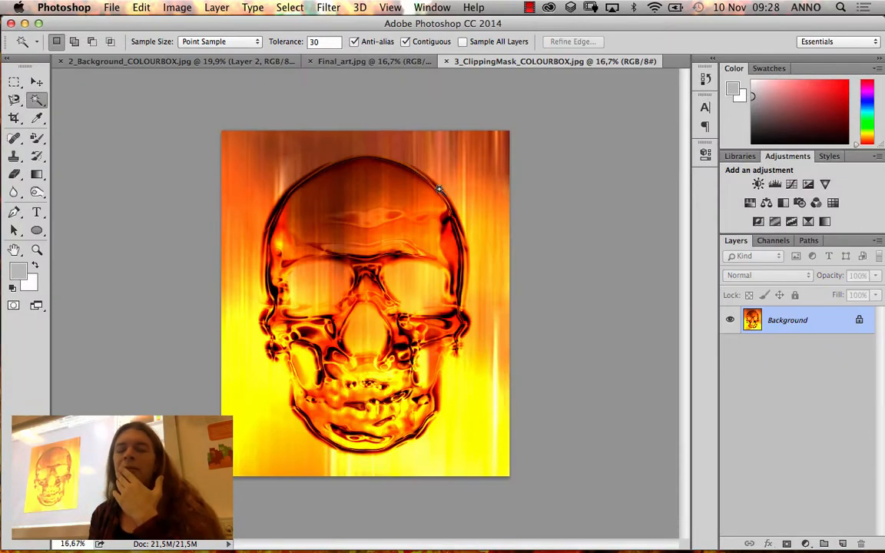
click(111, 7)
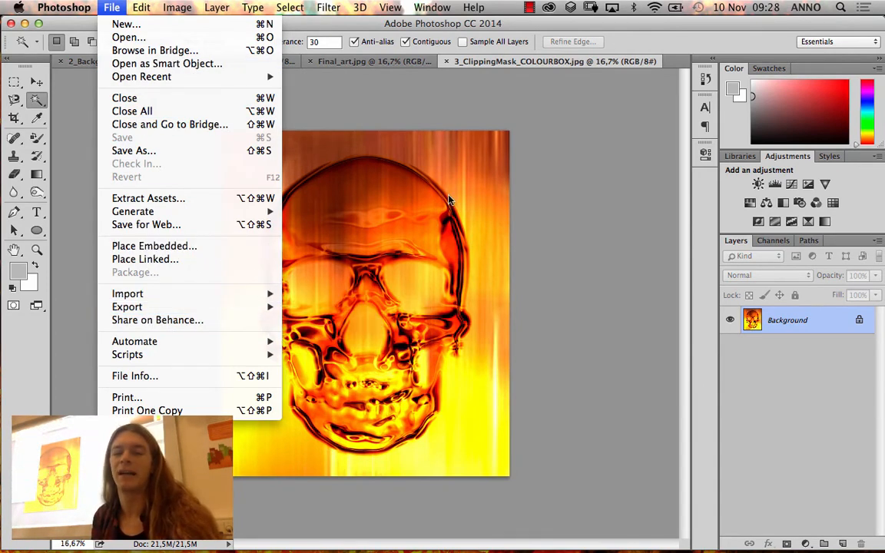
Step: Copy the skull image from 3_ClippingMask_COLOURBOX.jpg into the 2_Background_COLOURBOX.jpg document with the Move tool
click(534, 227)
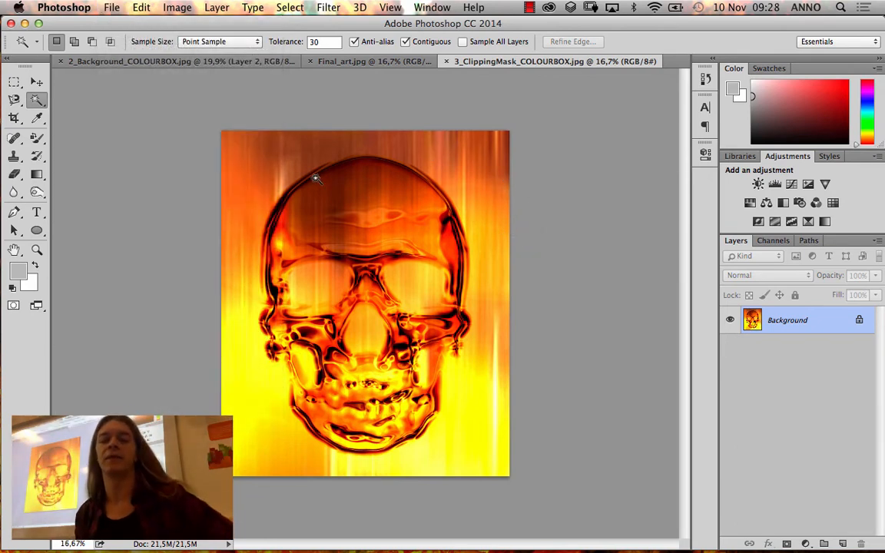
click(35, 82)
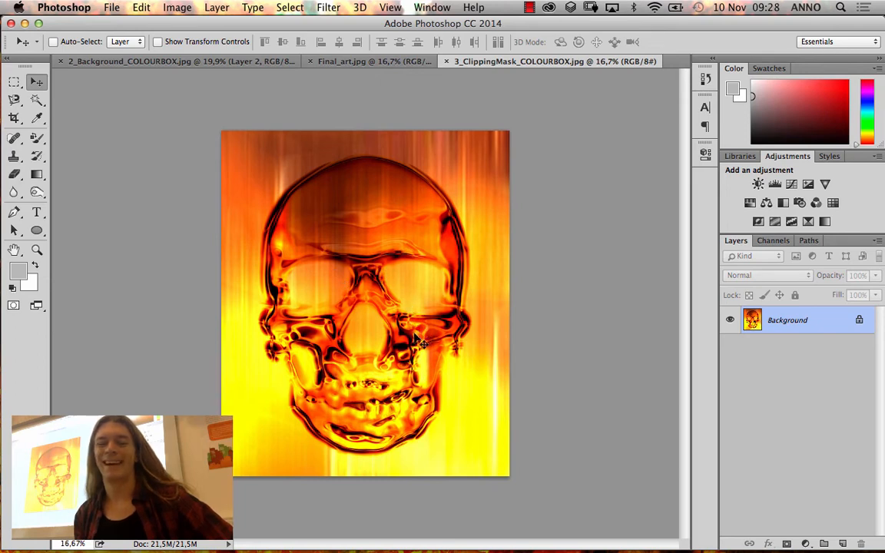
drag(413, 337, 225, 65)
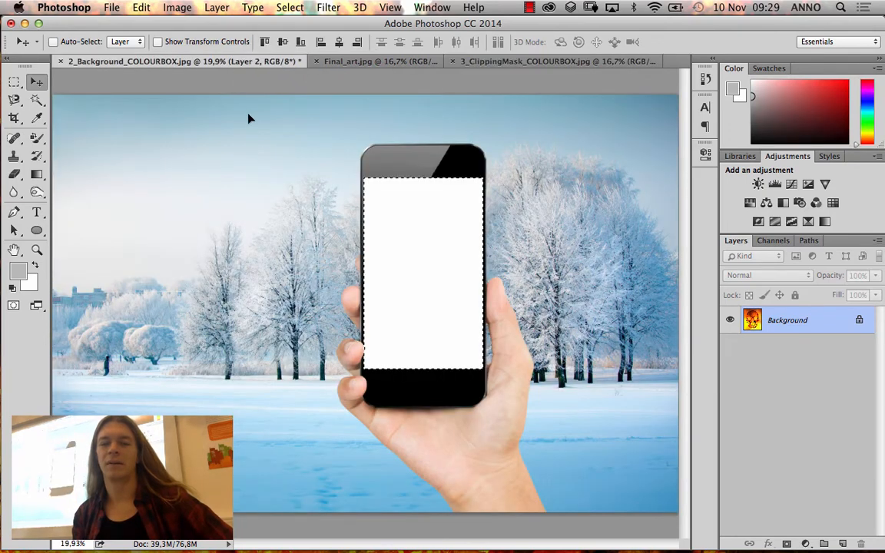
drag(306, 244, 291, 220)
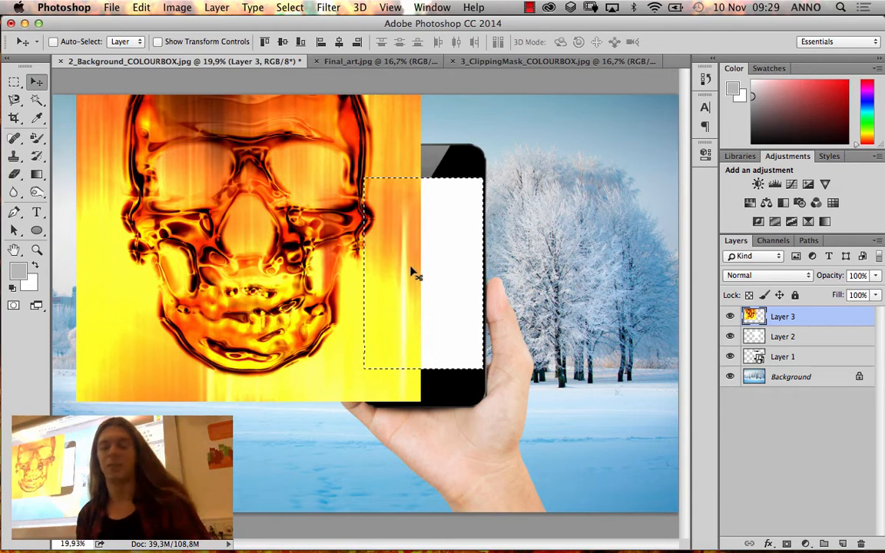
Step: Deselect the phone screen selection and move the skull image on Layer 3 over the phone
click(290, 7)
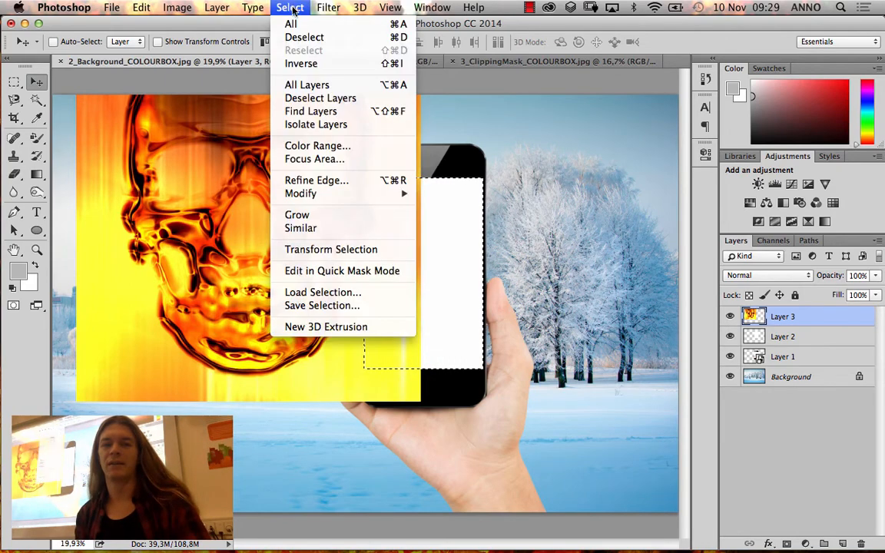
click(322, 39)
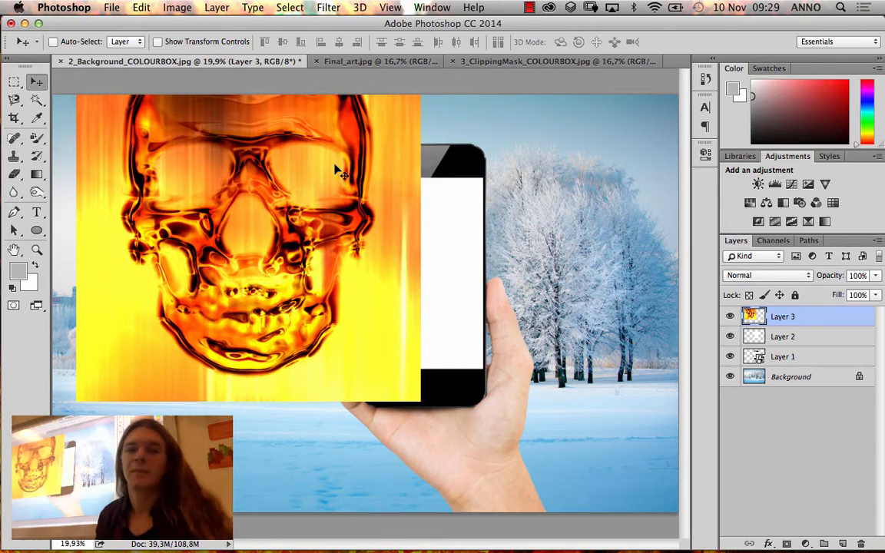
drag(278, 271, 464, 281)
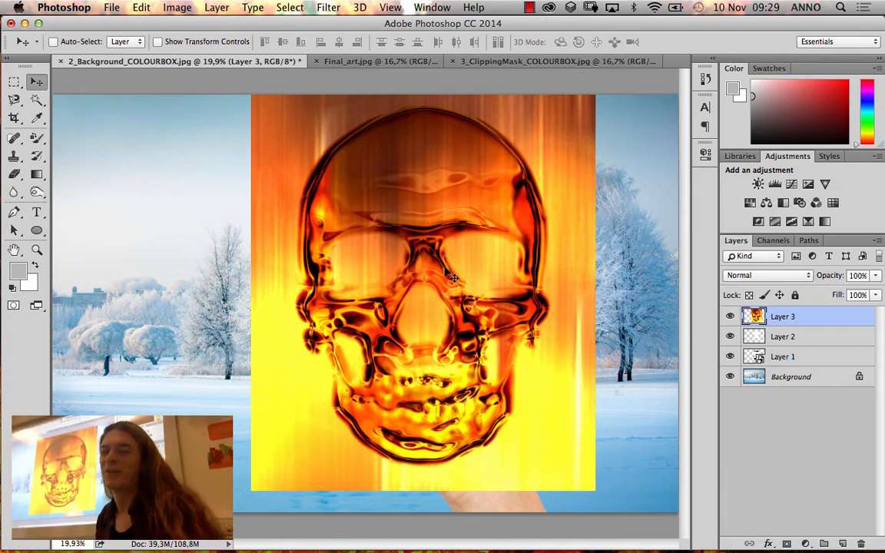
mouse_move(451, 255)
mouse_down()
mouse_move(429, 244)
mouse_move(435, 258)
mouse_up()
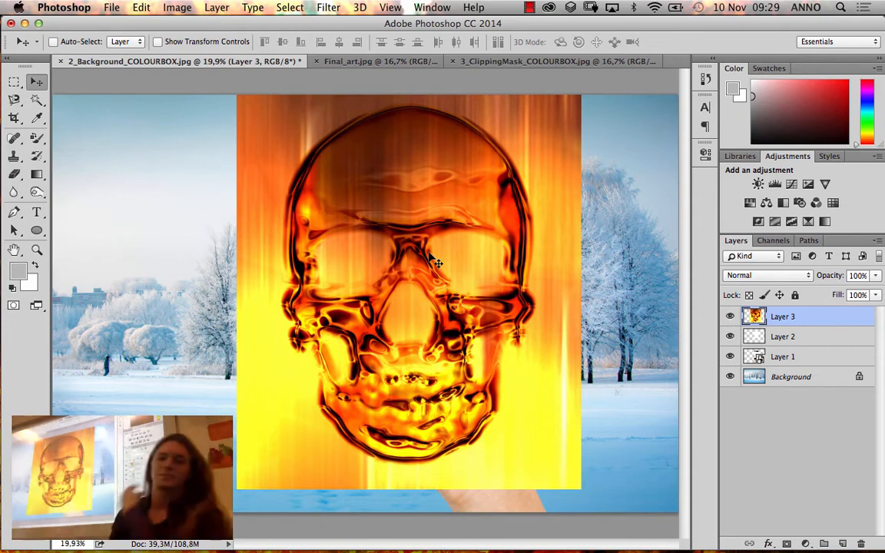
mouse_move(560, 322)
mouse_down()
mouse_move(545, 300)
mouse_move(558, 306)
mouse_move(554, 332)
mouse_move(509, 352)
mouse_move(537, 326)
mouse_move(569, 321)
mouse_move(615, 373)
mouse_move(317, 256)
mouse_move(480, 286)
mouse_move(577, 322)
mouse_up()
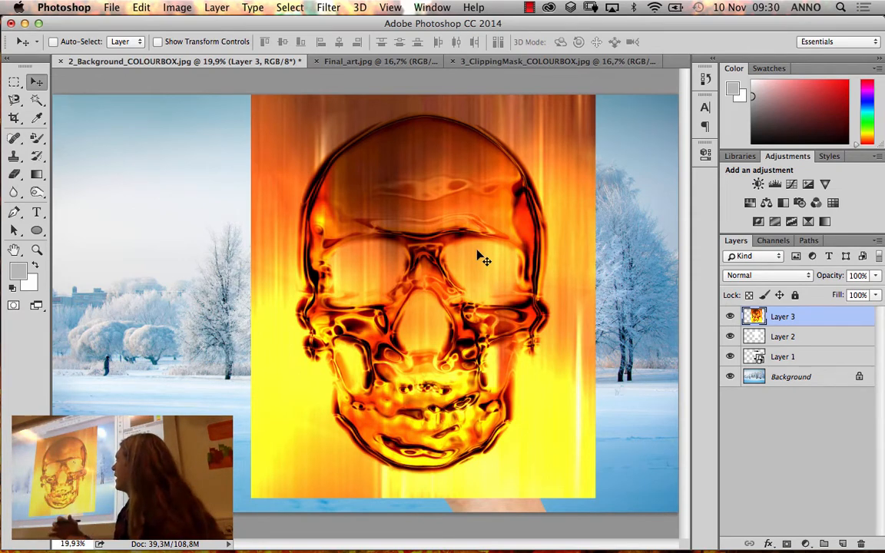
Step: Convert Layer 3 to a Smart Object and scale it to about 54.3%, placed so it covers the phone's white screen
right_click(824, 321)
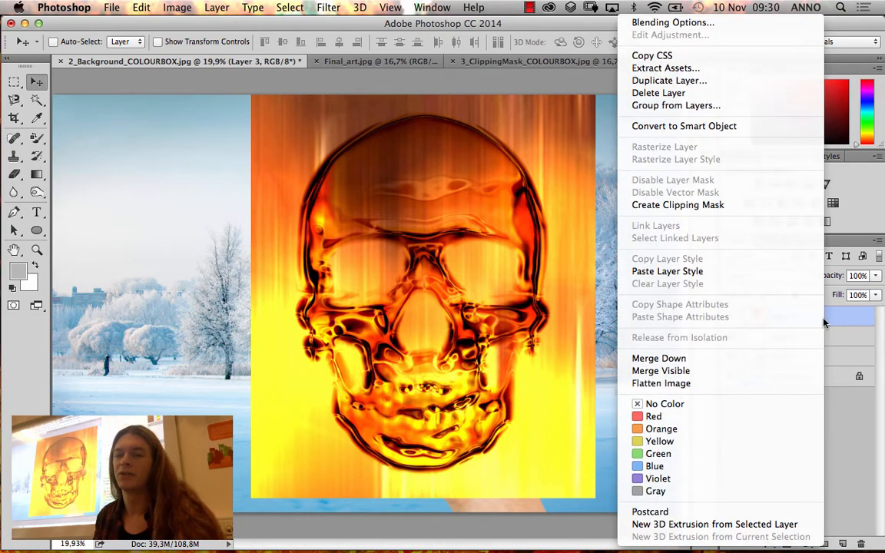
click(722, 127)
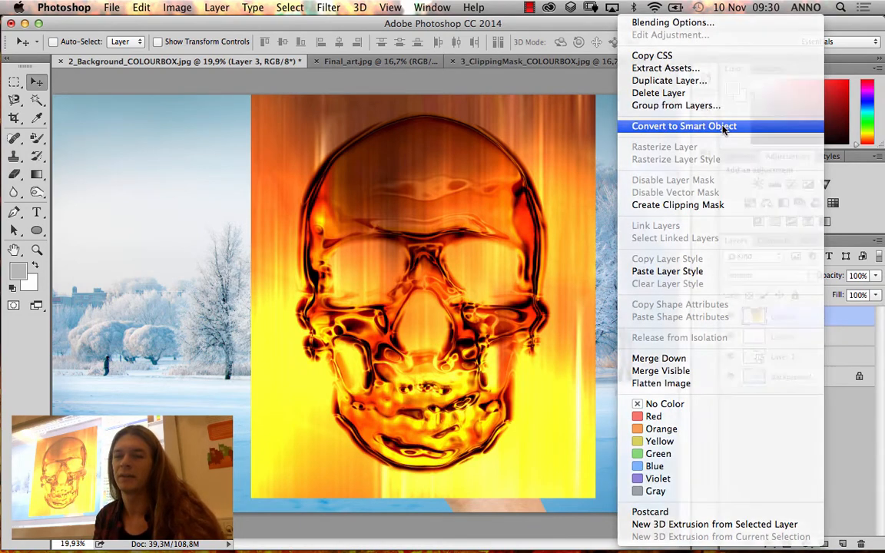
key(super+t)
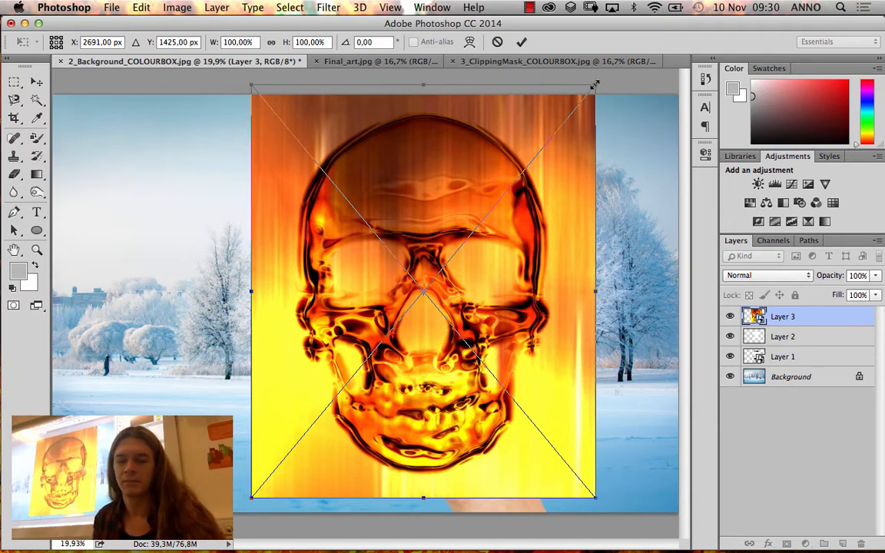
drag(594, 84, 472, 233)
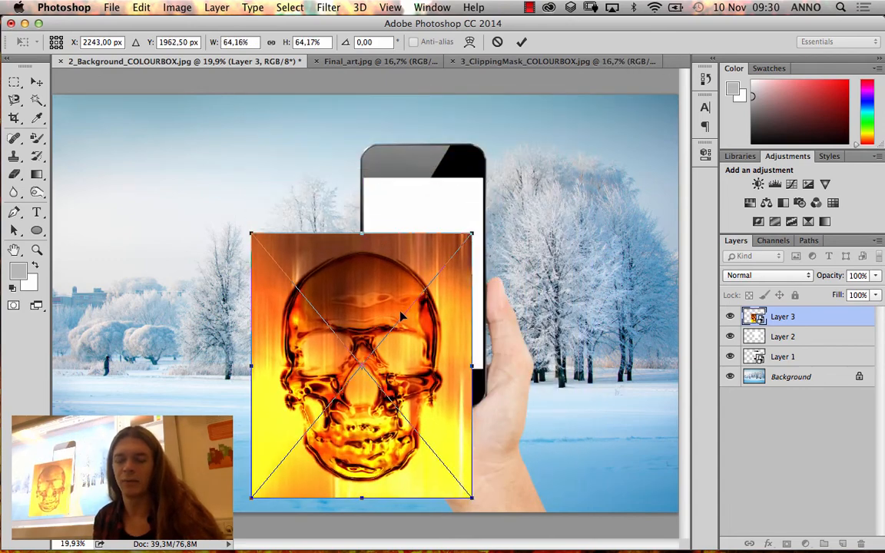
drag(401, 316, 481, 208)
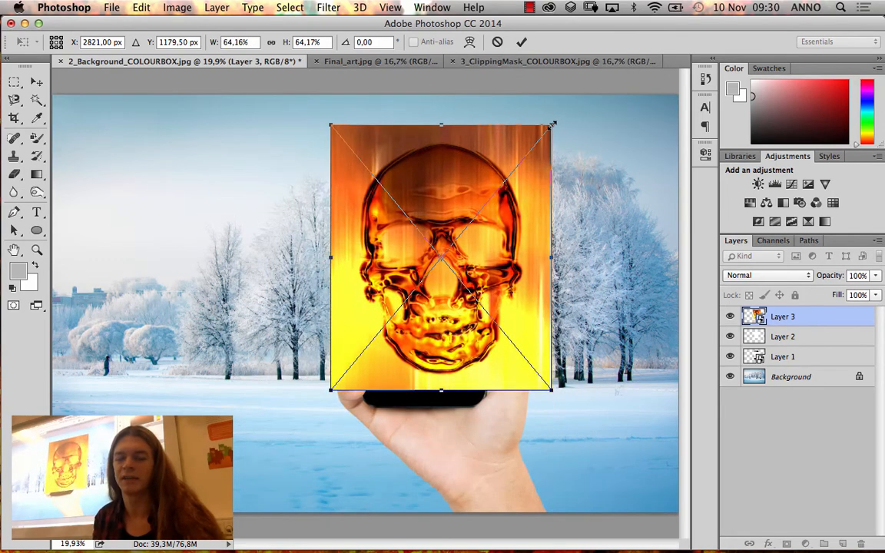
drag(552, 123, 526, 156)
drag(479, 233, 486, 220)
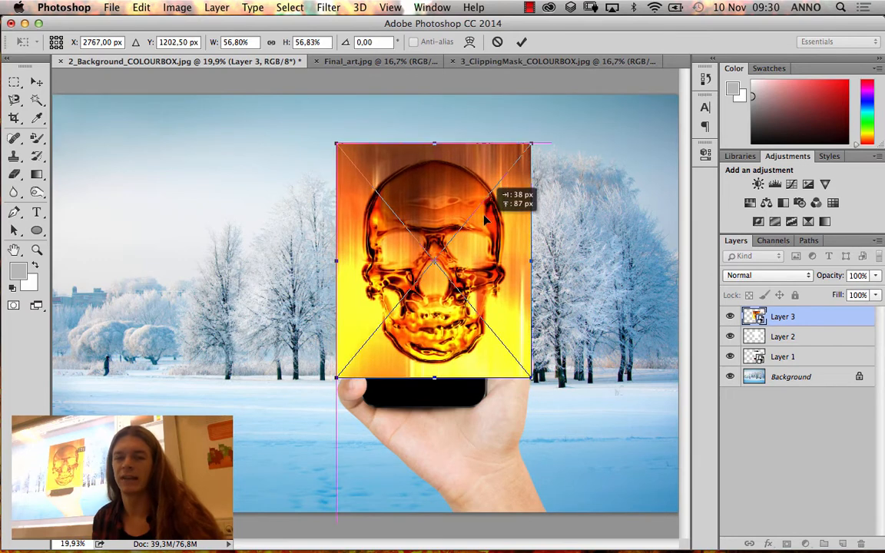
drag(533, 143, 523, 153)
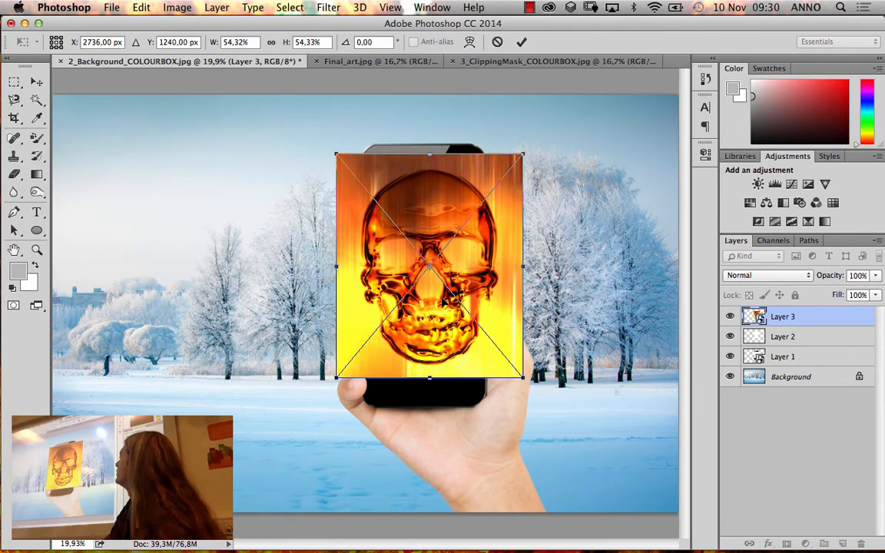
drag(454, 248, 449, 245)
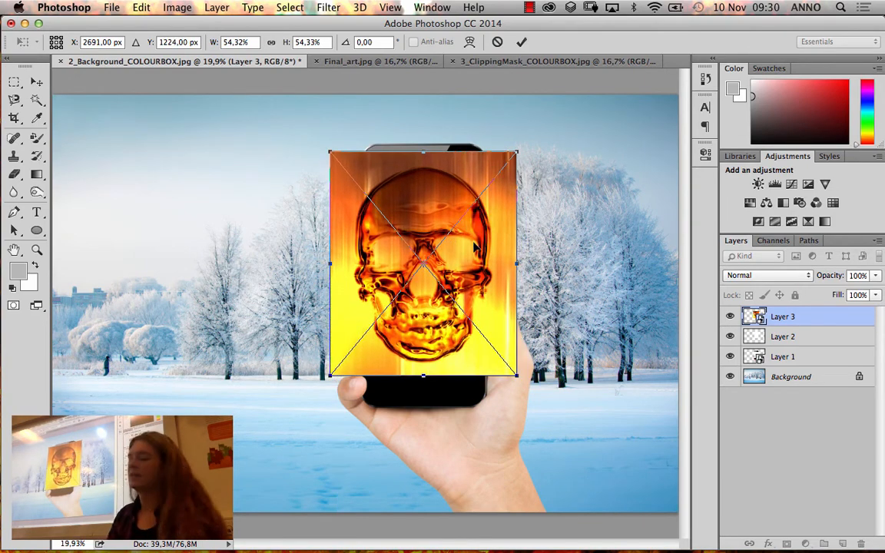
key(Return)
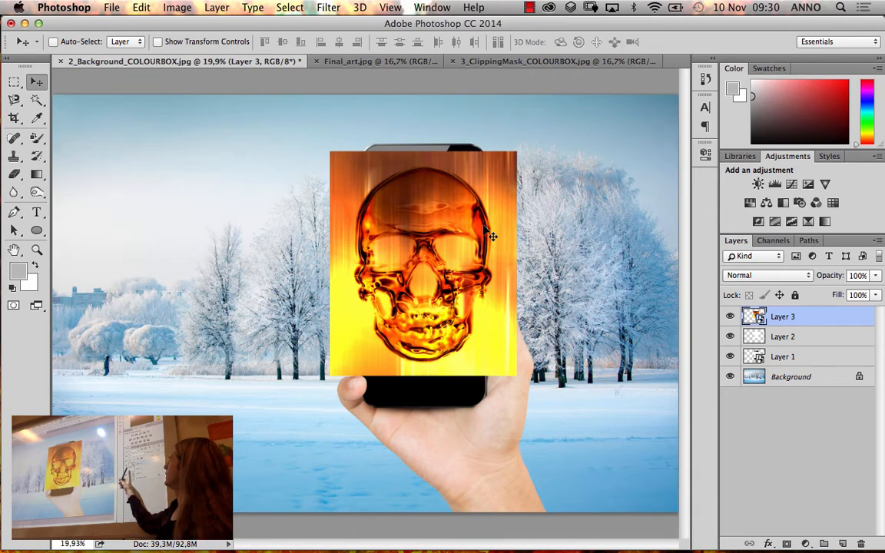
Step: Hide Layer 3 and Layer 1 to view the white screen on Layer 2 alone, and show Layer 3 again
click(730, 317)
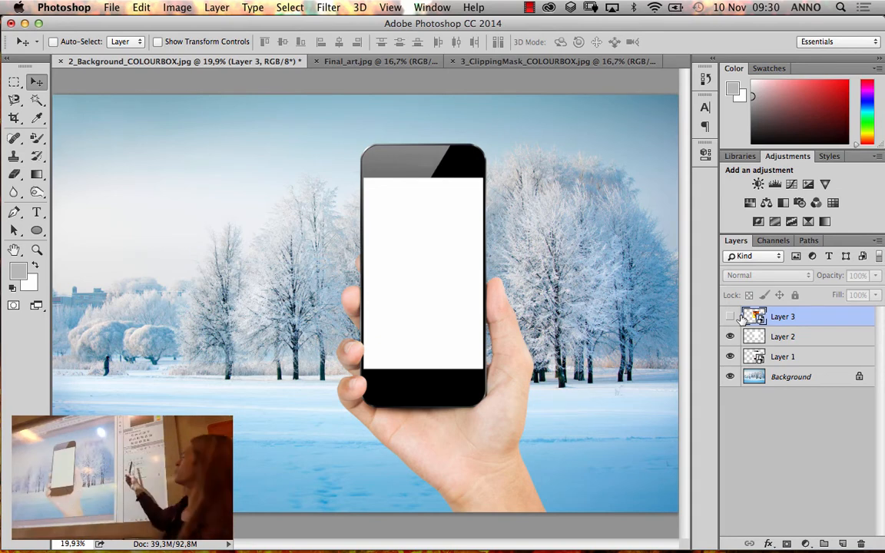
click(730, 356)
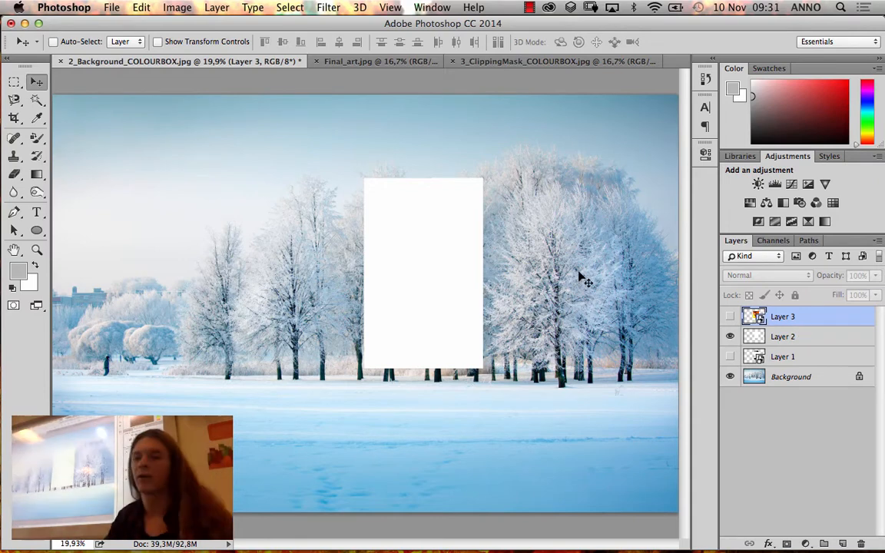
click(730, 318)
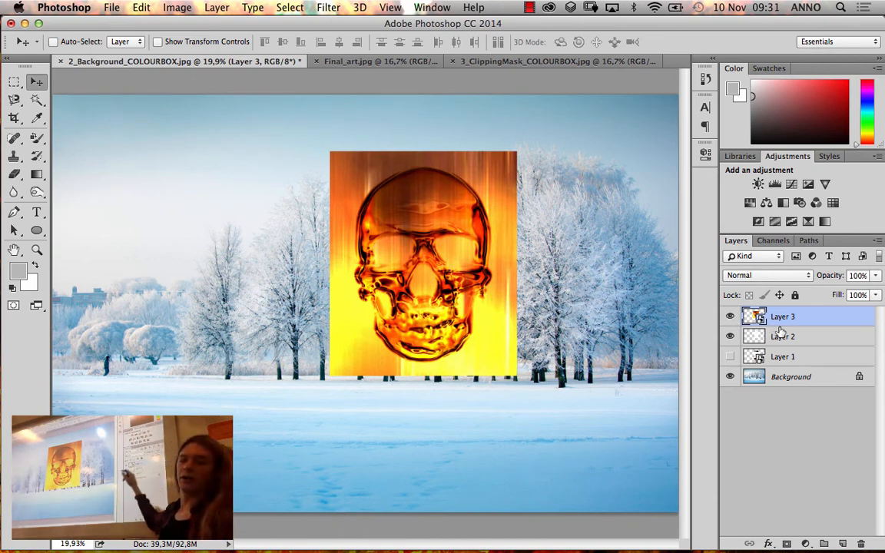
Step: Clip the skull image on Layer 3 to the white screen on Layer 2 and show Layer 1 again
drag(781, 329, 782, 322)
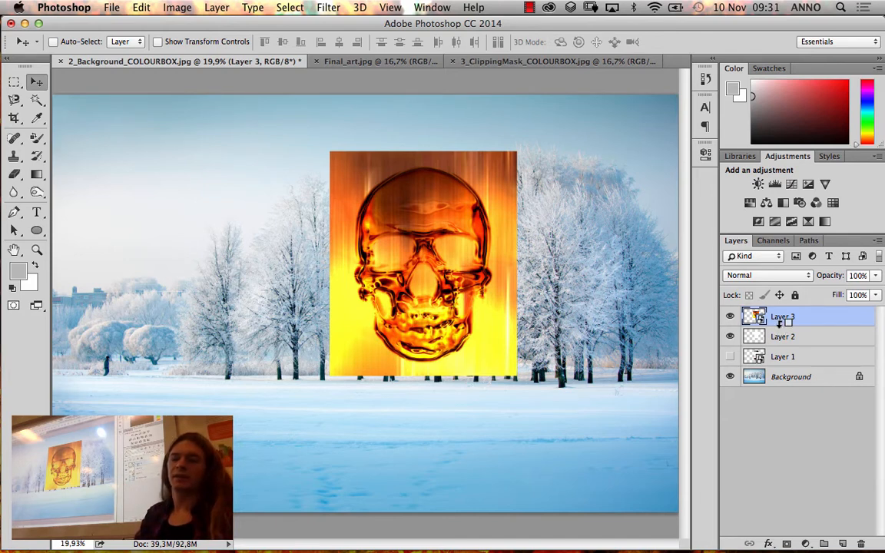
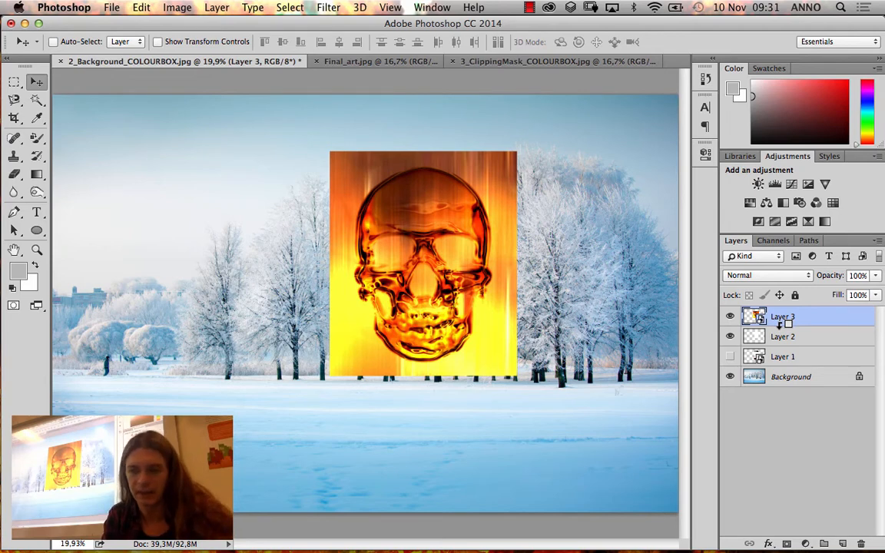
alt+click(780, 326)
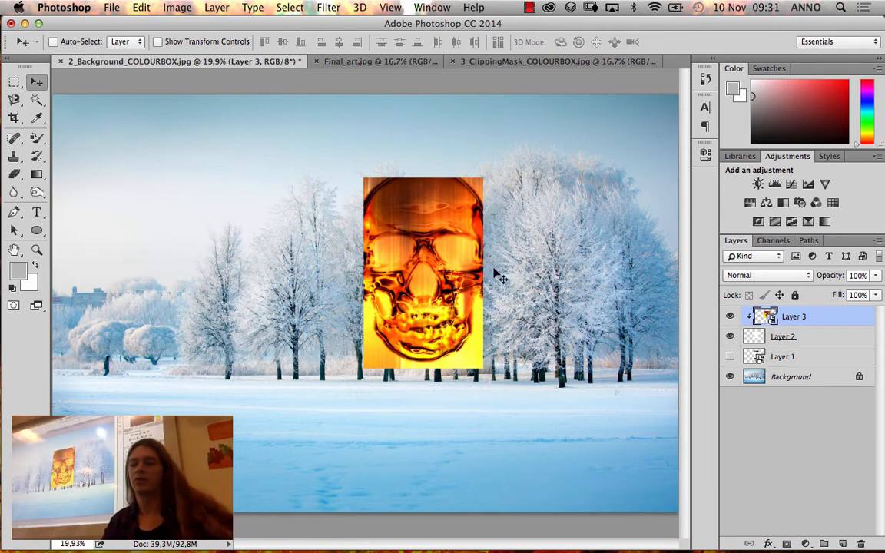
click(730, 357)
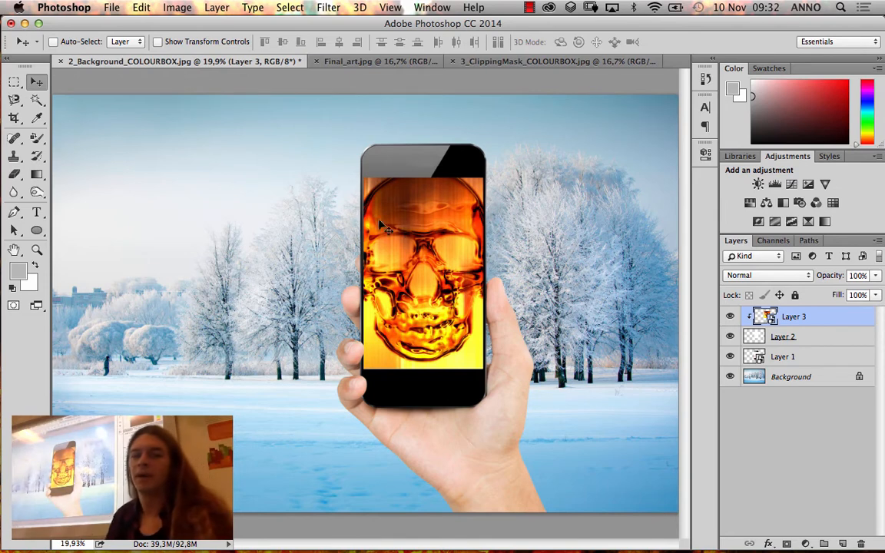
Step: Shift the skull on Layer 3 off-centre within the phone screen and enlarge it until it fills the whole screen
drag(411, 244, 438, 261)
drag(451, 332, 398, 287)
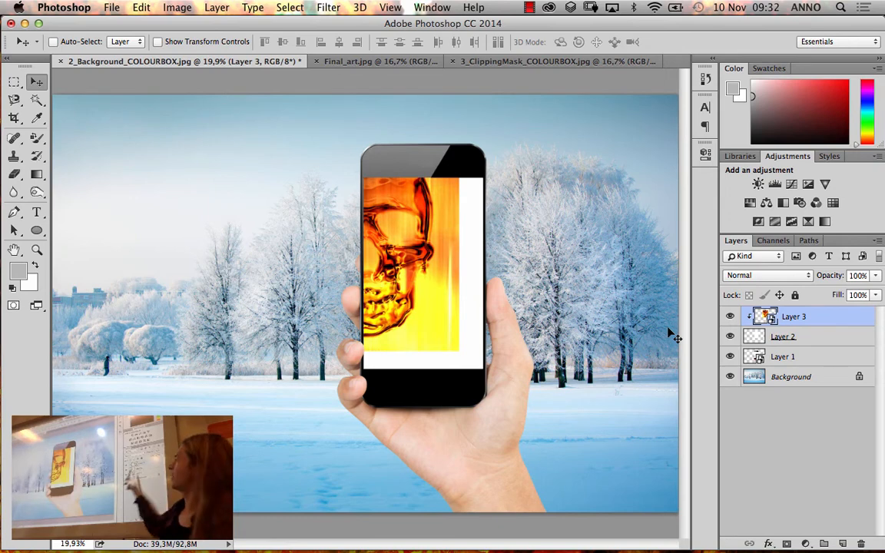
key(super+t)
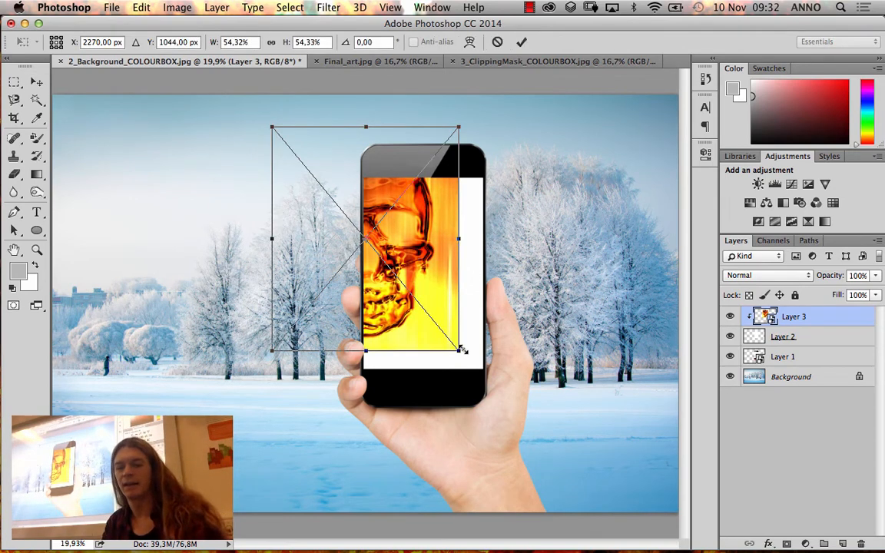
drag(462, 351, 501, 371)
key(Return)
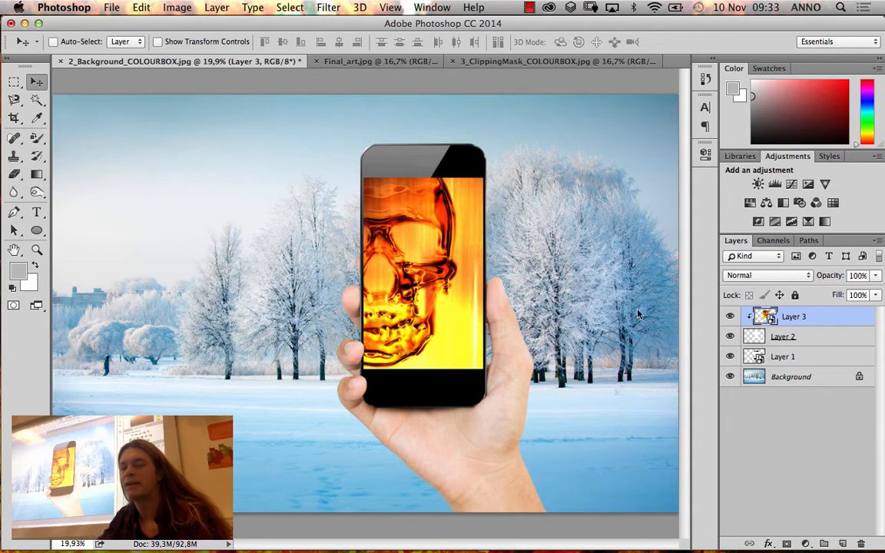
Step: Try moving the hand with the phone on Layer 1 by itself, and undo the move
click(820, 357)
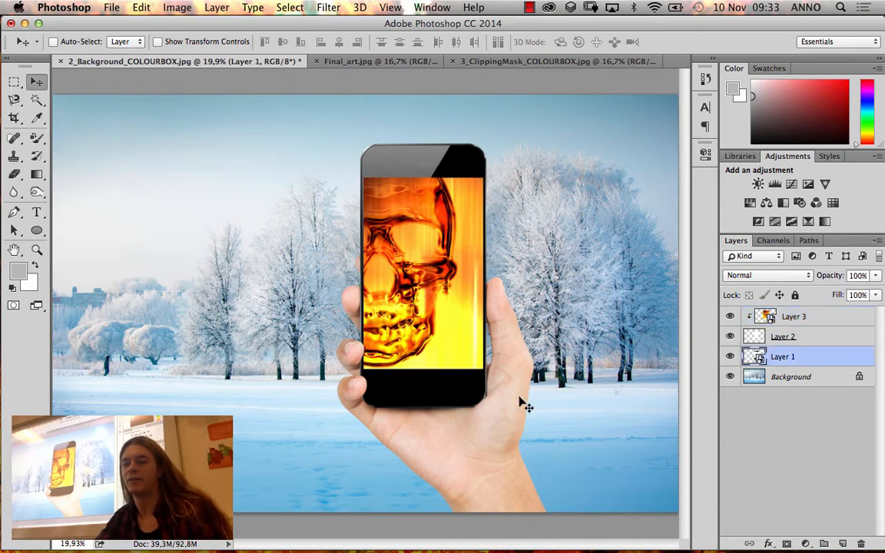
drag(455, 417, 278, 406)
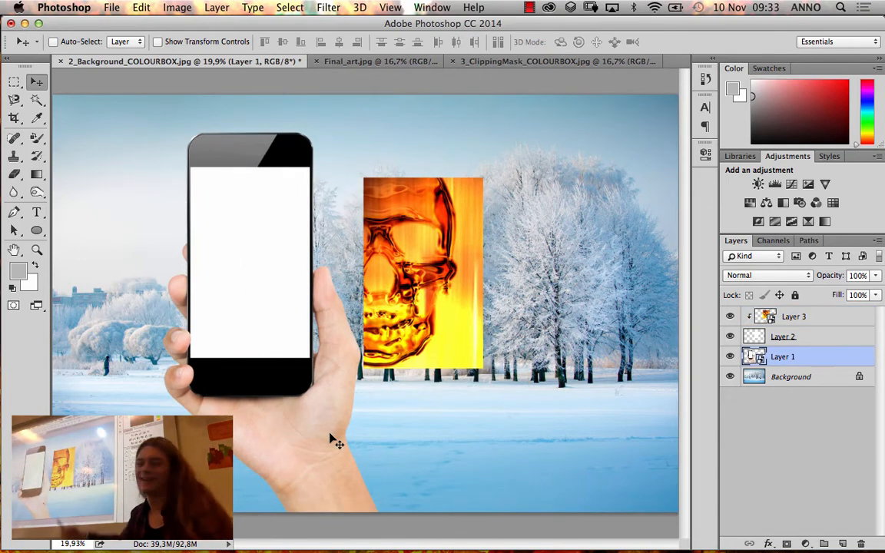
key(super+z)
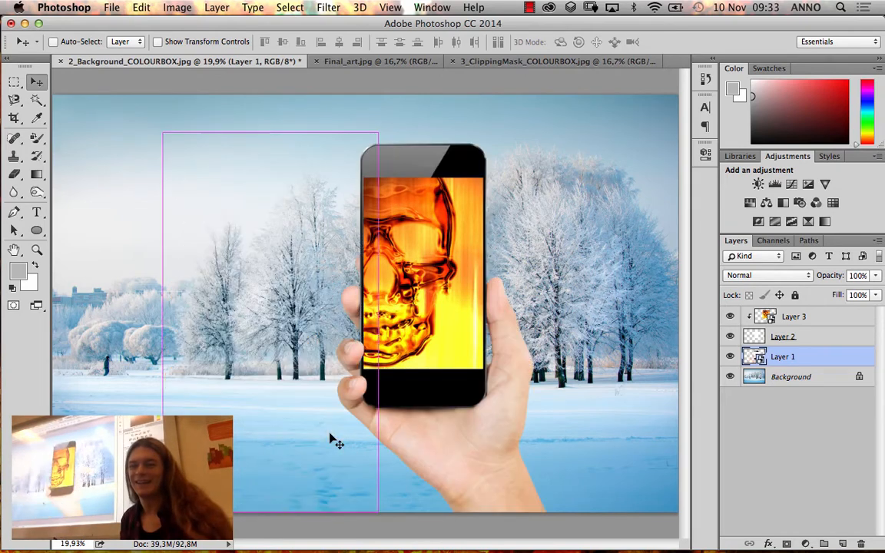
Step: Group Layer 1, Layer 2 and Layer 3 and name the group Phone
shift+click(830, 320)
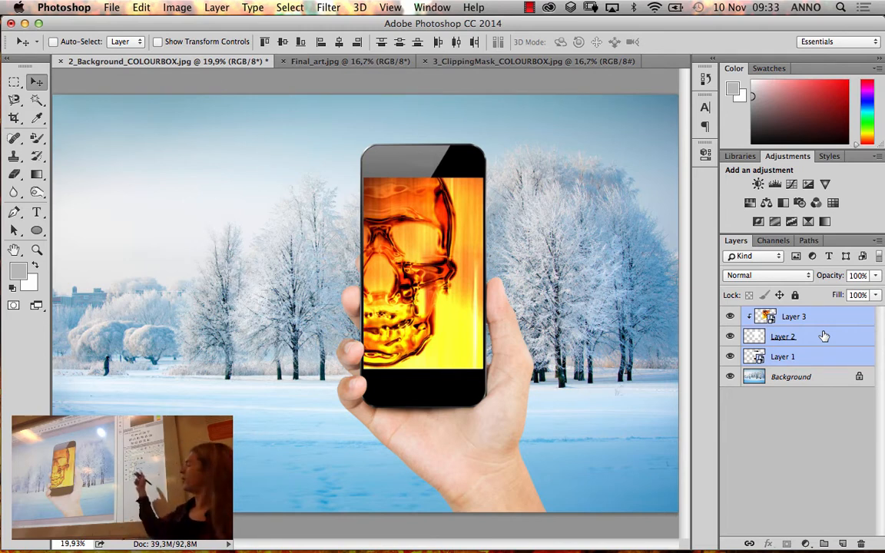
click(821, 545)
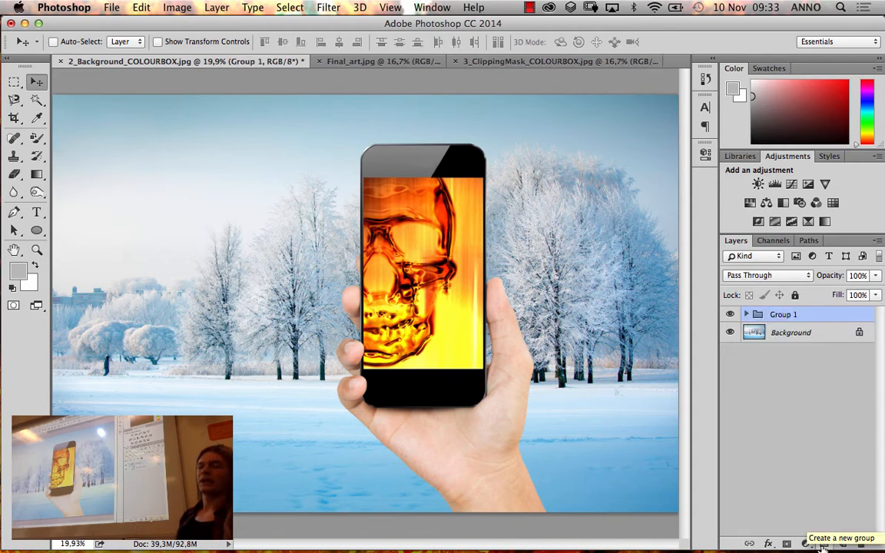
double_click(783, 315)
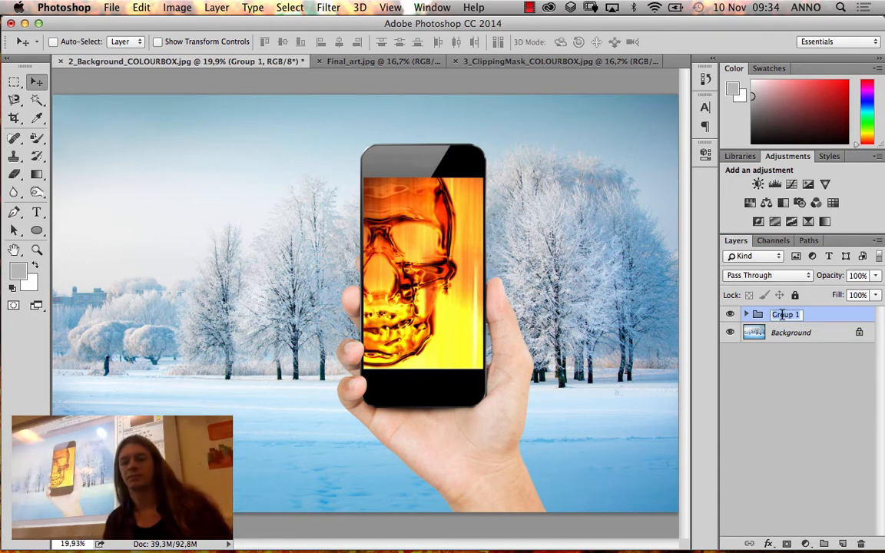
text(P)
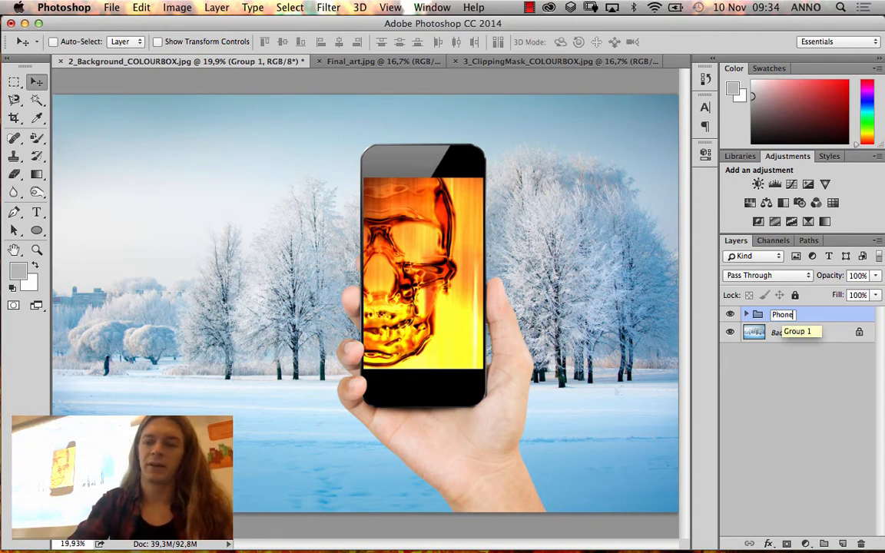
text(hone)
key(Return)
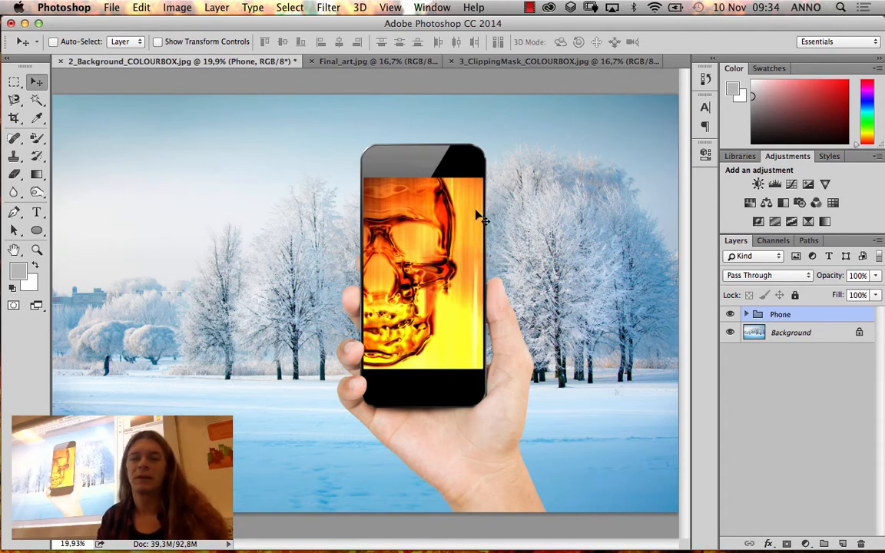
Step: Close 3_ClippingMask_COLOURBOX.jpg and open 5_BlendTexture_COLOURBOX.jpg from the Photoshop_blok6 folder
click(453, 61)
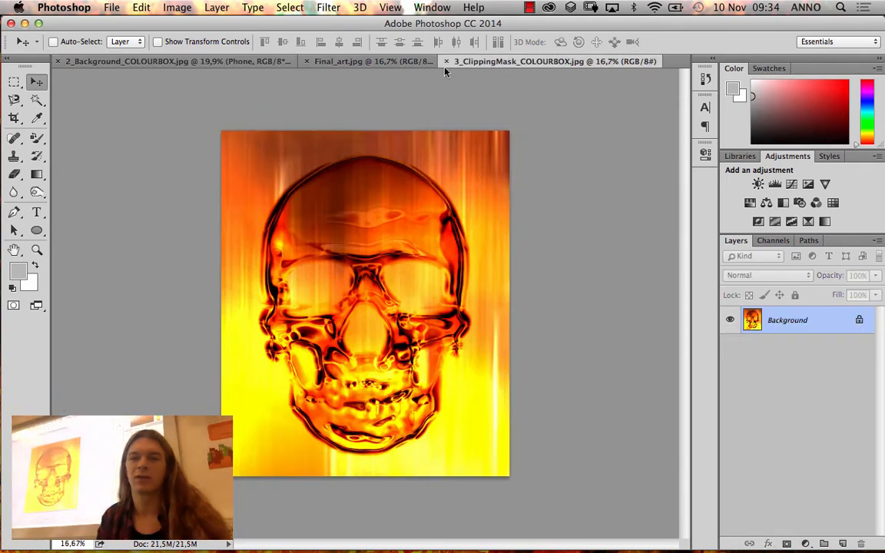
click(447, 62)
mouse_move(224, 547)
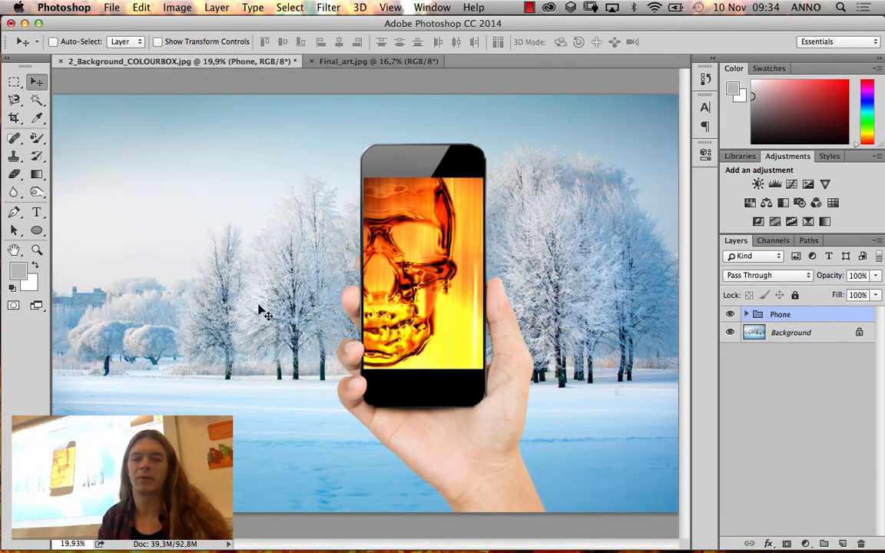
click(24, 23)
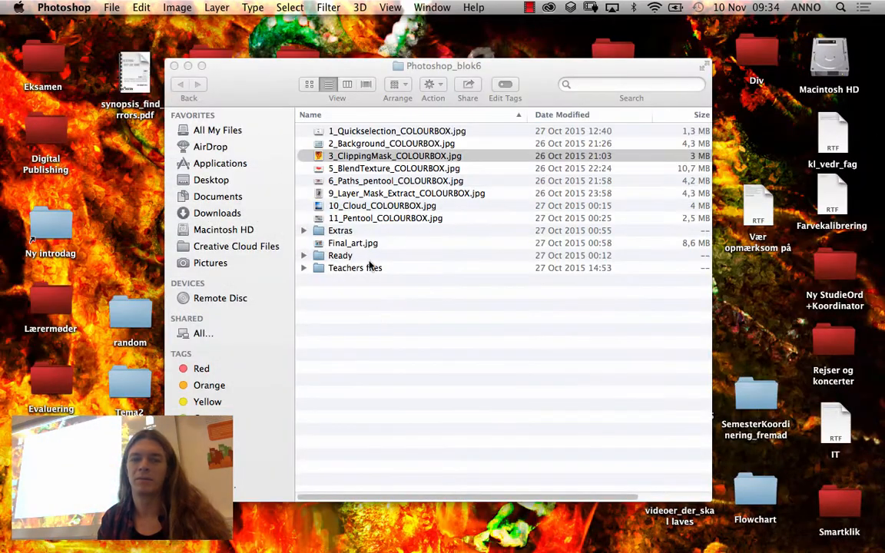
click(392, 170)
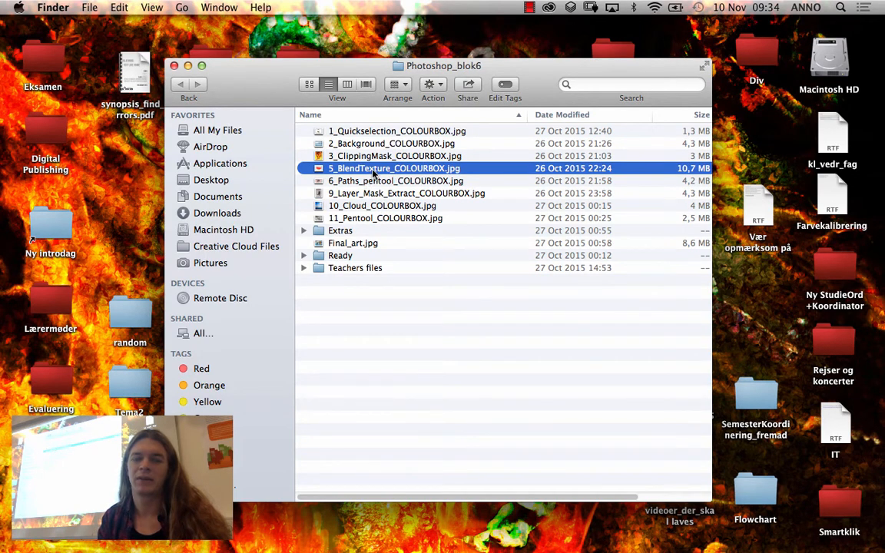
drag(372, 171, 243, 529)
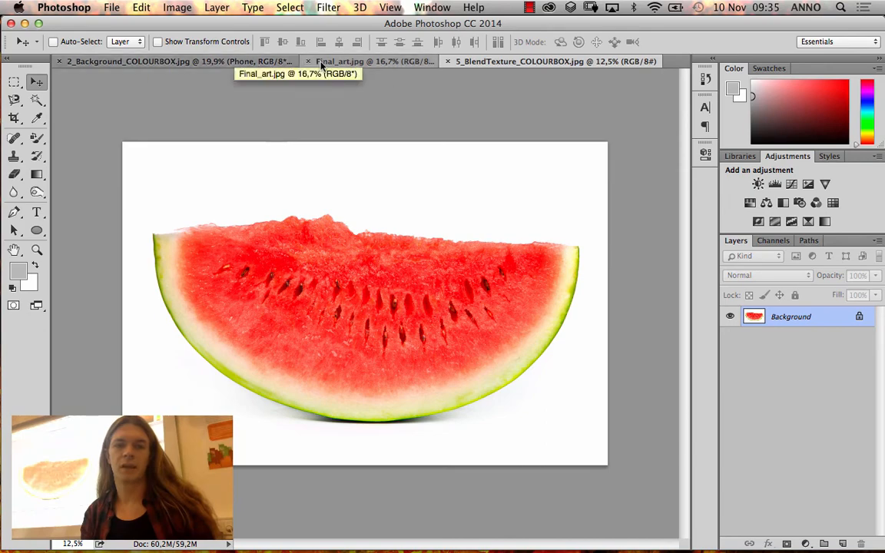
Step: Return to 2_Background_COLOURBOX.jpg, expand the Phone group and select Layer 3
click(226, 62)
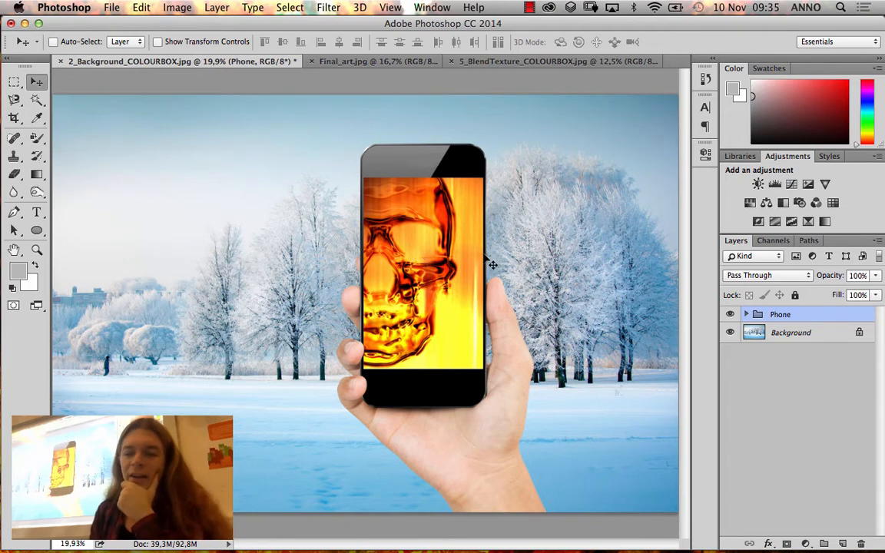
click(747, 315)
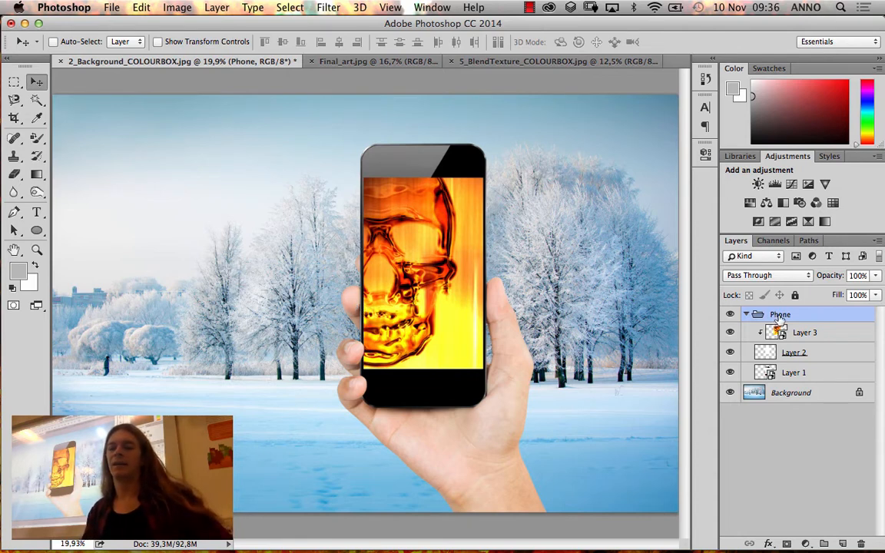
click(821, 335)
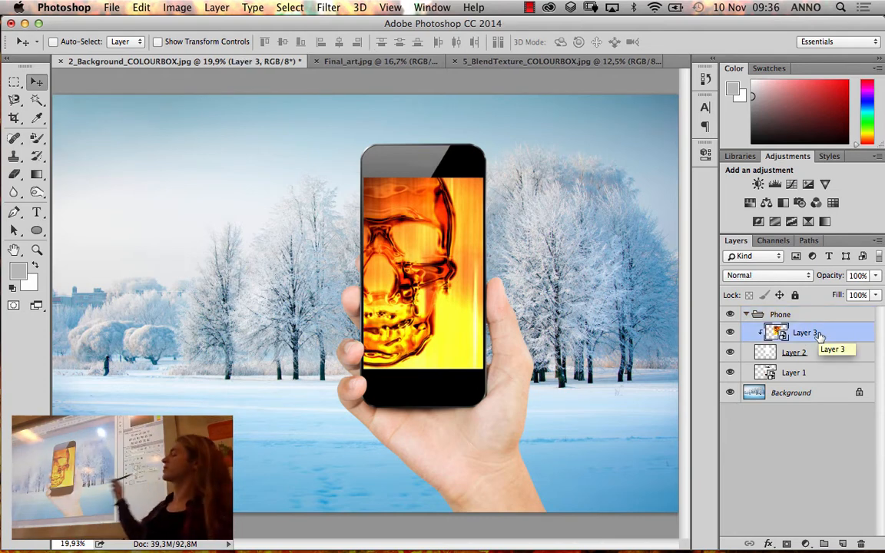
click(177, 9)
mouse_move(182, 49)
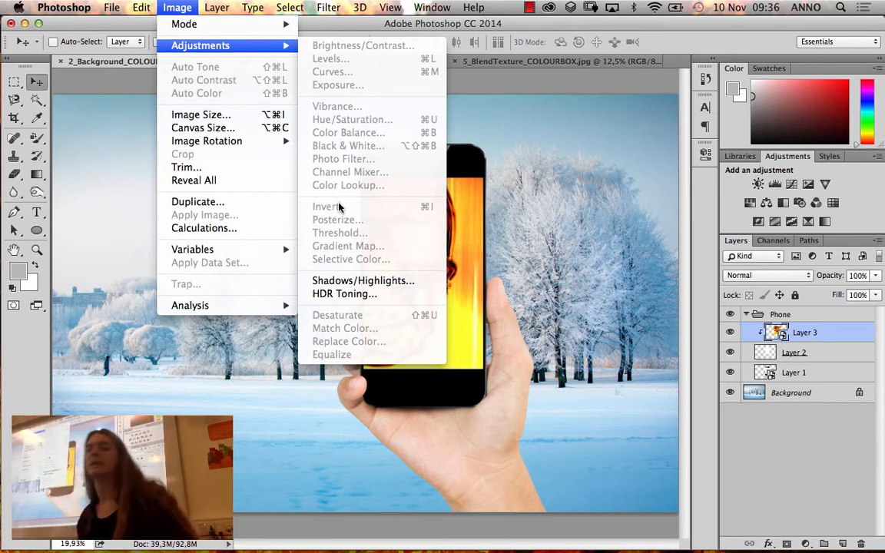
click(771, 441)
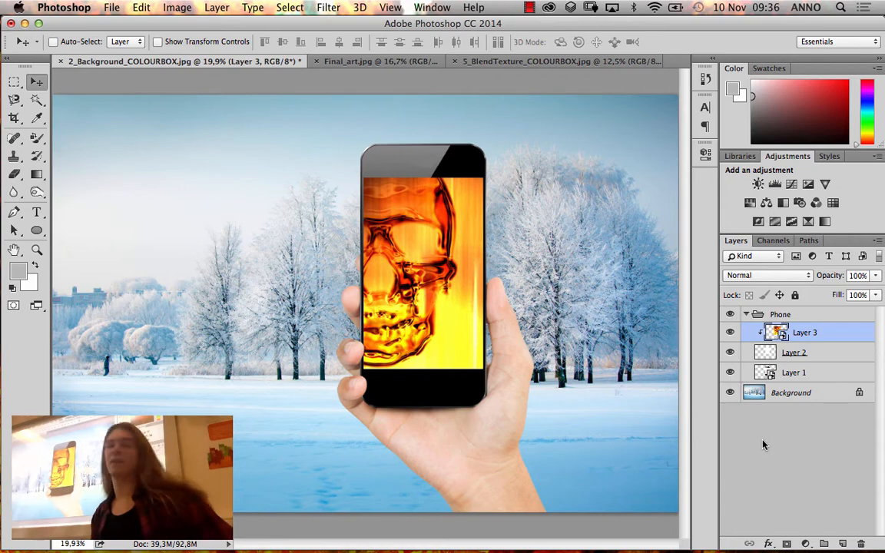
click(222, 10)
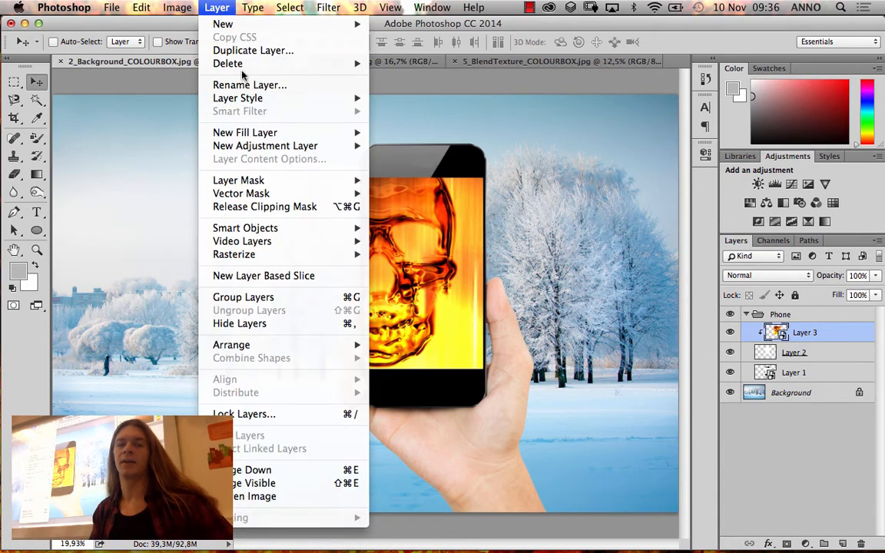
mouse_move(267, 148)
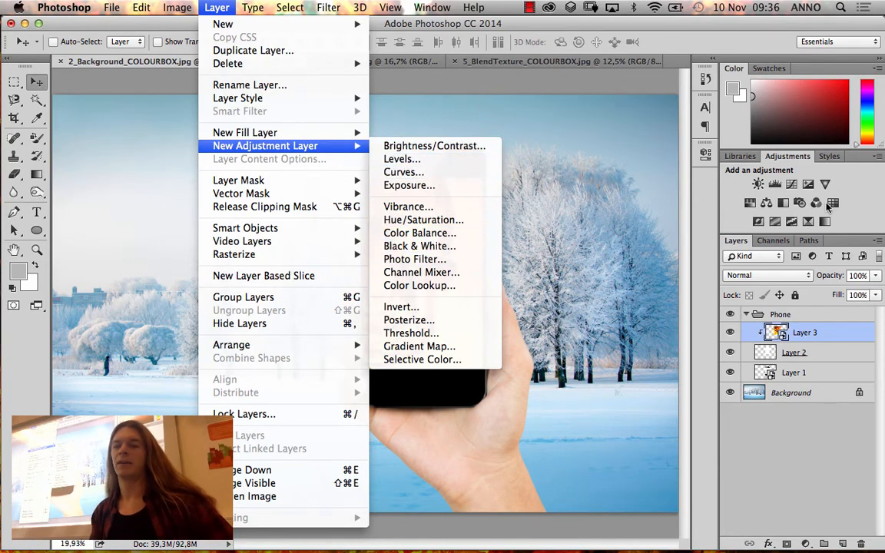
click(866, 184)
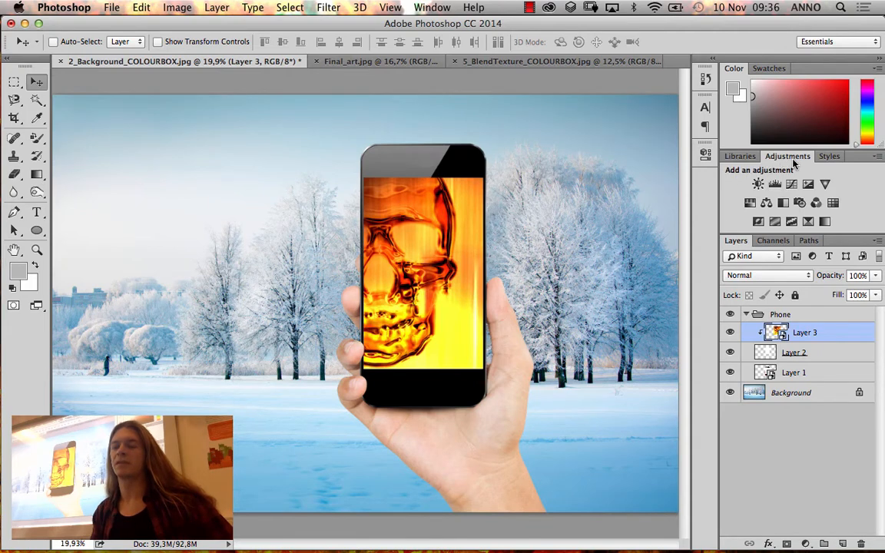
Step: Add a Hue/Saturation adjustment layer directly above Layer 3 in the Phone group
click(804, 546)
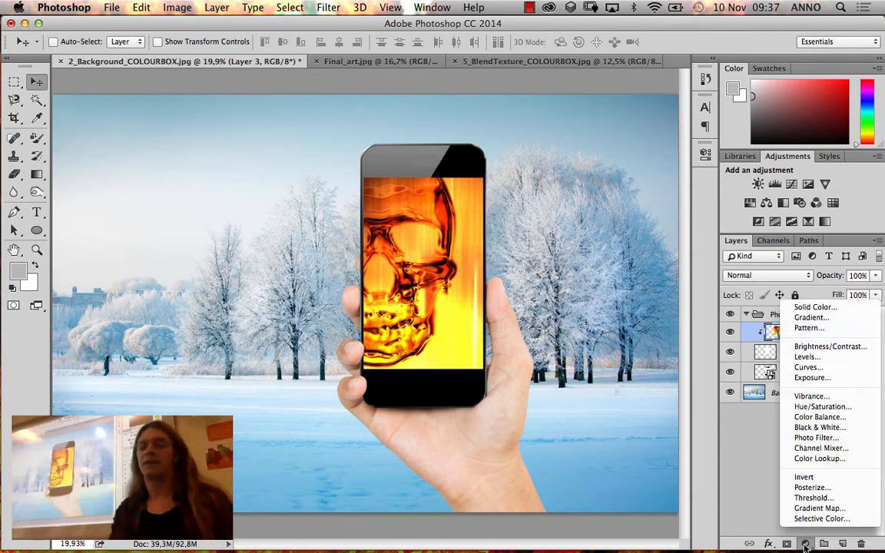
click(810, 411)
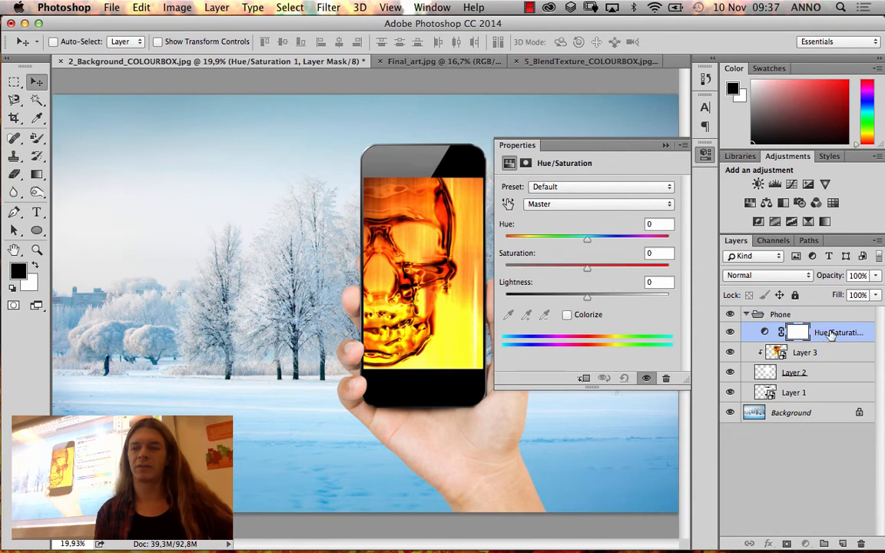
Step: Try the Hue/Saturation layer between Layer 2 and Layer 1 with hue +87 and saturation -60, and move it back above Layer 3
drag(813, 335, 801, 379)
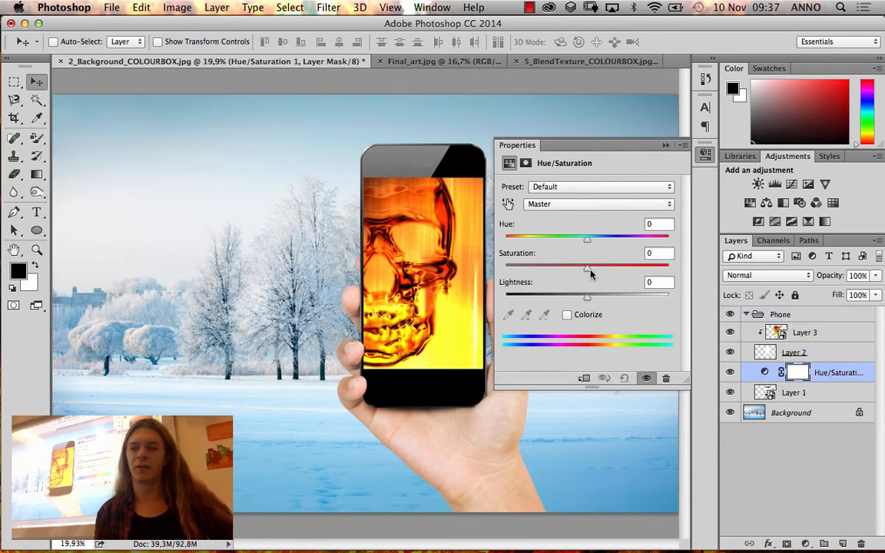
drag(588, 269, 538, 269)
drag(587, 239, 637, 250)
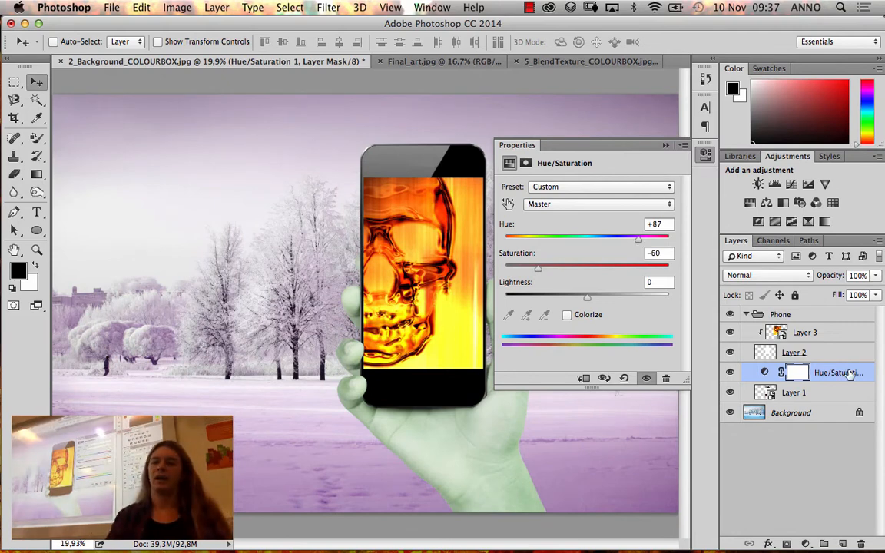
drag(852, 372, 764, 323)
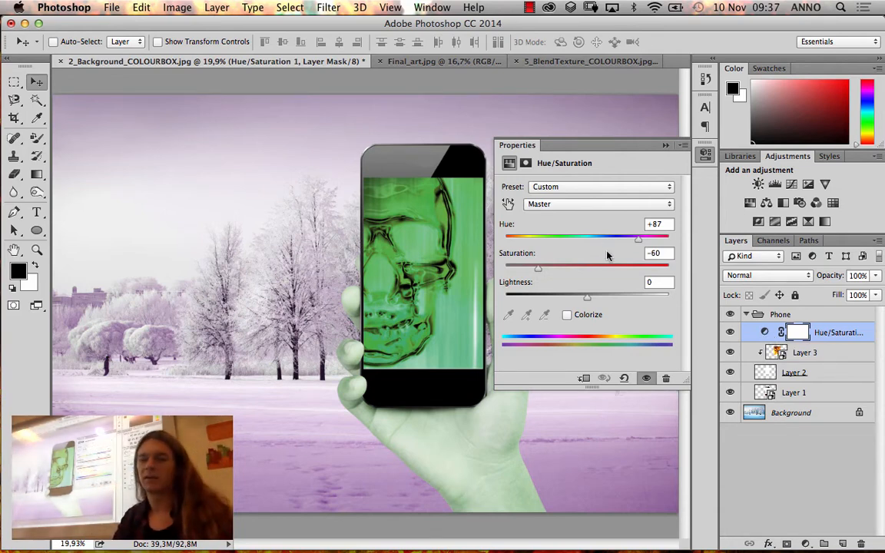
Step: Set the Hue/Saturation layer's hue to +104, saturation to +18 and lightness to 0
mouse_move(638, 239)
mouse_down()
mouse_move(555, 239)
mouse_move(644, 239)
mouse_up()
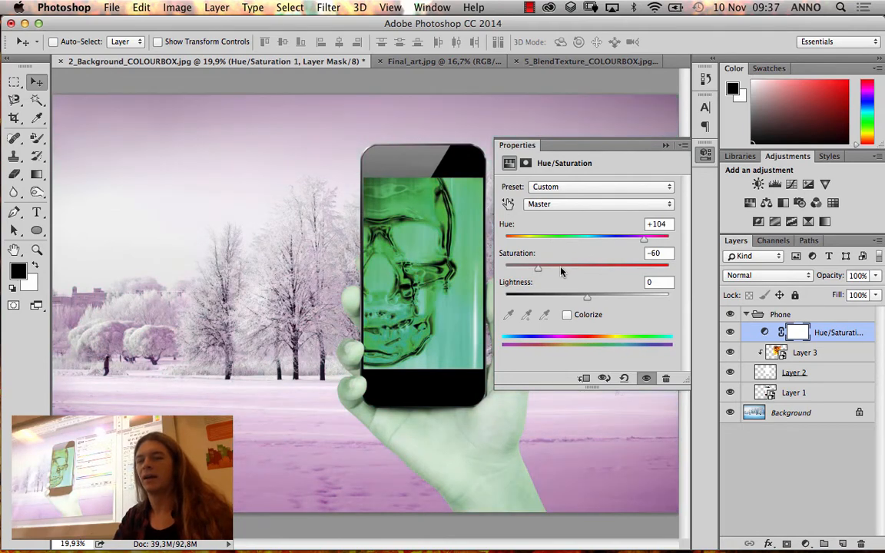
drag(539, 267, 555, 295)
mouse_move(620, 268)
mouse_down()
mouse_move(572, 268)
mouse_move(602, 268)
mouse_up()
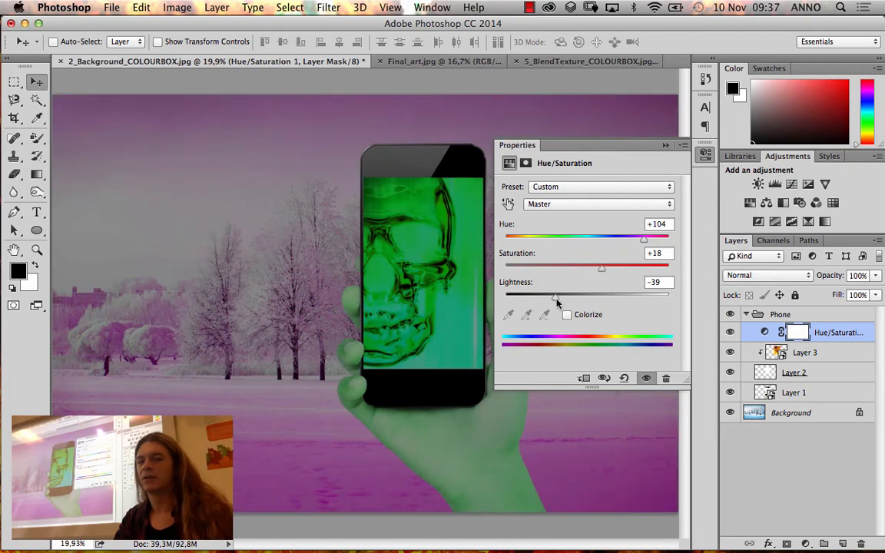
drag(554, 295, 594, 298)
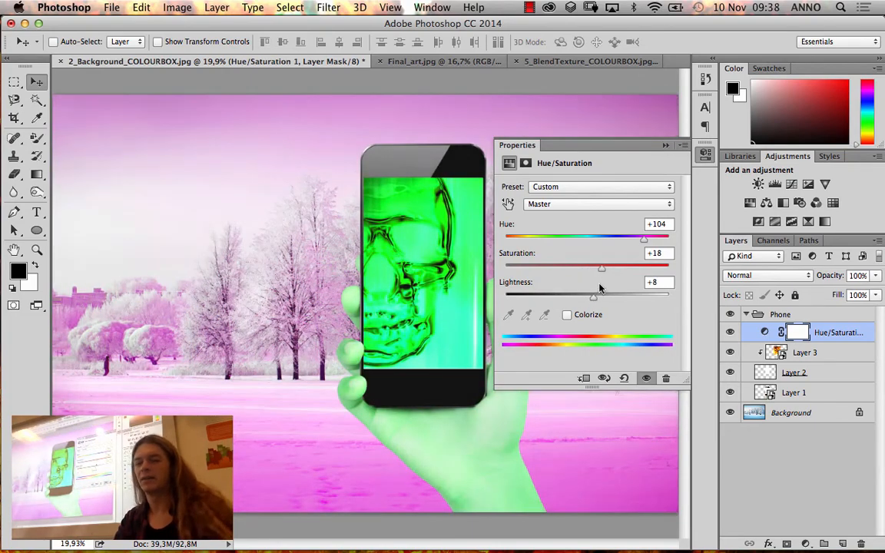
double_click(657, 282)
text(0)
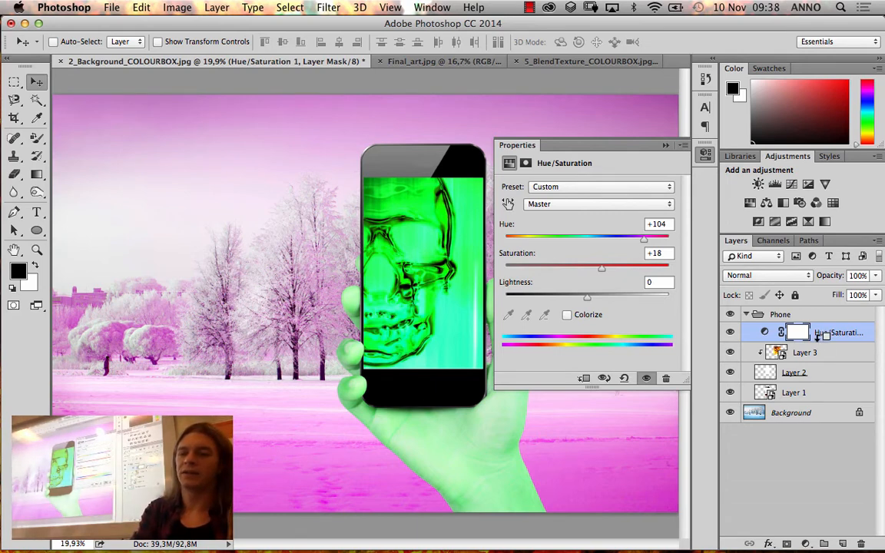
Step: Clip the Hue/Saturation layer to Layer 3 and set its master hue to -21 and saturation to +19
alt+click(820, 335)
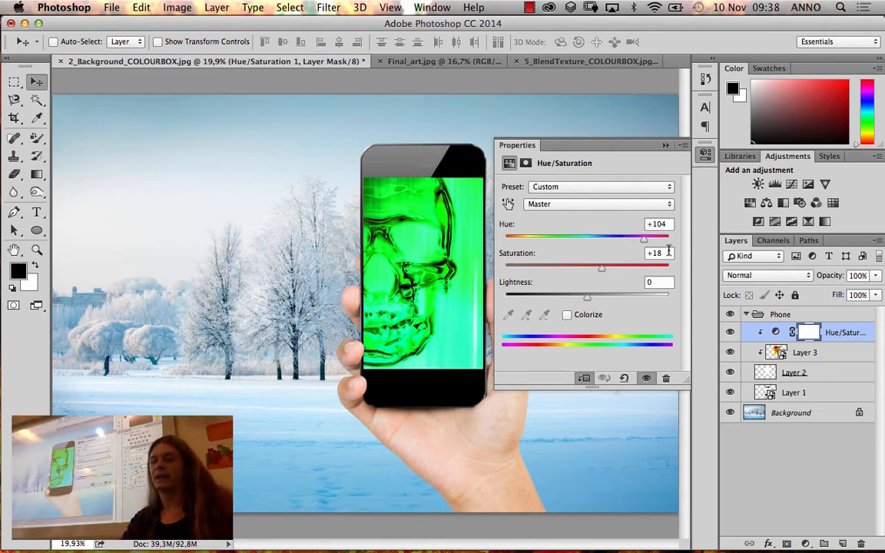
drag(668, 252, 579, 255)
text(0)
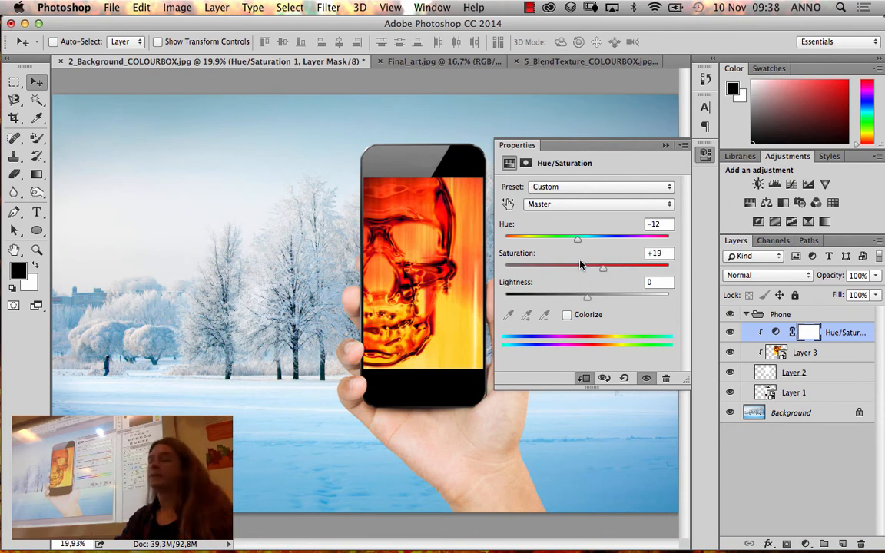
drag(581, 245, 569, 241)
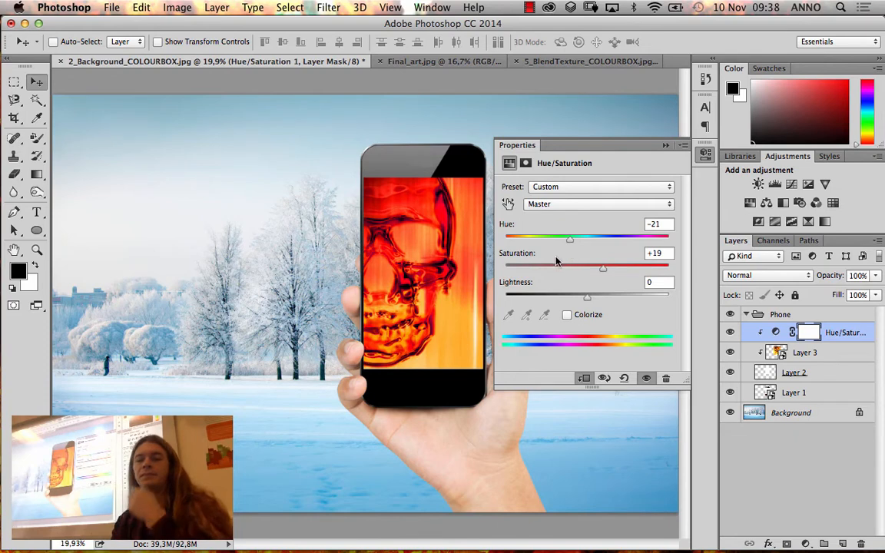
Step: Set the adjustment's Reds range to hue -8 and saturation +37, and collapse its properties
click(567, 203)
click(569, 214)
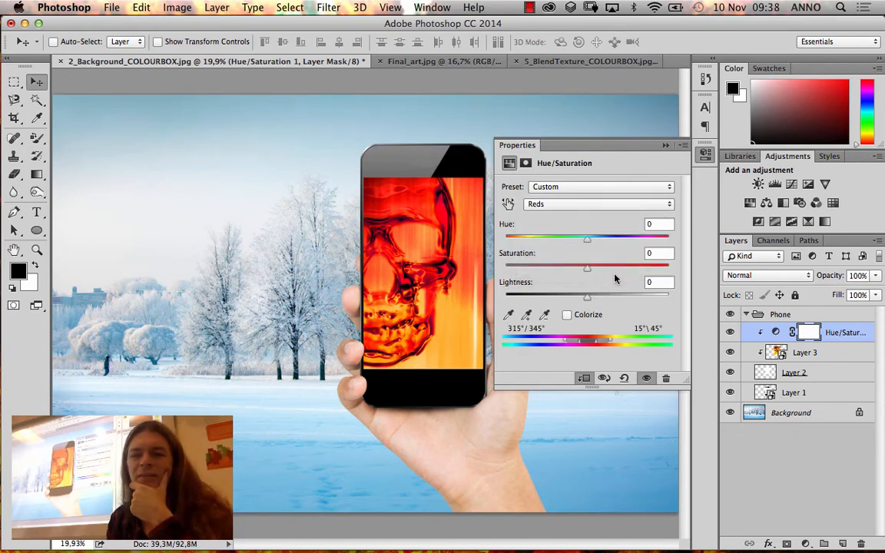
drag(588, 265, 578, 243)
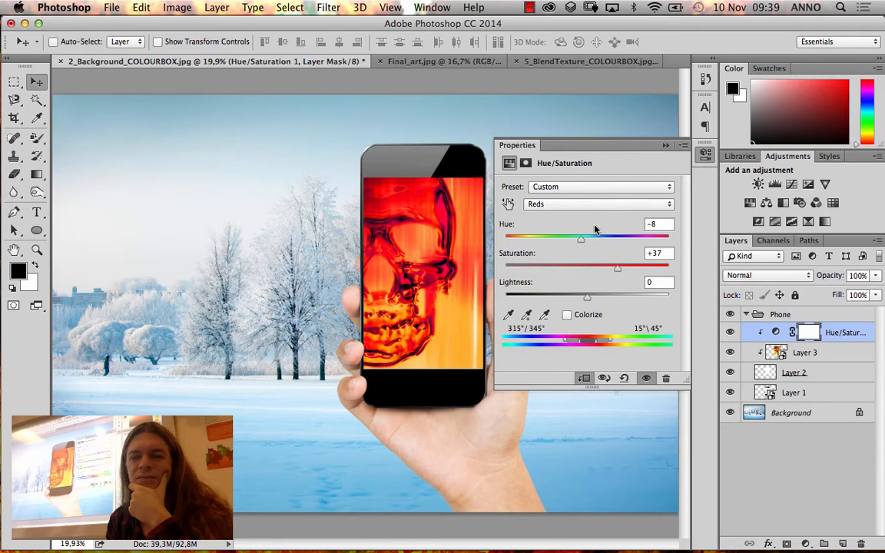
click(665, 145)
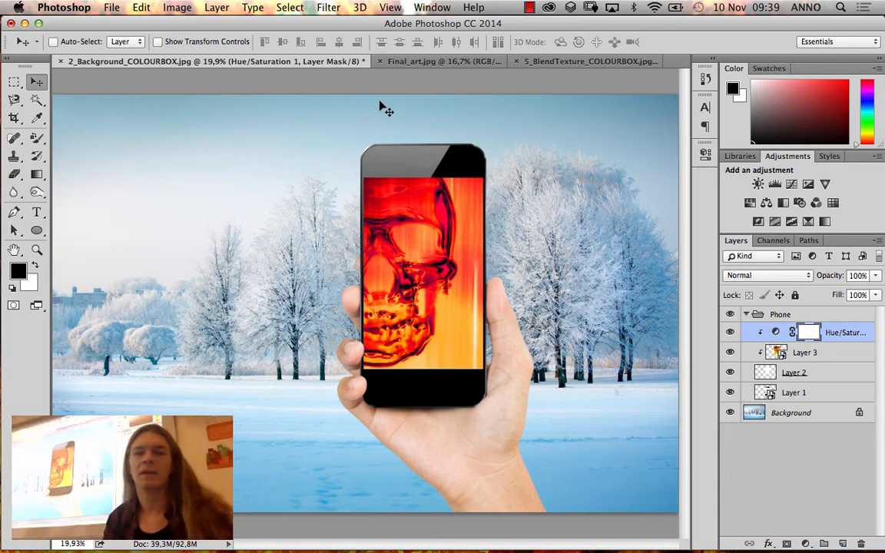
Step: Switch to the 5_BlendTexture_COLOURBOX.jpg document and activate the Pen tool
click(567, 61)
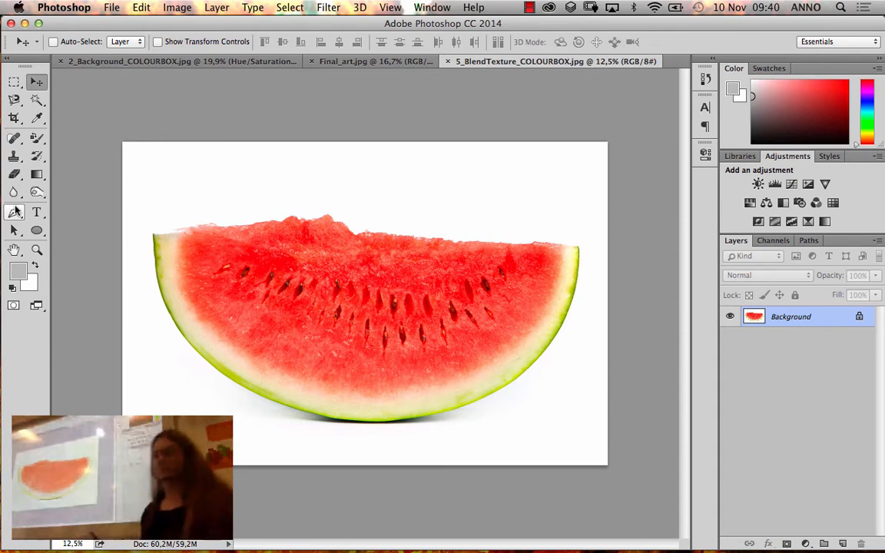
click(17, 212)
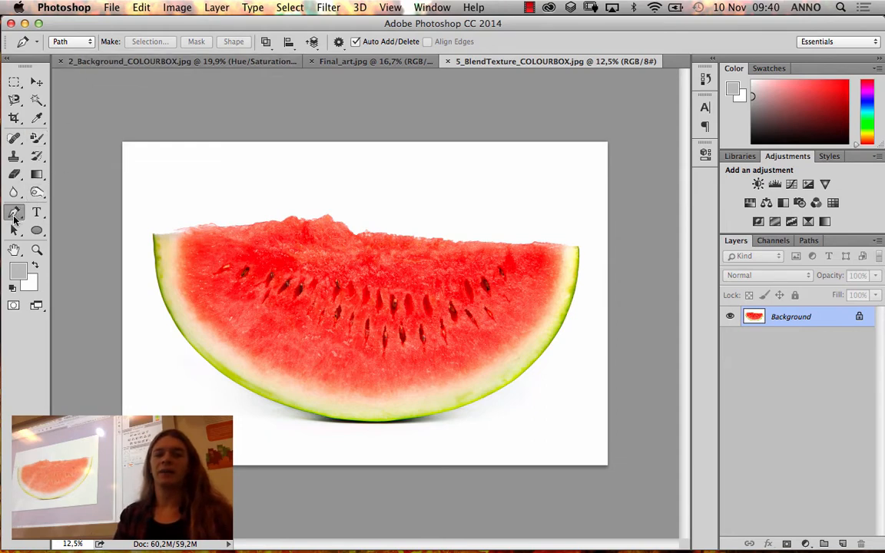
Step: Try the Pen tool's Shape mode, view its stroke colour options, and return the tool to Path mode
click(92, 43)
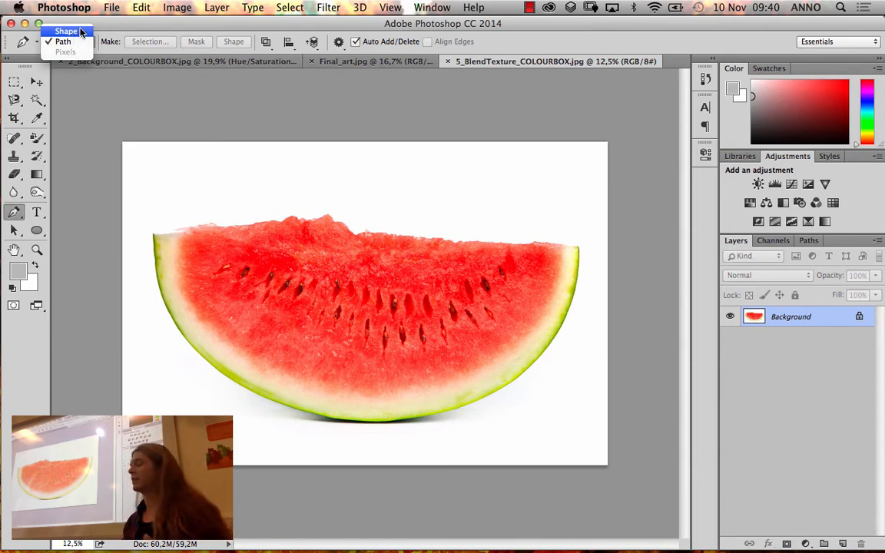
click(80, 31)
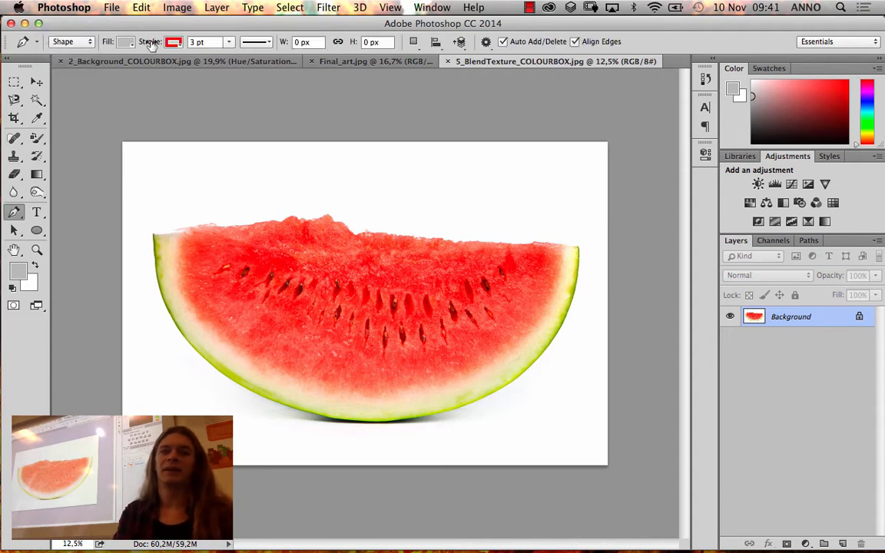
click(179, 43)
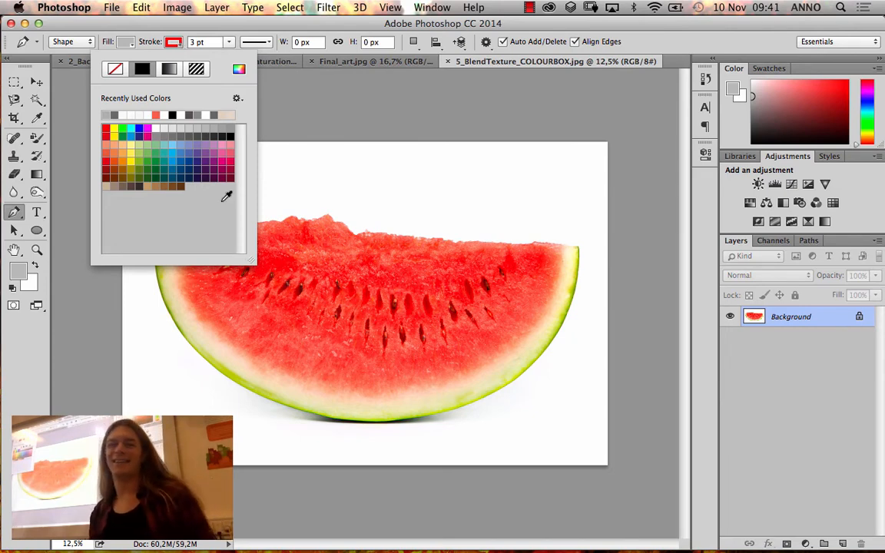
click(176, 43)
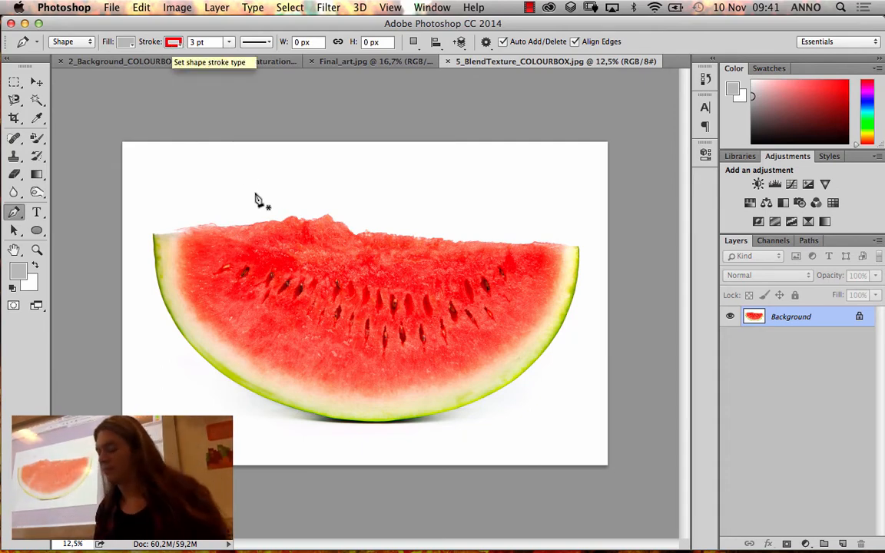
click(82, 41)
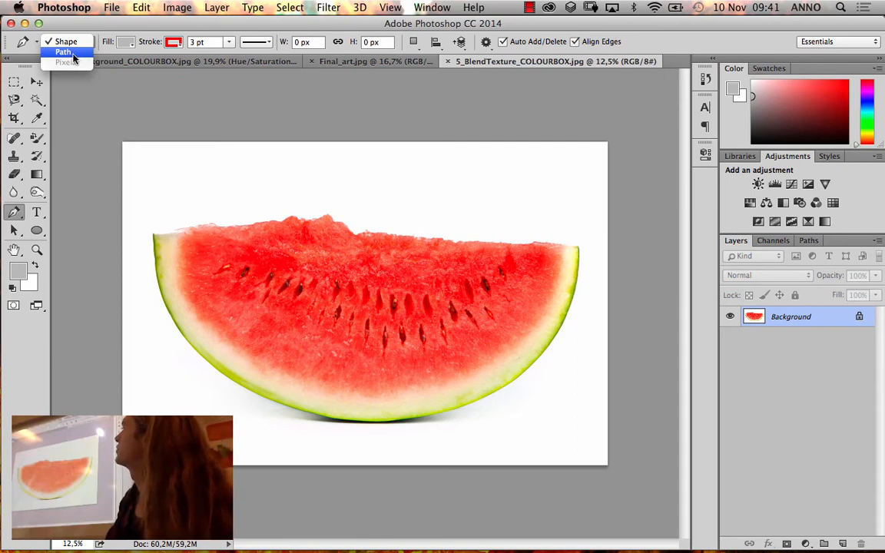
click(65, 52)
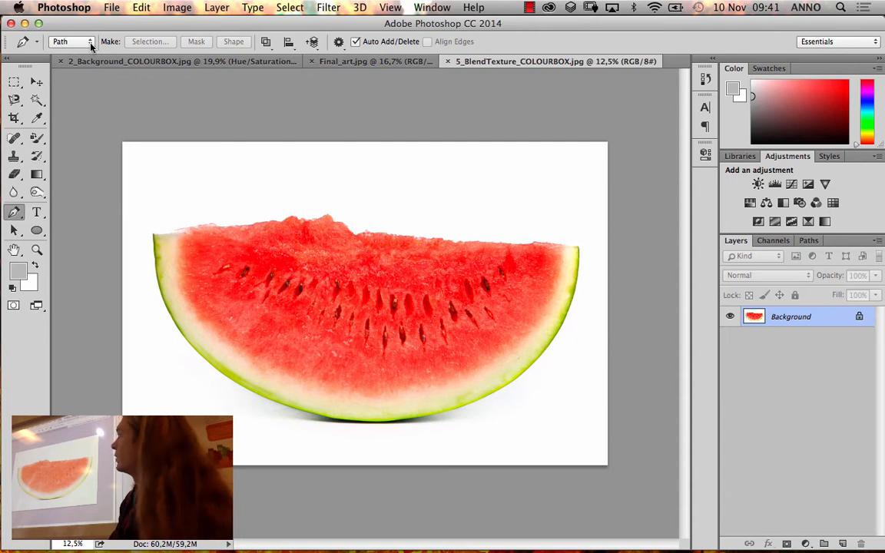
Step: Try tracing the watermelon's left rind edge with short Pen path segments at very close zoom
click(37, 250)
drag(118, 218, 235, 362)
drag(208, 115, 294, 247)
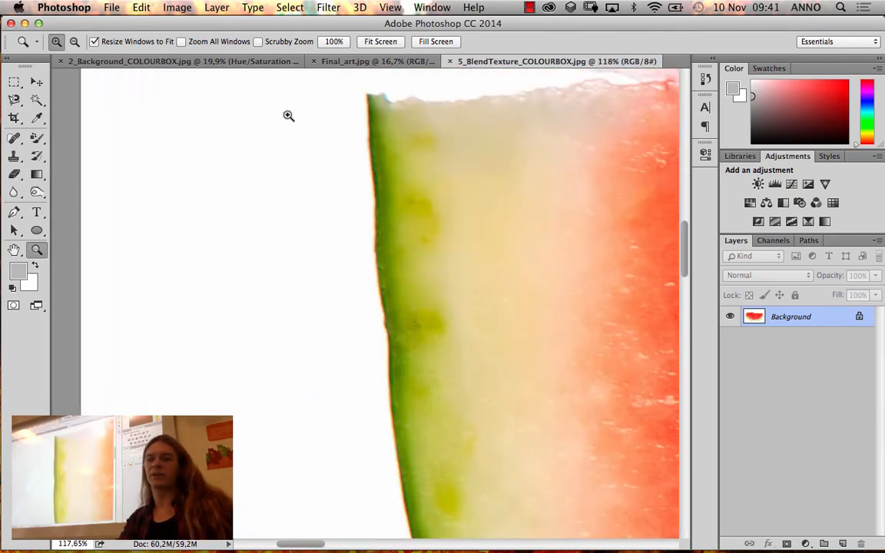
drag(288, 114, 429, 288)
drag(312, 184, 476, 365)
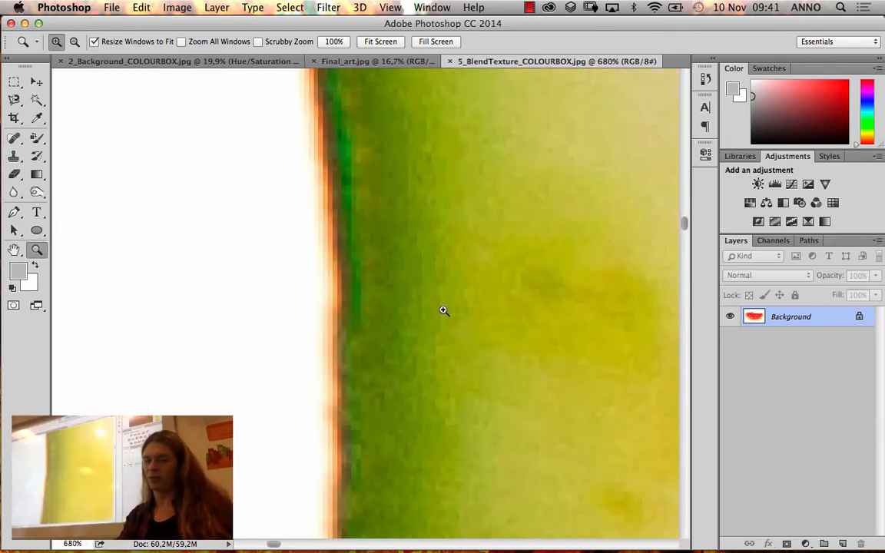
click(14, 212)
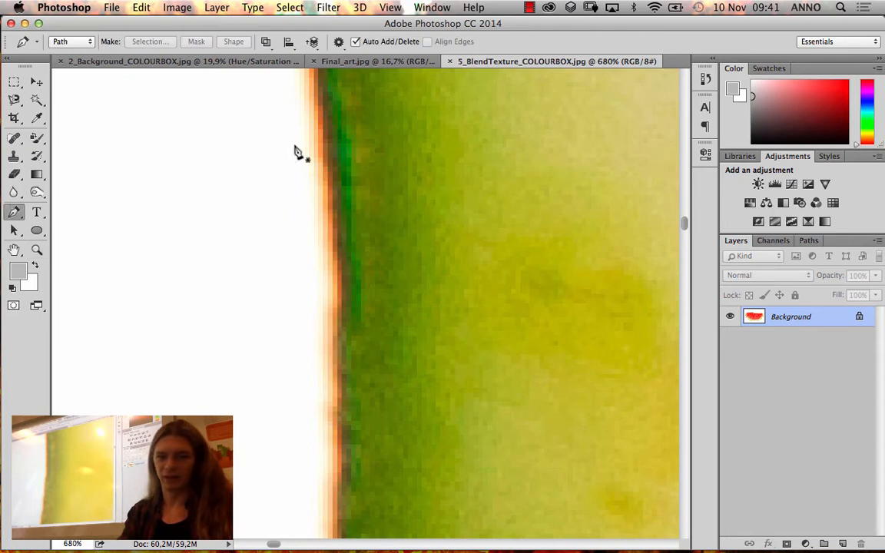
click(322, 132)
drag(341, 282, 340, 342)
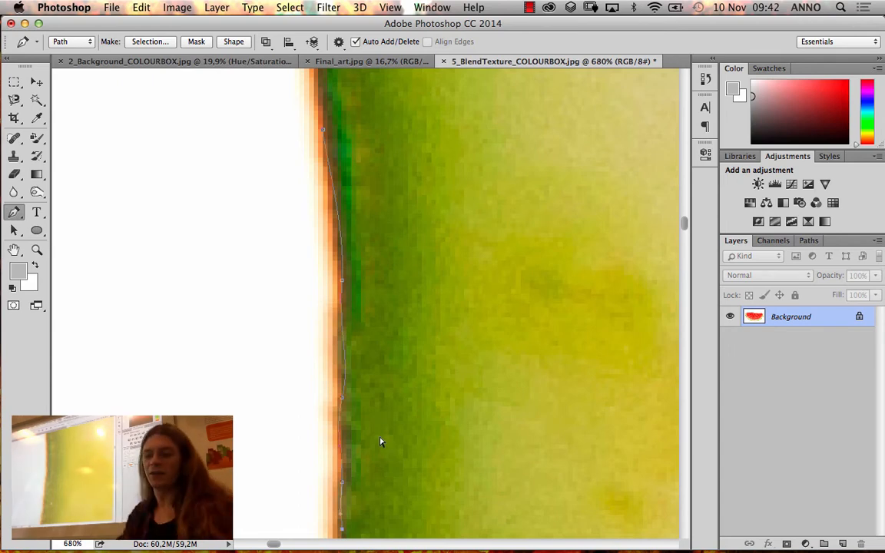
Step: Discard the short trial path along the left rind edge
key(super+minus)
key(super+minus)
key(super+minus)
key(super+minus)
key(super+minus)
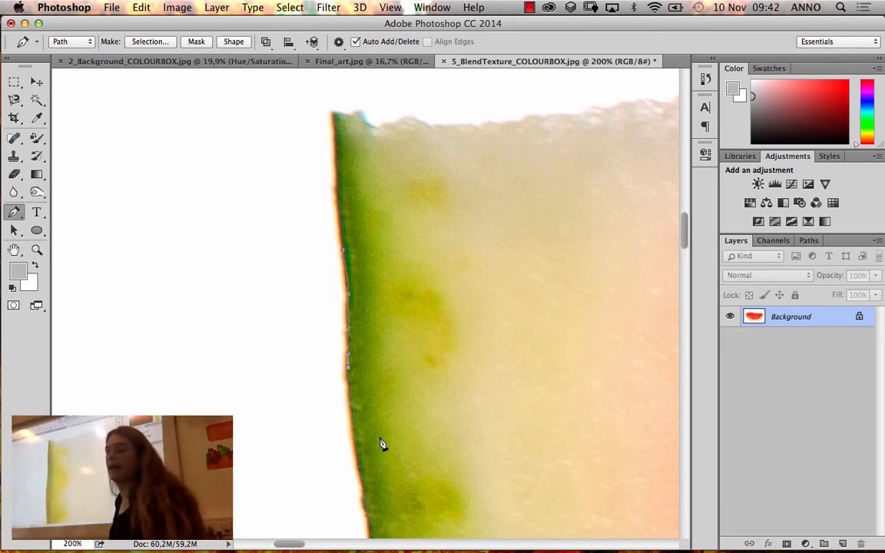
key(Escape)
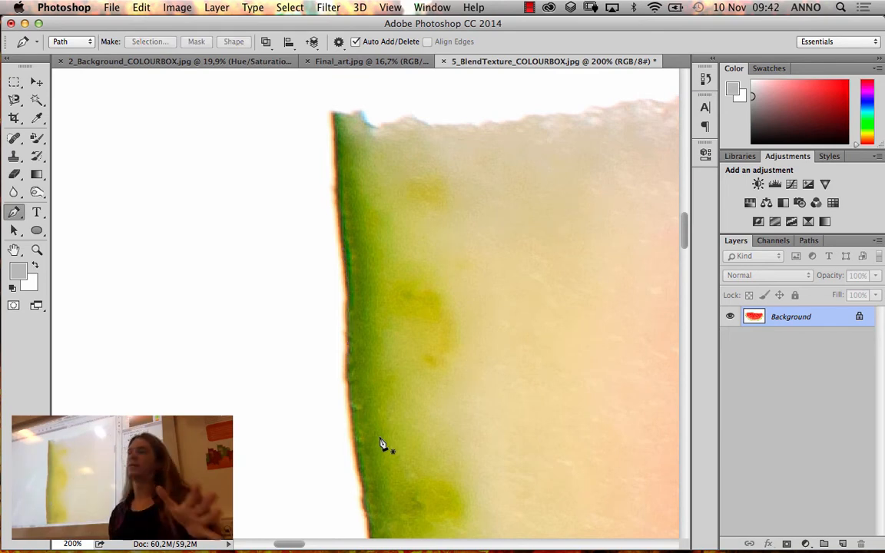
Step: Start a new Pen path at the upper-left tip of the watermelon rind
key(super+minus)
key(super+minus)
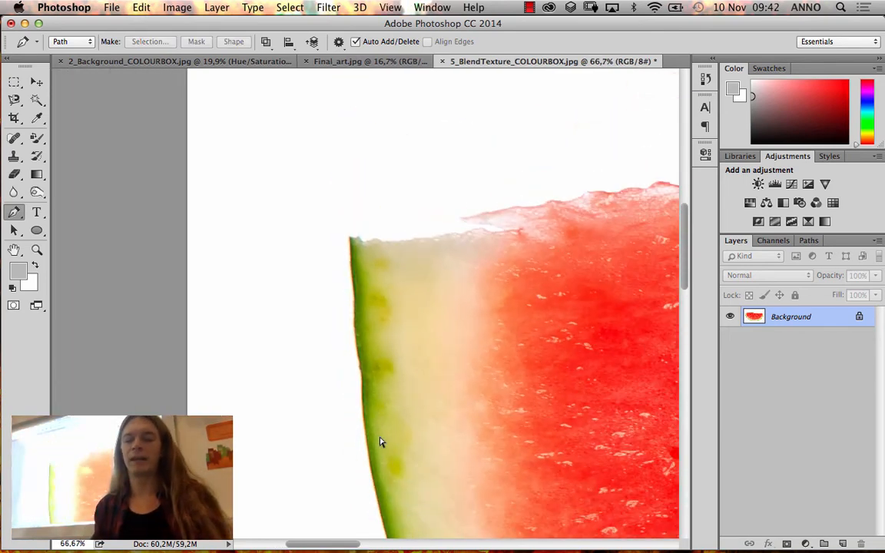
key(super+minus)
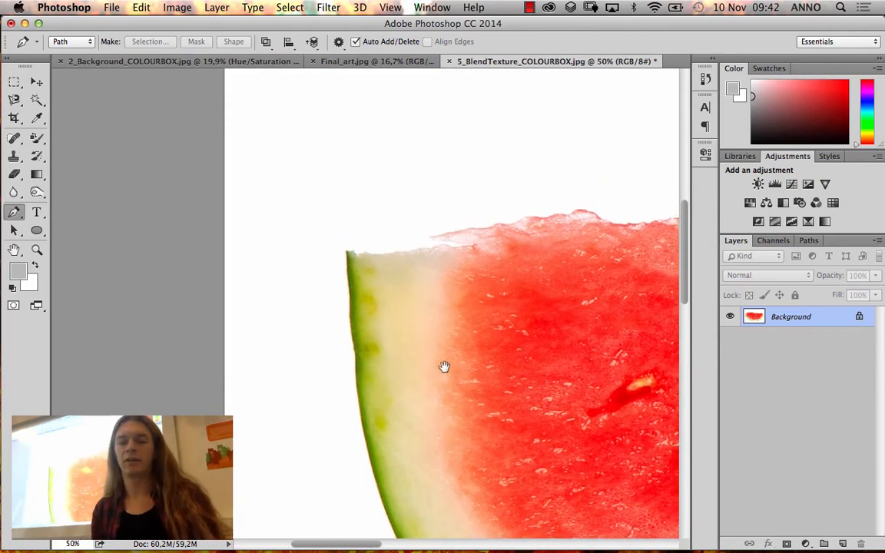
drag(445, 366, 373, 239)
key(super+minus)
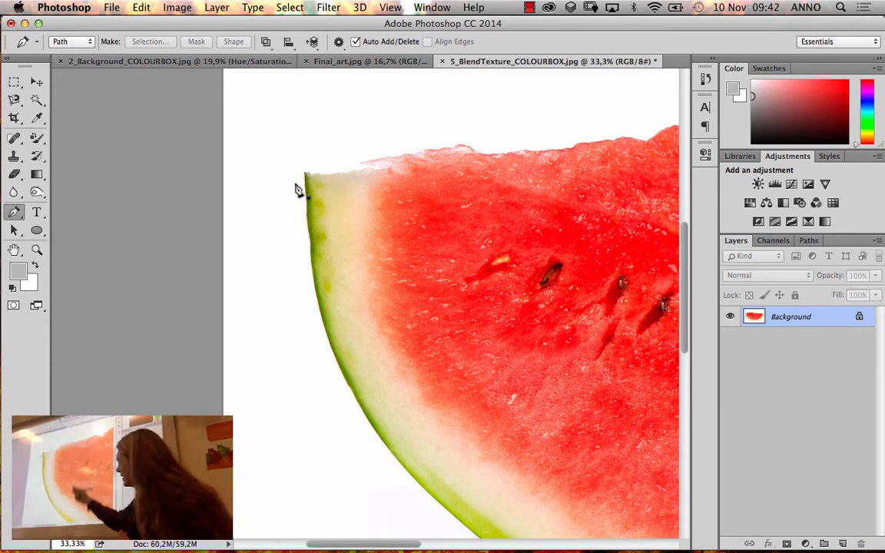
key(super+minus)
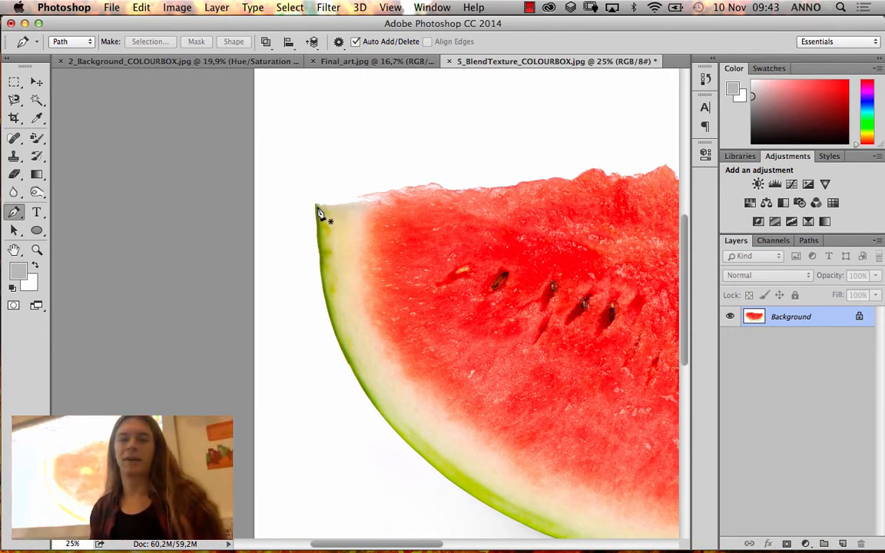
click(317, 207)
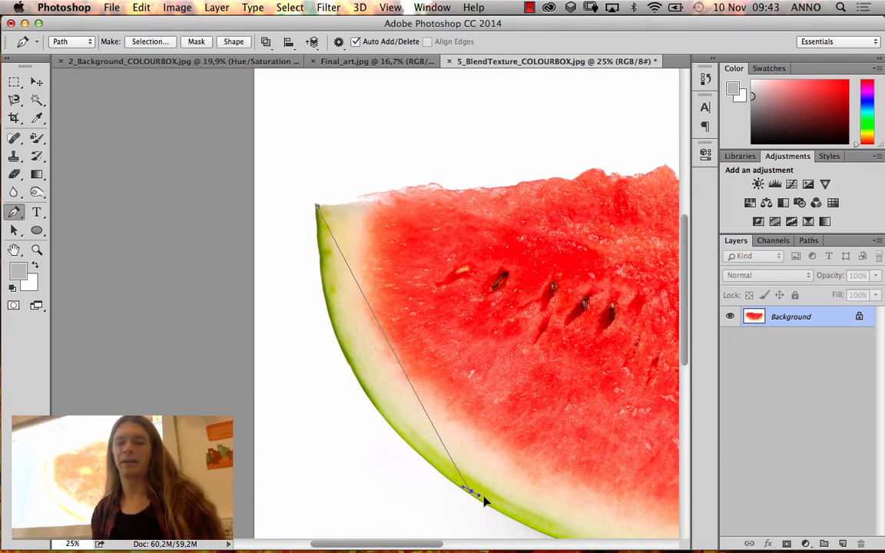
Step: Try a curved path segment from the rind's tip to its lower-left edge, and undo that anchor point
drag(470, 489, 532, 446)
key(super+z)
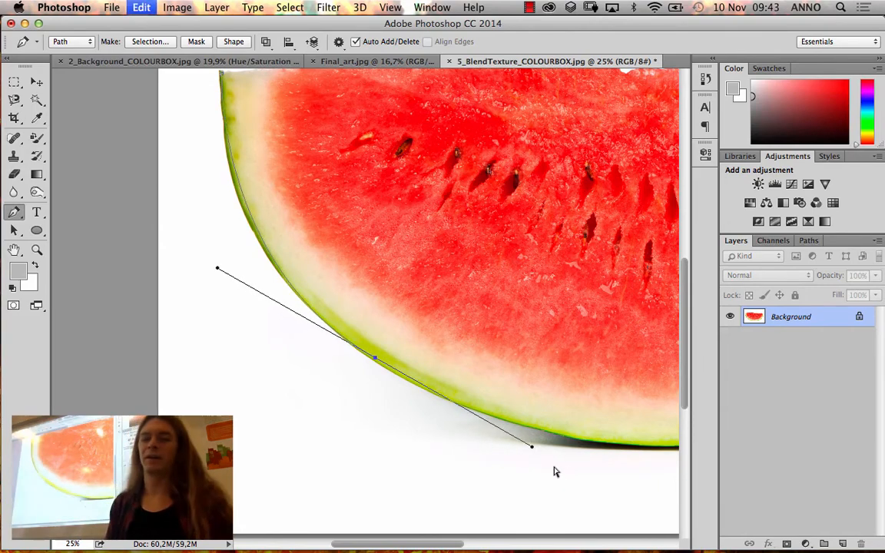
key(super+minus)
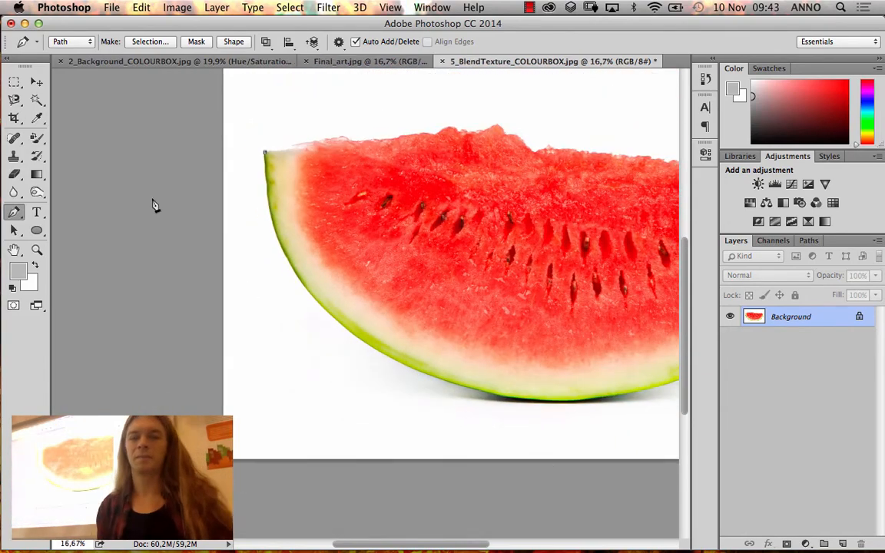
Step: Add a curved anchor point on the lower-left rind edge and move it so the segment follows the rind
drag(356, 332, 451, 411)
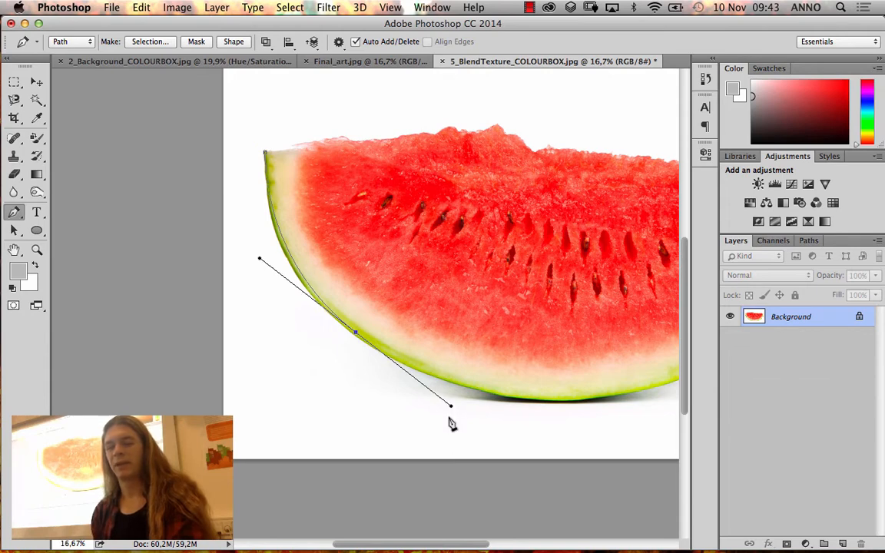
drag(474, 405, 475, 399)
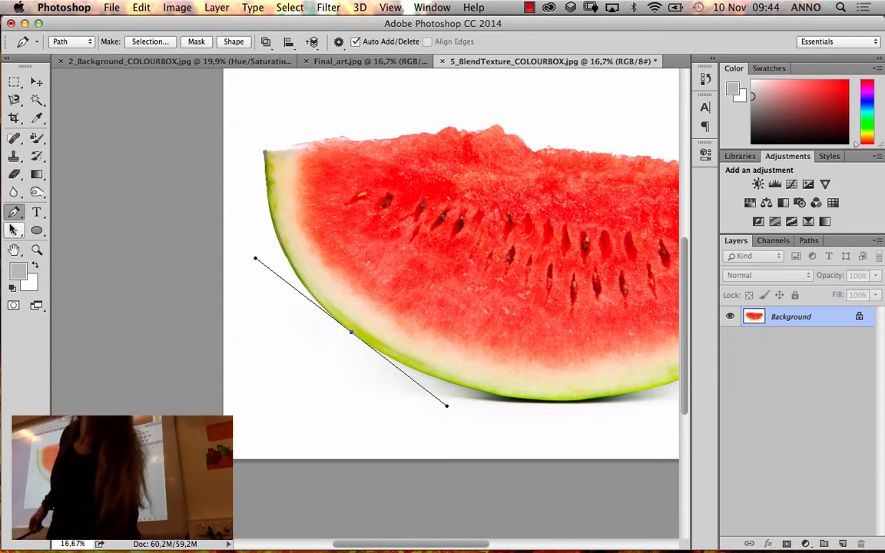
click(13, 213)
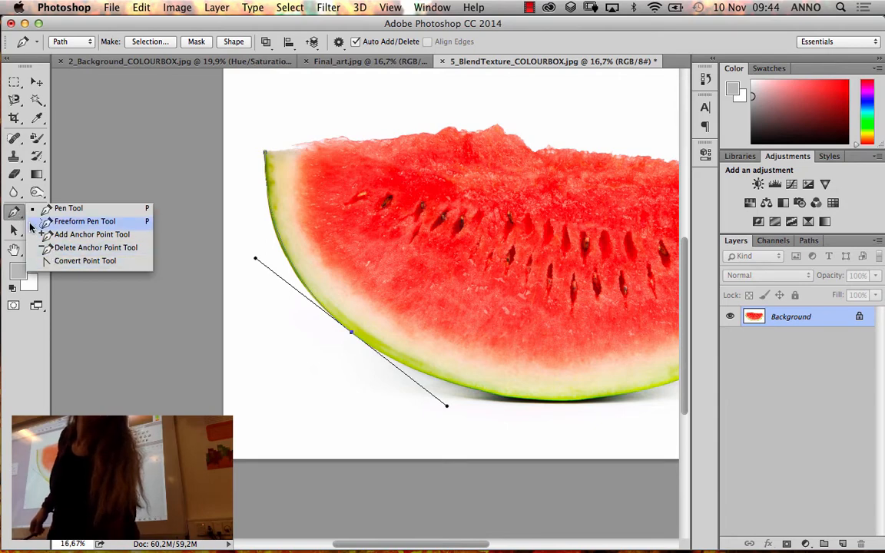
click(14, 214)
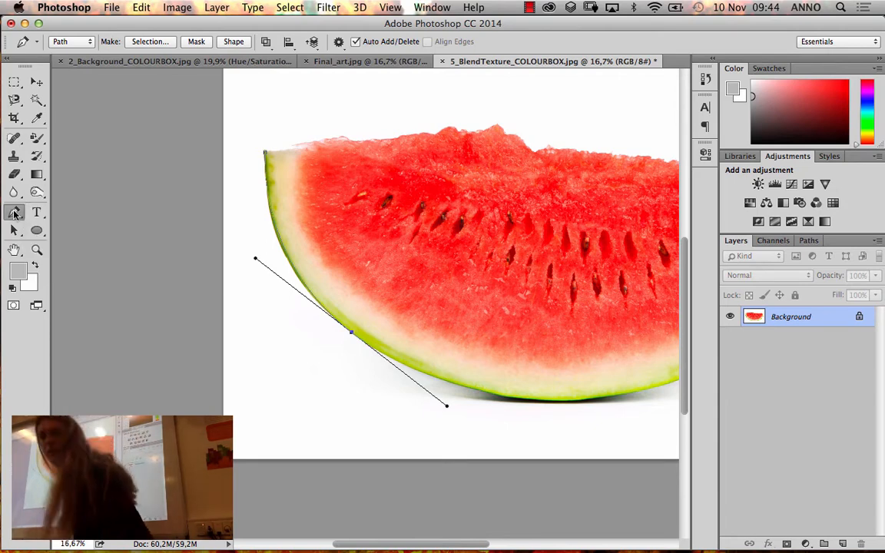
click(14, 214)
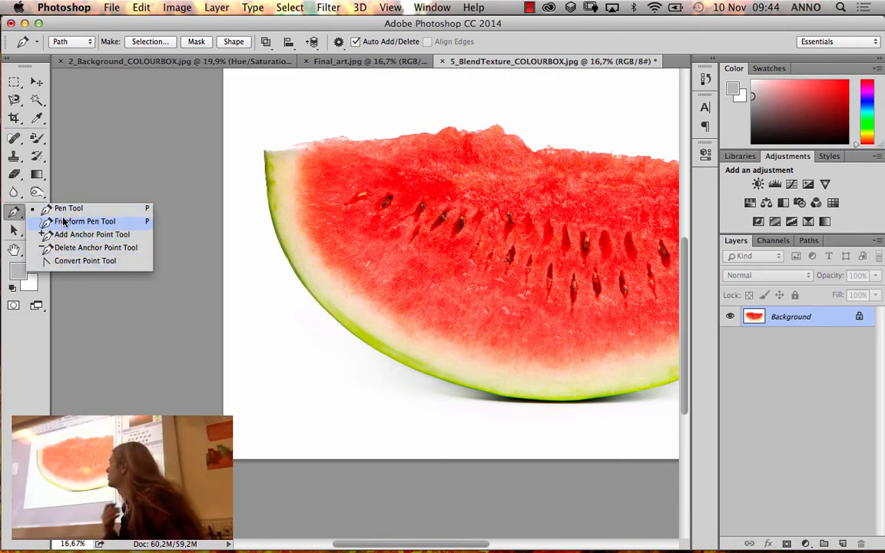
click(14, 212)
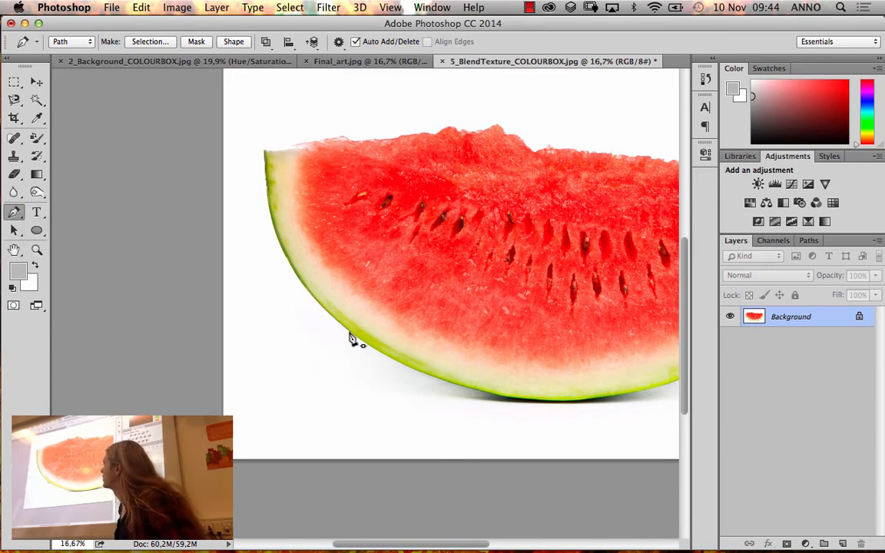
Step: Reselect the lower-left anchor point, fine-tune its incoming handle to fit the rind, and remove its outgoing handle
drag(352, 337, 447, 405)
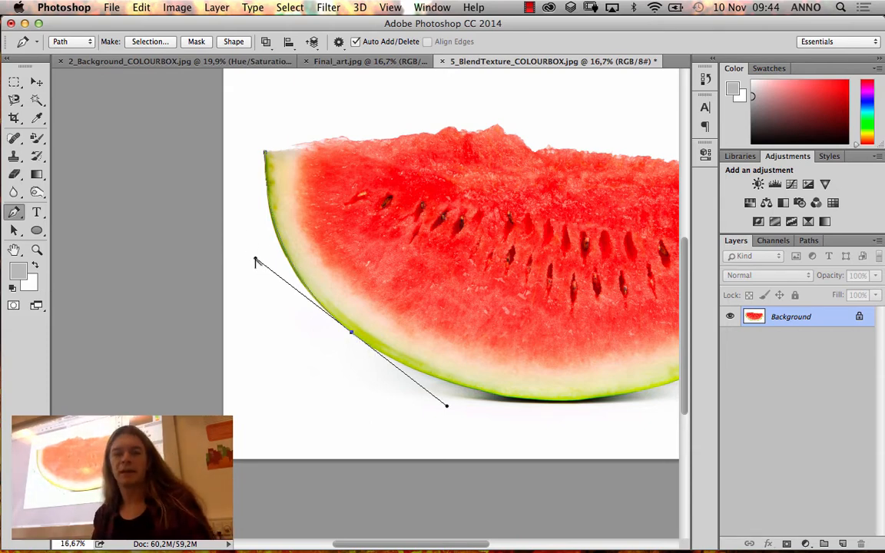
mouse_move(256, 262)
mouse_down()
mouse_move(257, 243)
mouse_move(286, 214)
mouse_move(346, 184)
mouse_move(428, 193)
mouse_move(237, 241)
mouse_move(286, 439)
mouse_move(141, 302)
mouse_move(271, 269)
mouse_move(259, 265)
mouse_up()
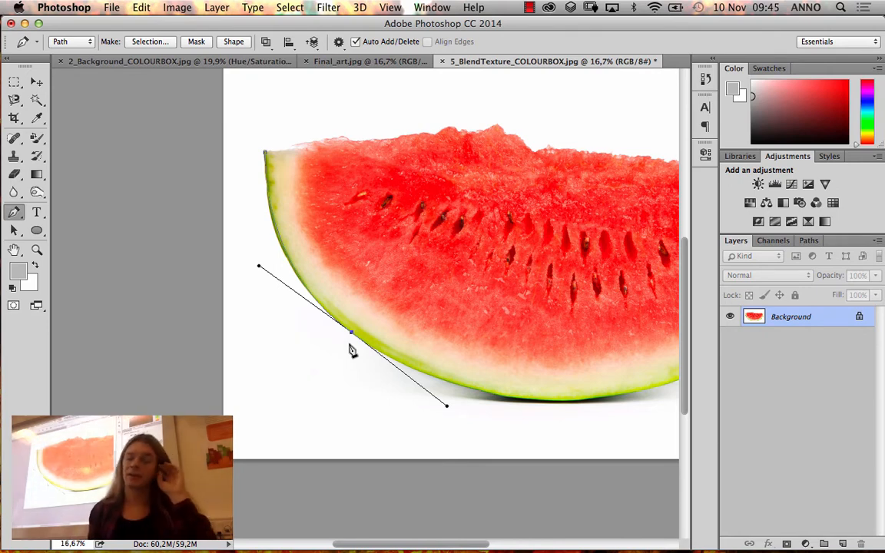
drag(535, 398, 654, 416)
key(super+z)
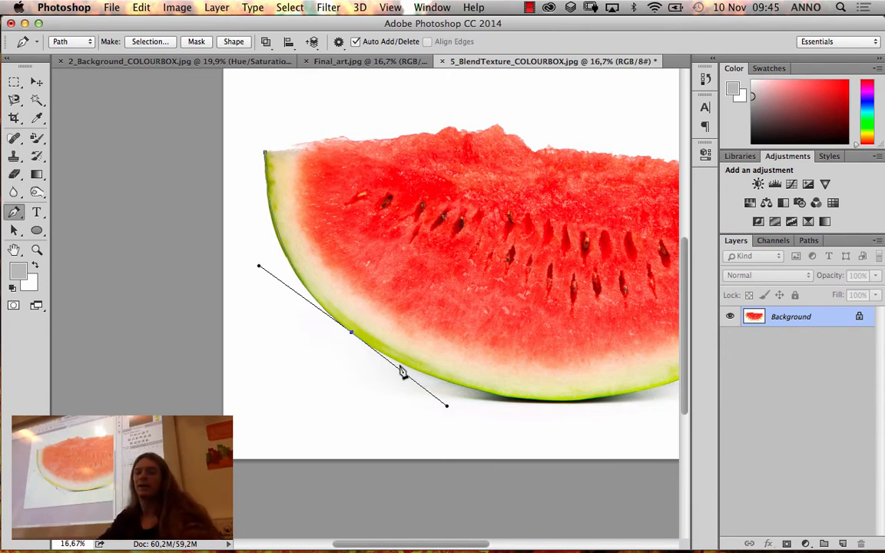
alt+click(352, 336)
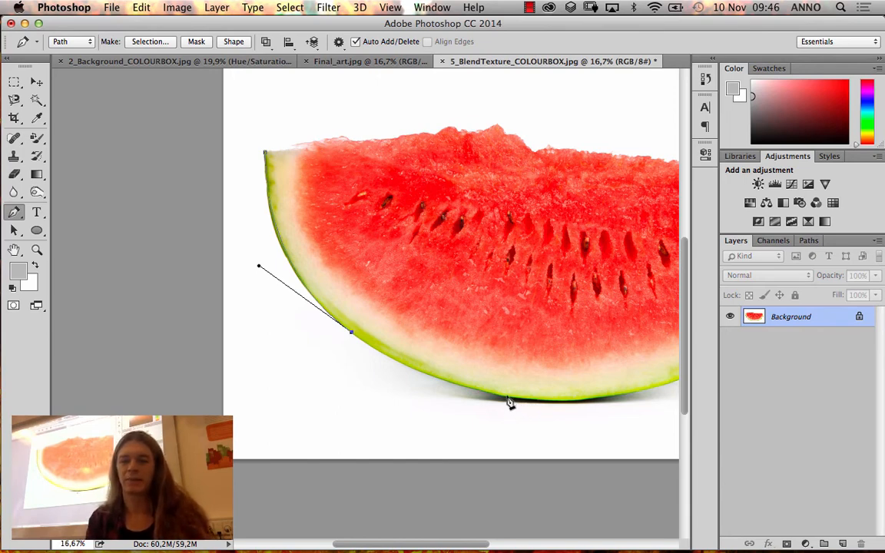
Step: Add a curved anchor point on the rind's underside left of centre and remove its outgoing handle
drag(507, 397, 611, 417)
drag(628, 384, 424, 346)
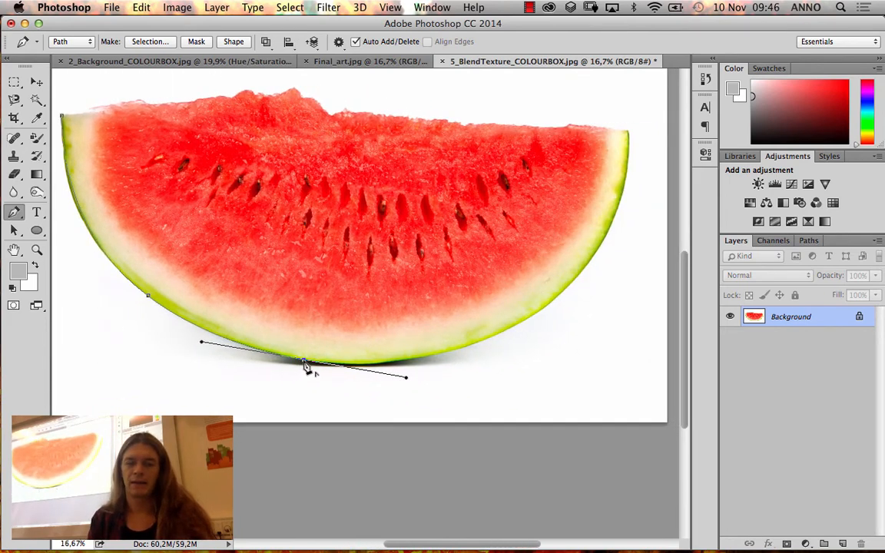
click(305, 365)
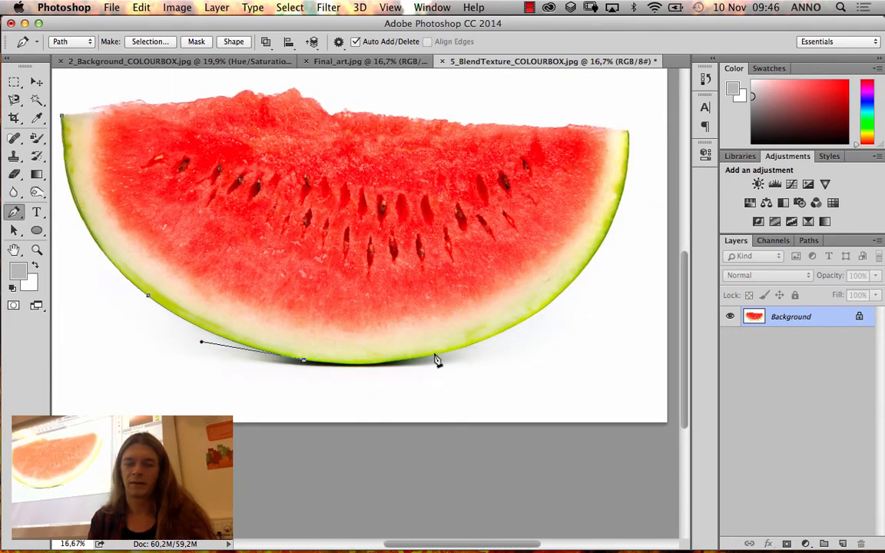
Step: Add a curved anchor point on the rind's underside right of centre and nudge it slightly to the right
drag(436, 352, 497, 340)
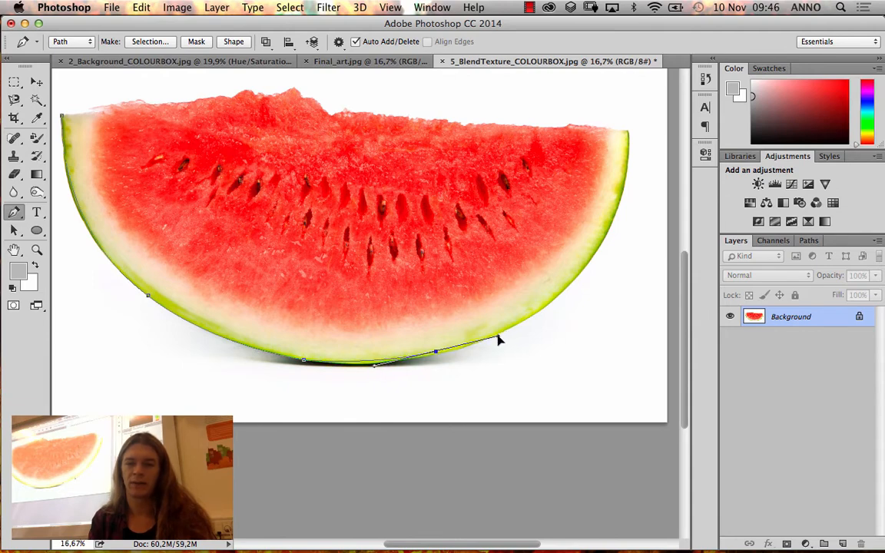
key(Right)
key(Right)
key(Right)
key(Right)
key(Right)
key(Right)
key(Right)
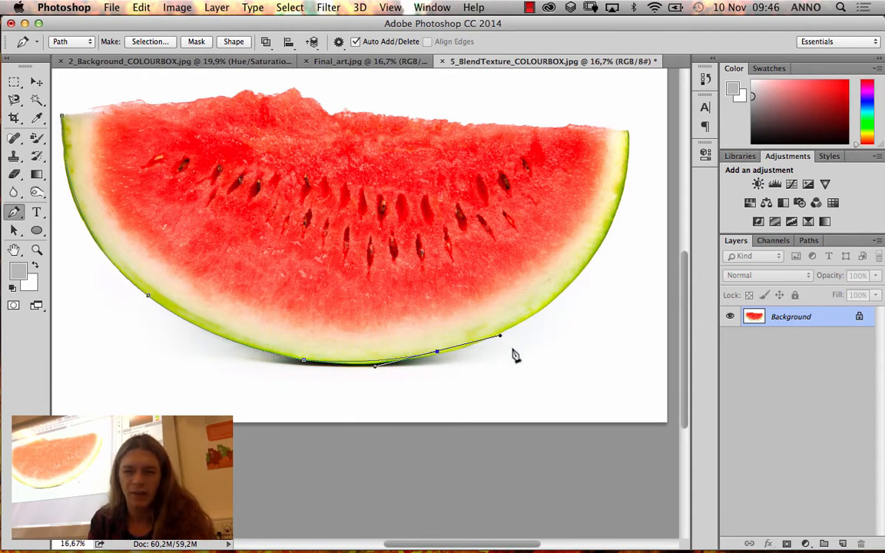
Step: Nudge the underside anchor point right of centre, fit its incoming handle to the rind, and remove its outgoing handle
key(Right)
key(Right)
key(Down)
key(Down)
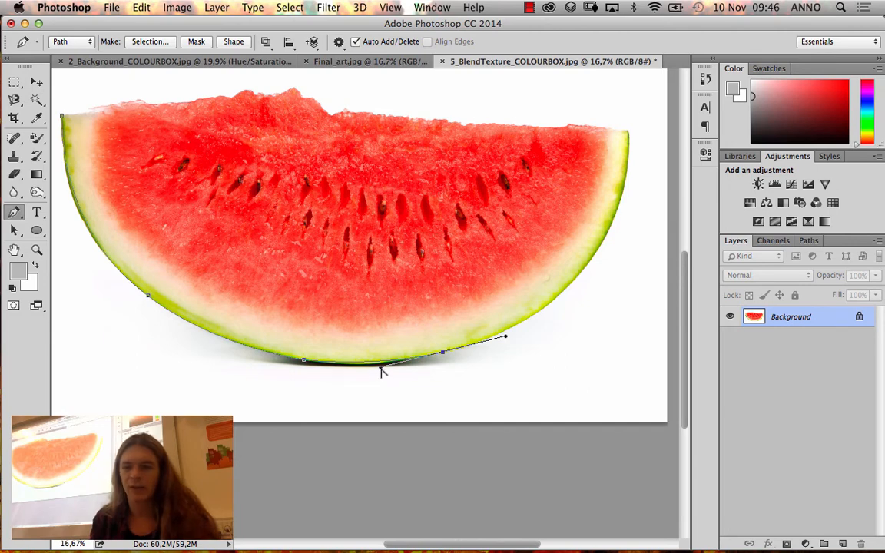
drag(379, 366, 382, 371)
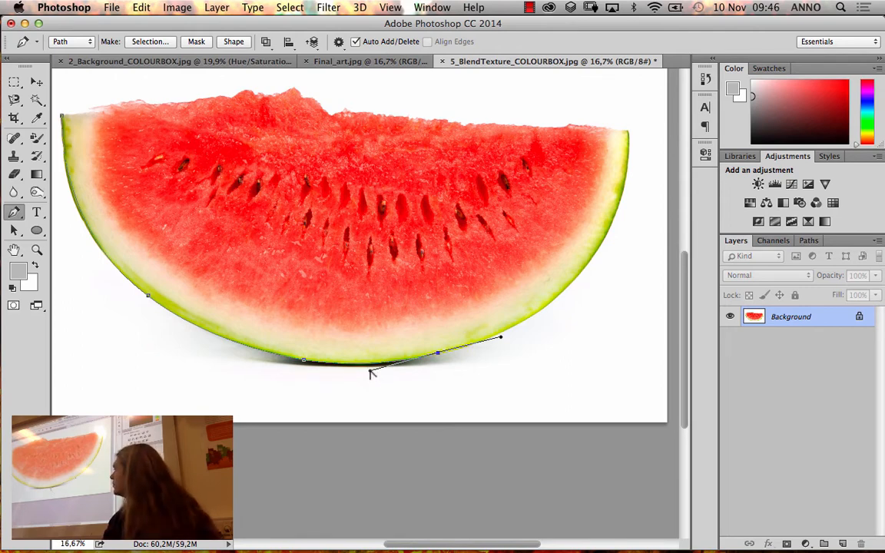
drag(372, 372, 375, 372)
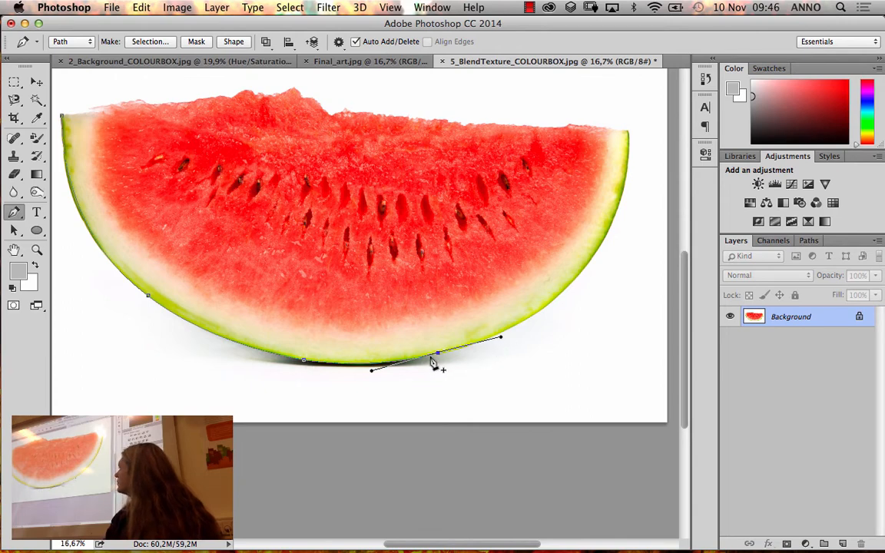
Step: Add curved anchor points on the lower-right rind and at the rind's upper-right tip, and remove the tip point's outgoing handle
scroll(504, 310, right, 5)
scroll(504, 311, up, 2)
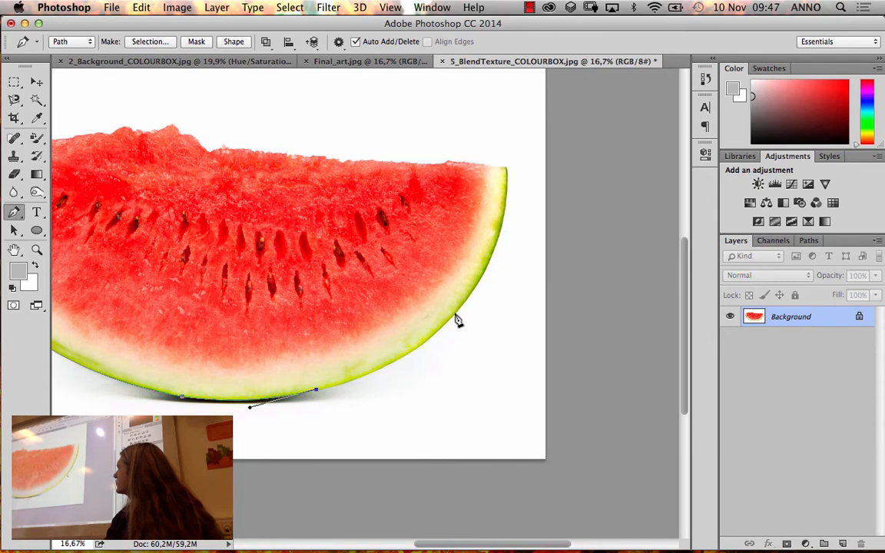
drag(457, 315, 501, 256)
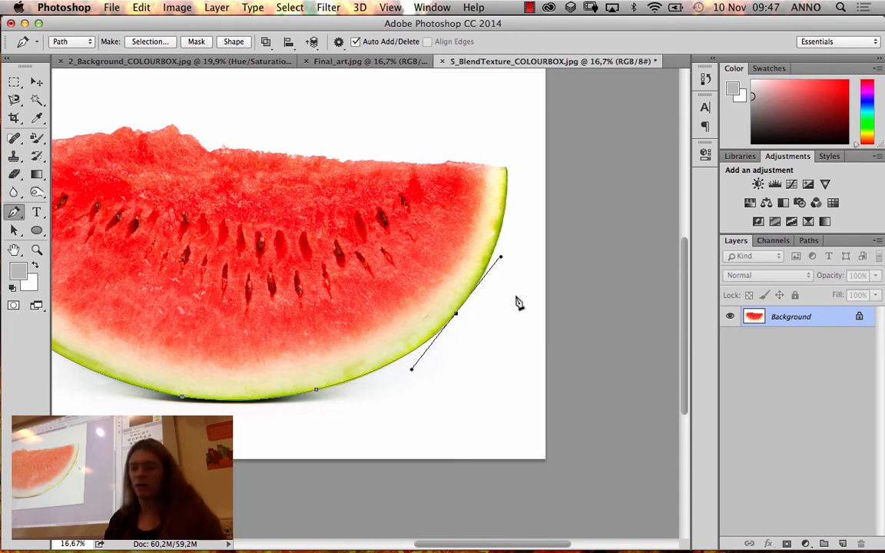
key(ctrl+z)
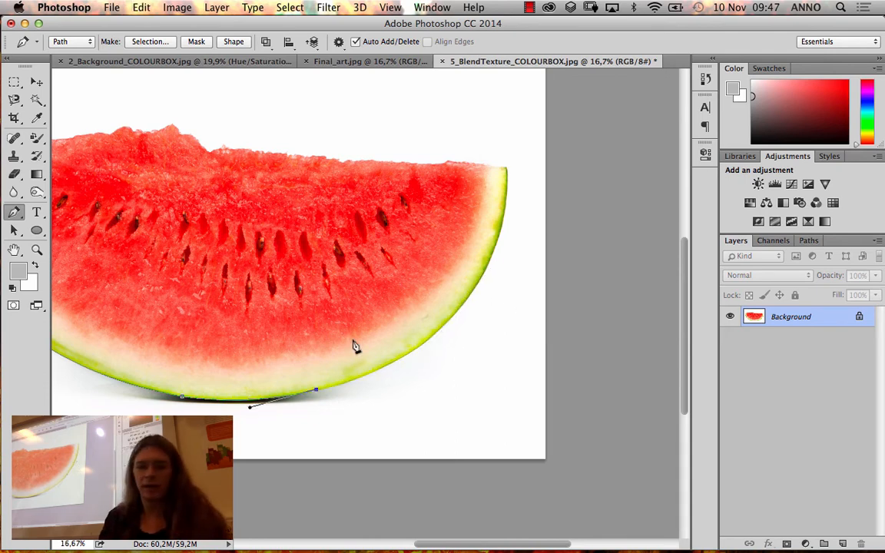
click(315, 391)
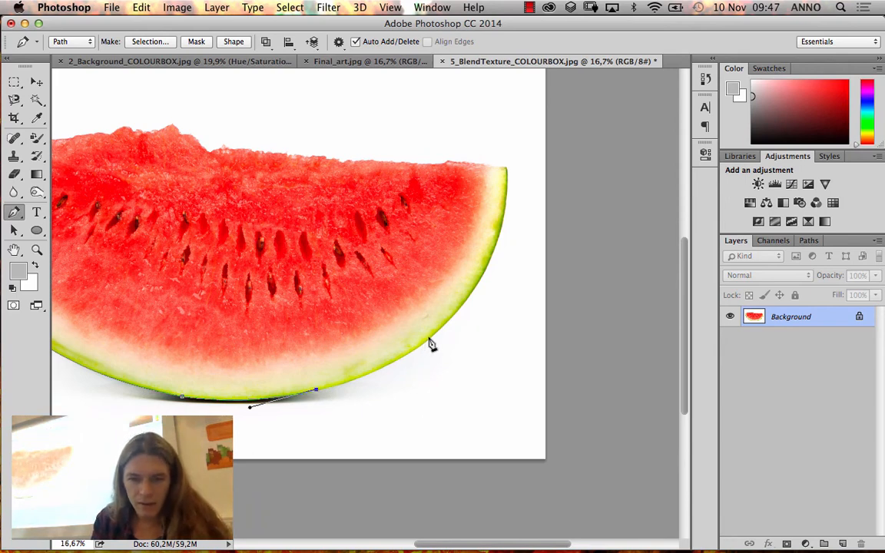
drag(435, 333, 487, 289)
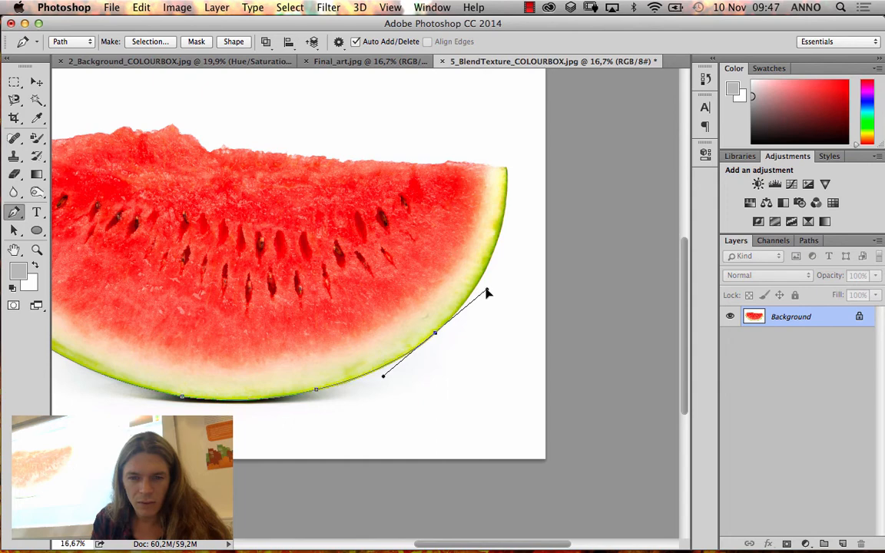
click(435, 334)
key(super+z)
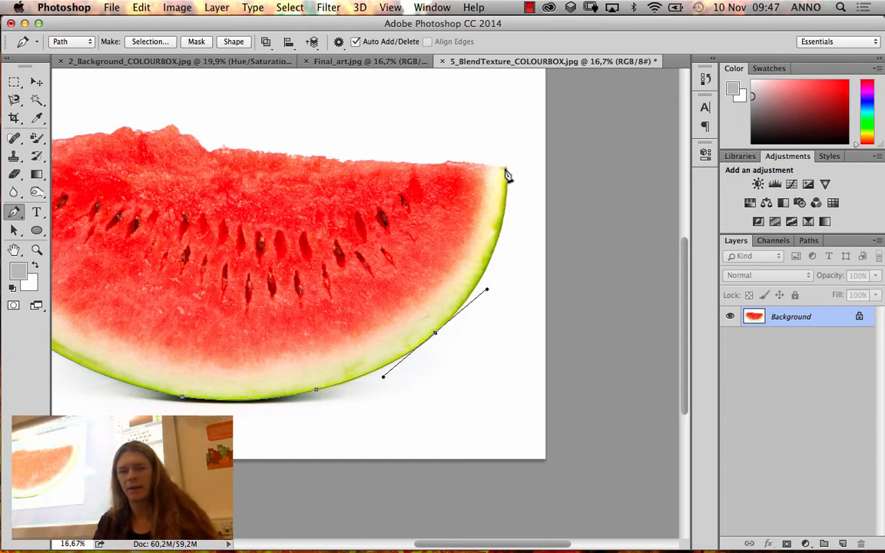
drag(505, 169, 498, 125)
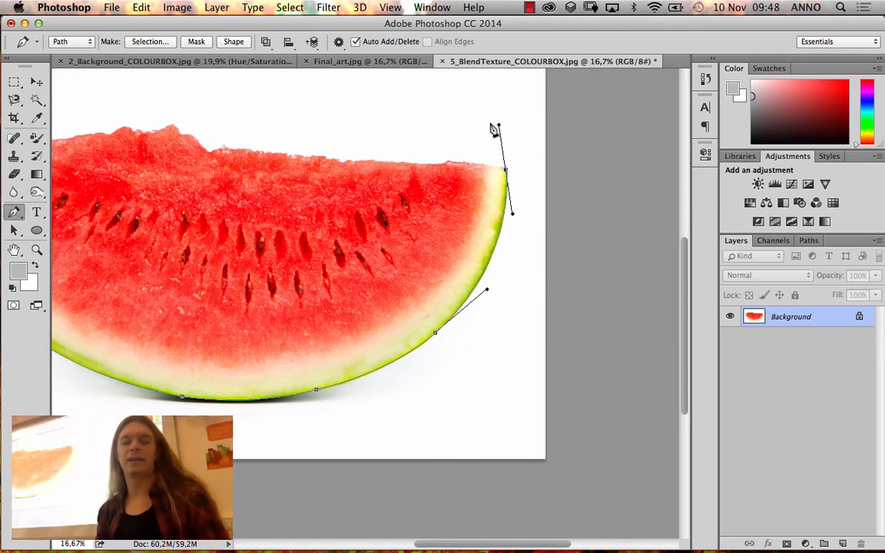
alt+click(507, 170)
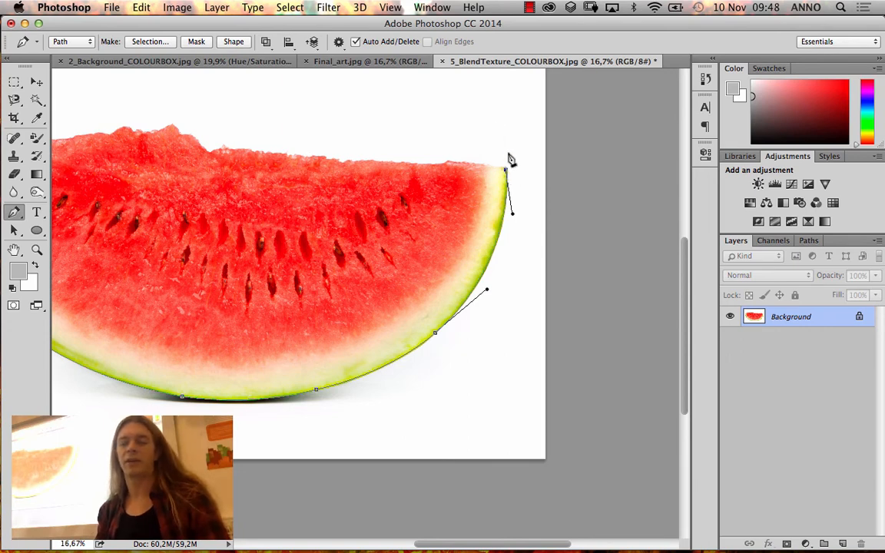
Step: Continue the path loosely around the outside of the canvas, beneath the watermelon and up its left side, and close it at the starting point
mouse_move(488, 125)
mouse_down()
mouse_move(540, 119)
mouse_move(577, 142)
mouse_up()
drag(590, 269, 588, 312)
drag(556, 439, 552, 448)
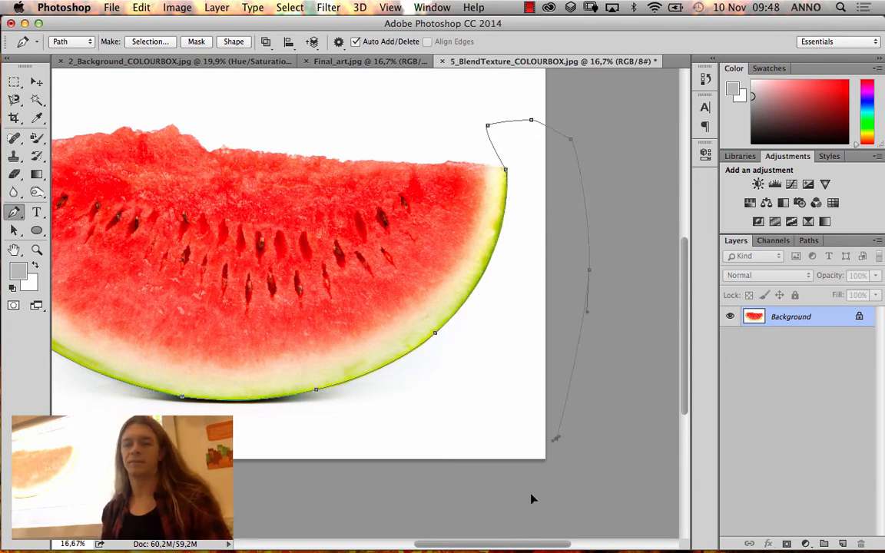
drag(532, 495, 514, 506)
drag(451, 515, 421, 507)
drag(351, 503, 304, 497)
scroll(385, 445, left, 10)
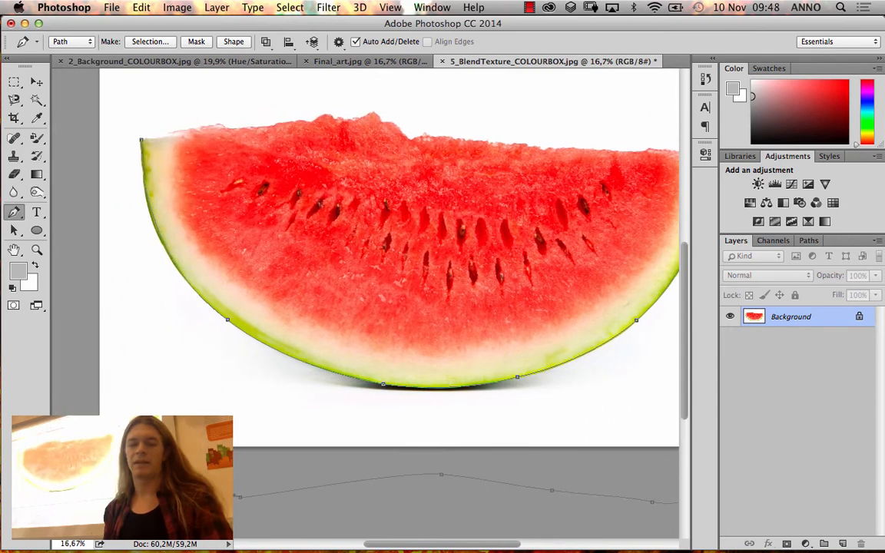
drag(162, 332, 273, 380)
click(111, 338)
click(102, 257)
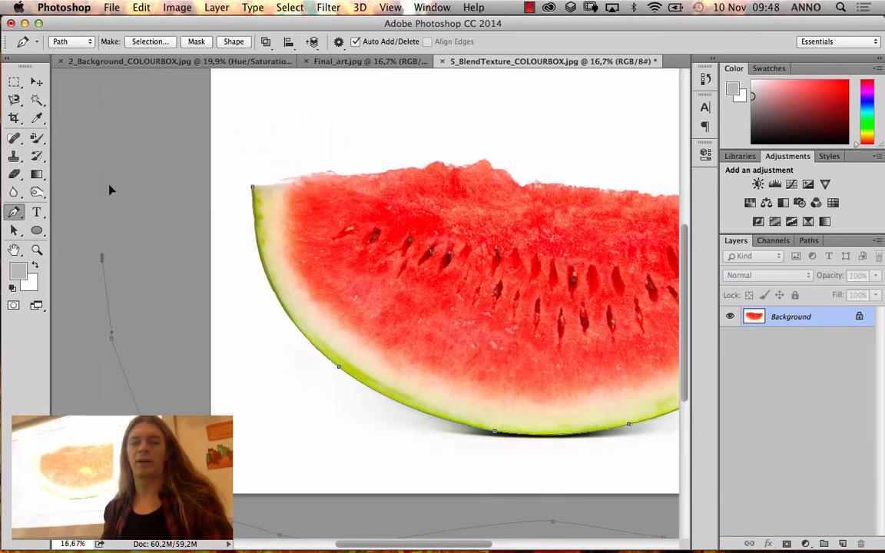
click(109, 192)
drag(140, 166, 147, 161)
click(180, 155)
click(253, 188)
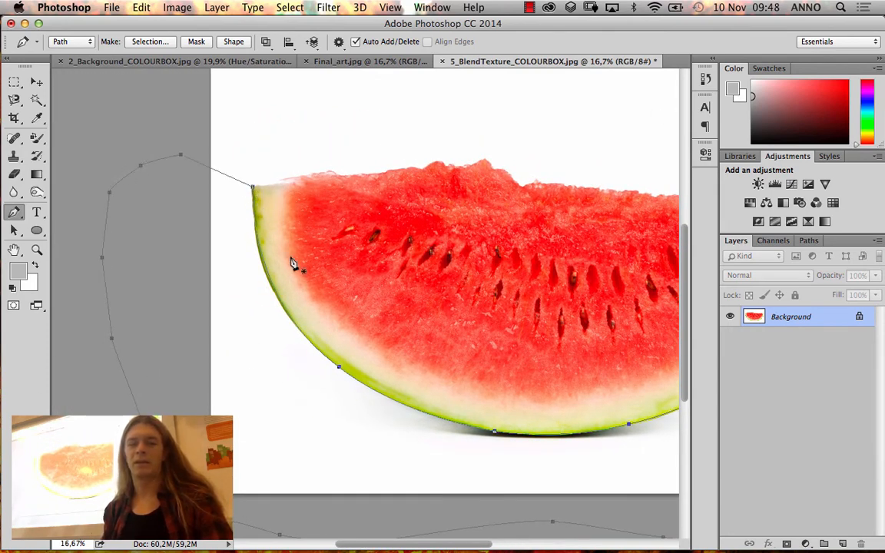
Step: Turn the closed work path into a new anti-aliased selection with a feather radius of 0 pixels and return to the layer list
key(super+minus)
key(super+minus)
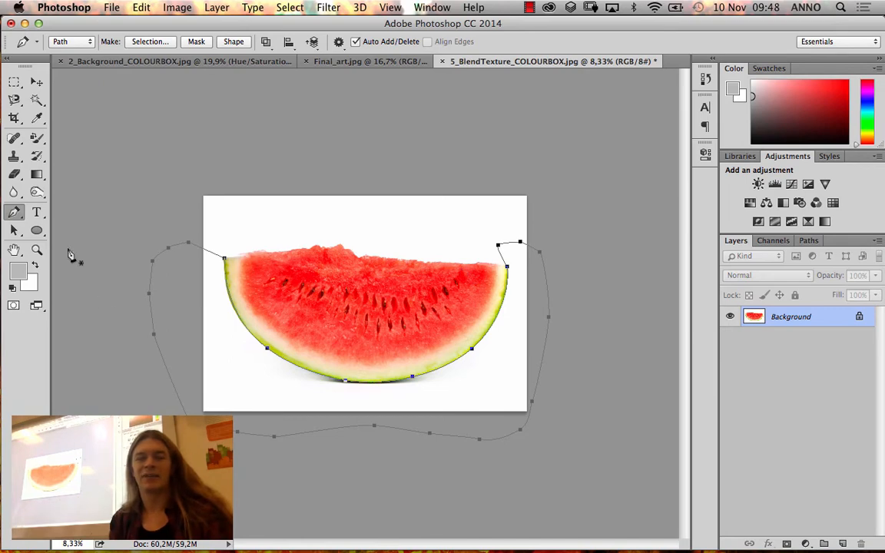
click(815, 241)
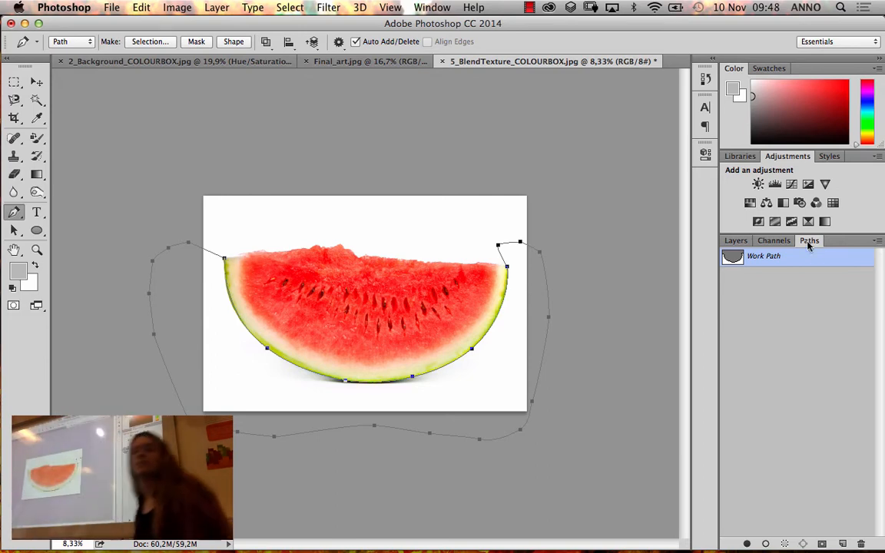
click(170, 43)
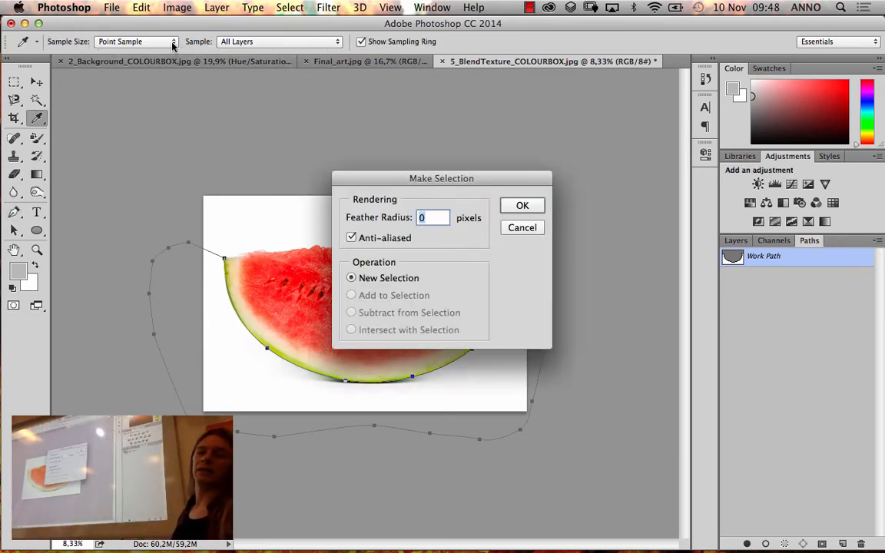
click(515, 208)
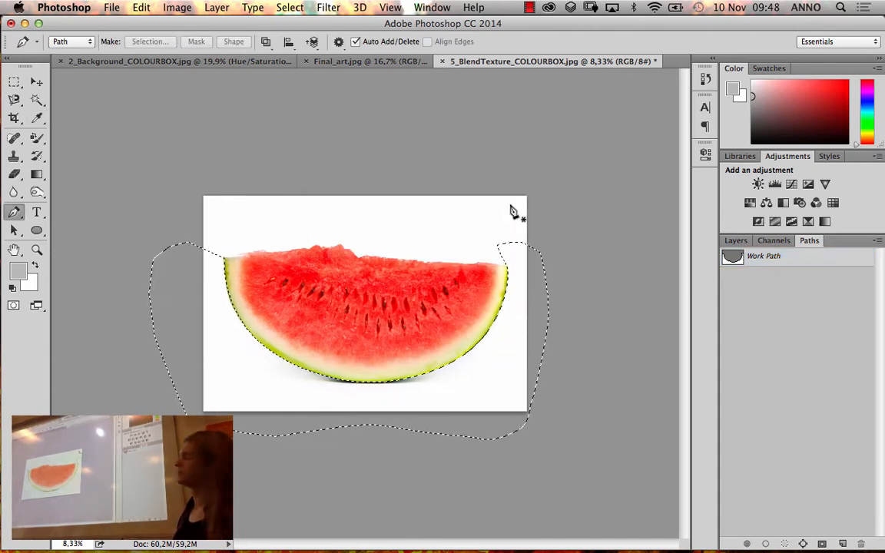
key(F7)
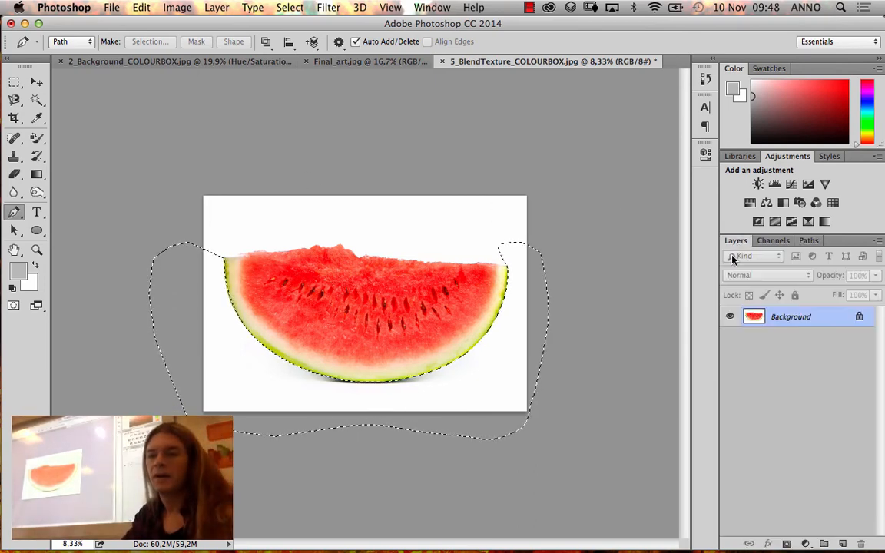
Step: Try unlocking the Background layer and deleting the selected area, and undo back to the closed path
click(860, 318)
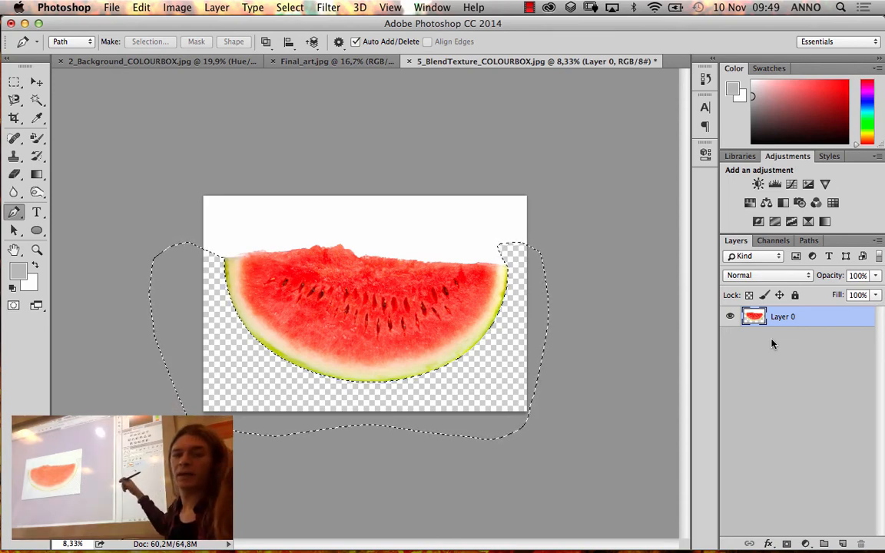
key(super+z)
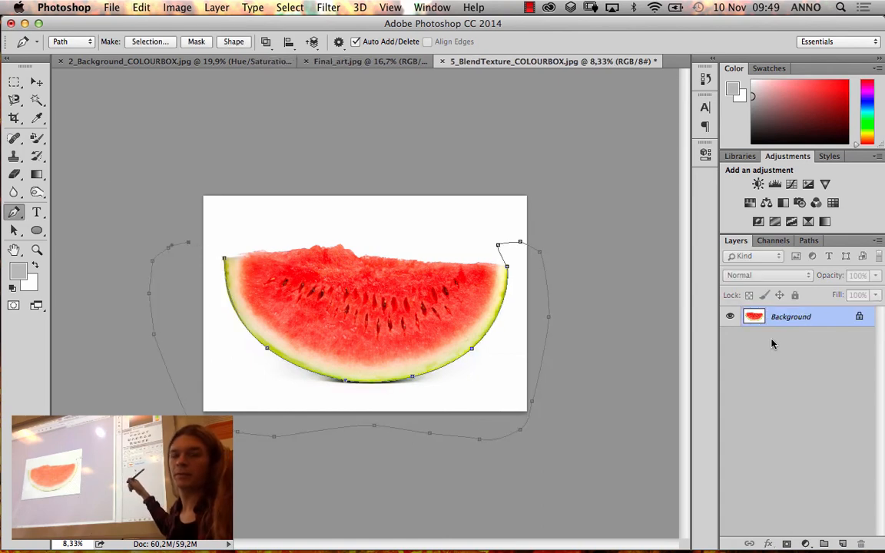
key(super+z)
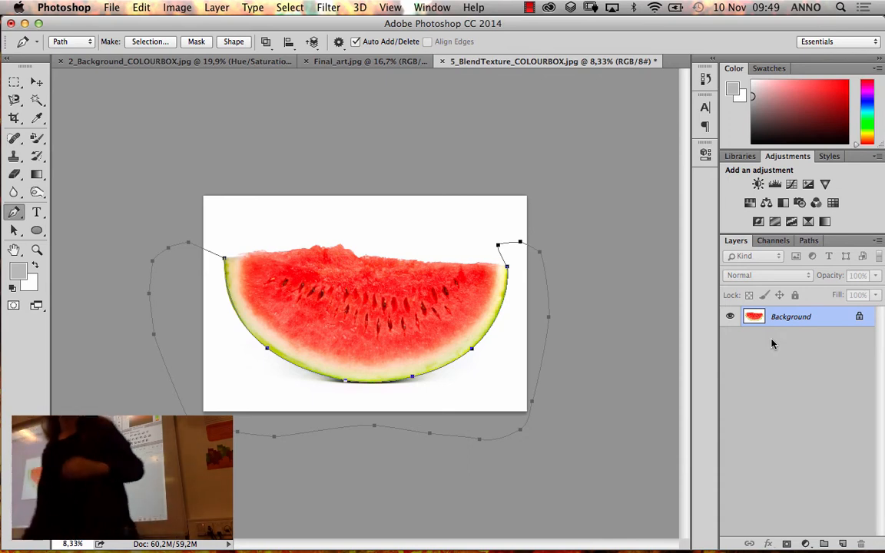
Step: Make a new selection from the work path around the rind and show the layer list
click(812, 241)
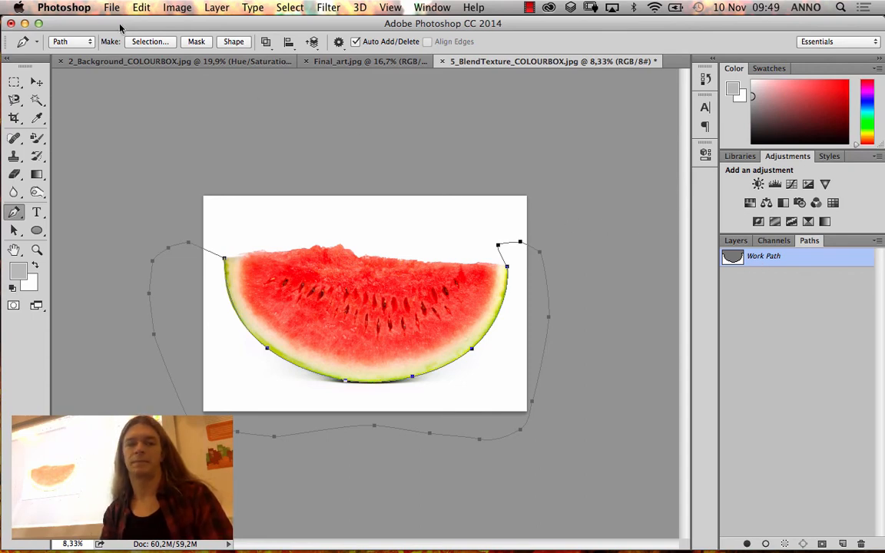
click(146, 42)
click(523, 205)
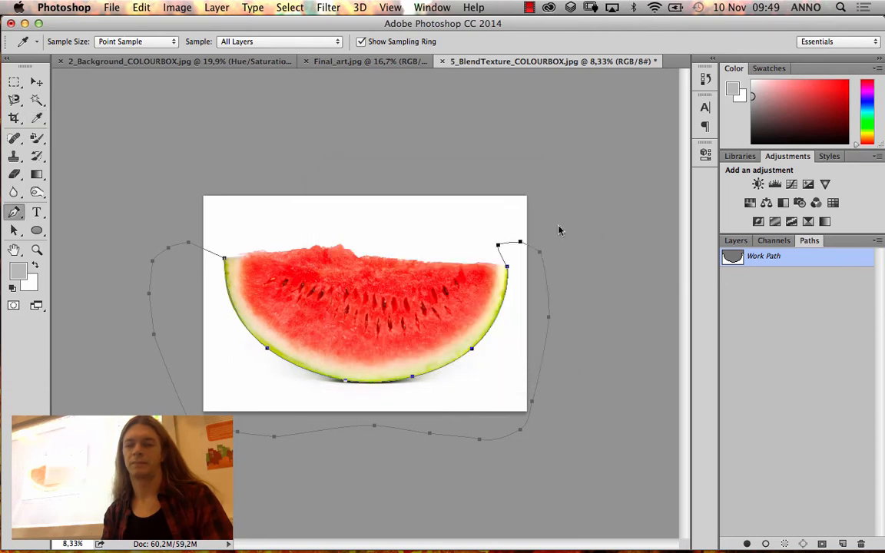
key(F7)
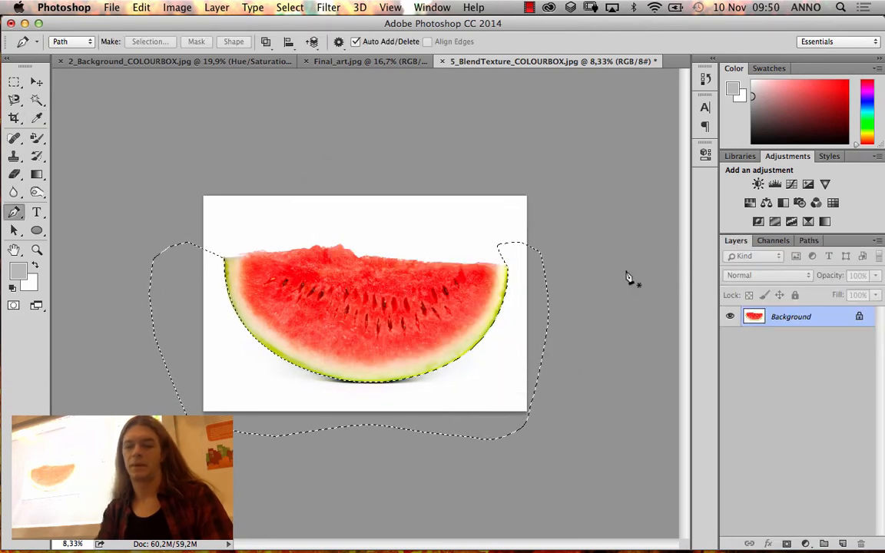
Step: Unlock the Background layer, delete the selected area outside the rind, and deselect
key(shift+BackSpace)
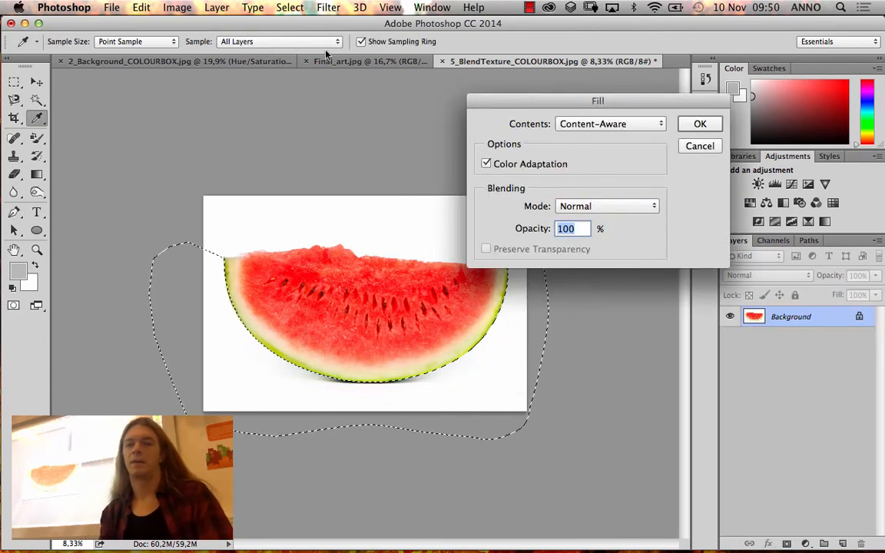
click(696, 146)
click(859, 316)
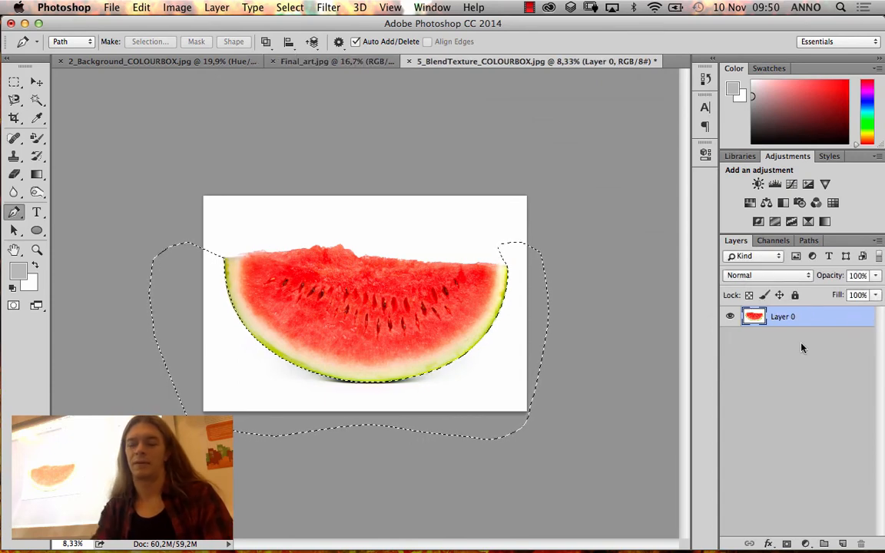
key(Delete)
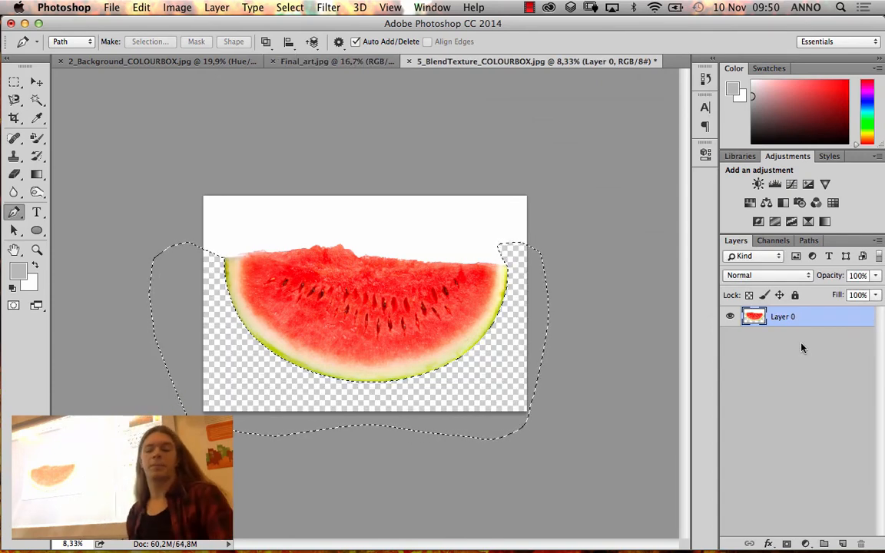
key(super+d)
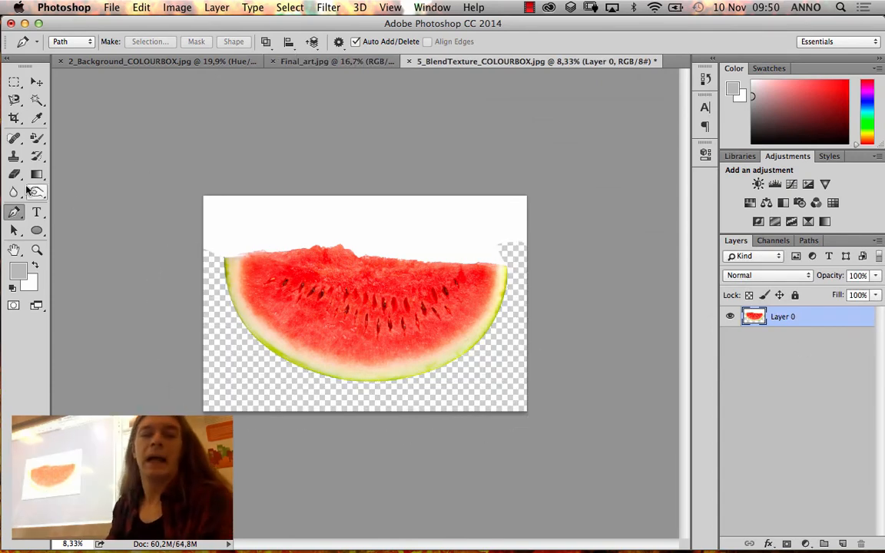
Step: Select the remaining white background above the watermelon with the Quick Selection tool
click(35, 101)
click(105, 95)
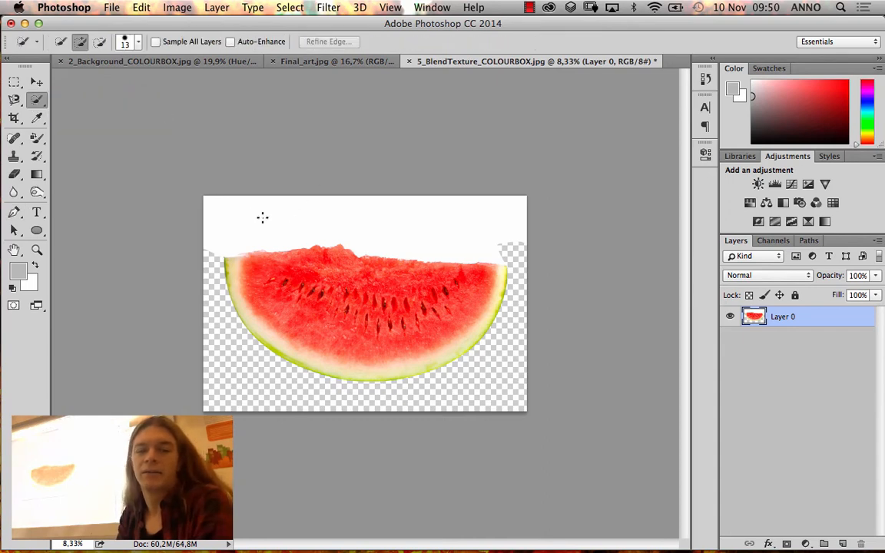
mouse_move(410, 213)
mouse_down()
mouse_move(509, 231)
mouse_move(504, 247)
mouse_up()
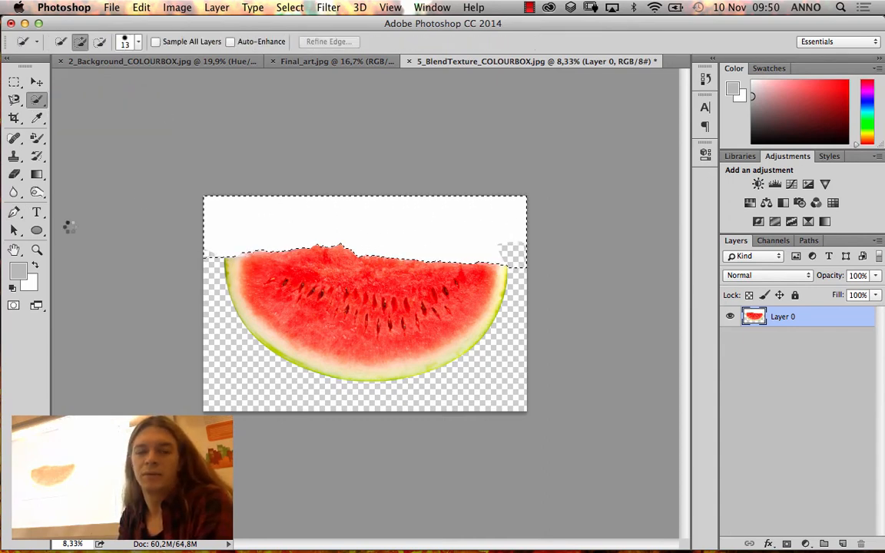
Step: Examine the selection edge up close along the watermelon's upper flesh from the left tip to the right tip
click(36, 249)
drag(184, 201, 361, 296)
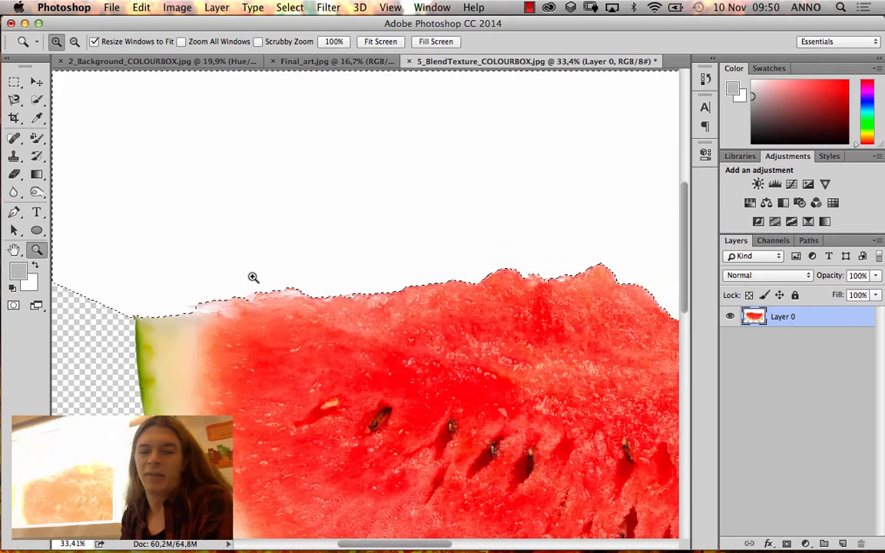
alt+click(540, 256)
drag(432, 251, 231, 223)
drag(552, 250, 471, 239)
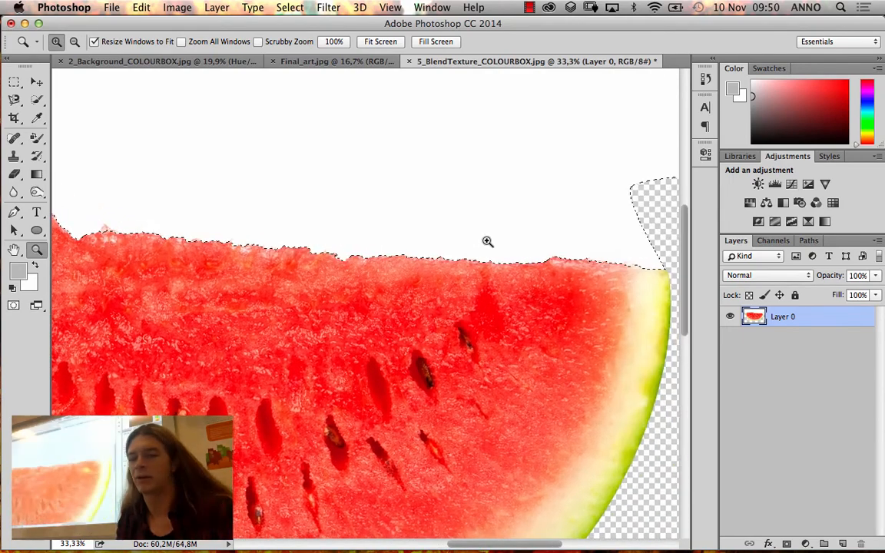
alt+click(486, 246)
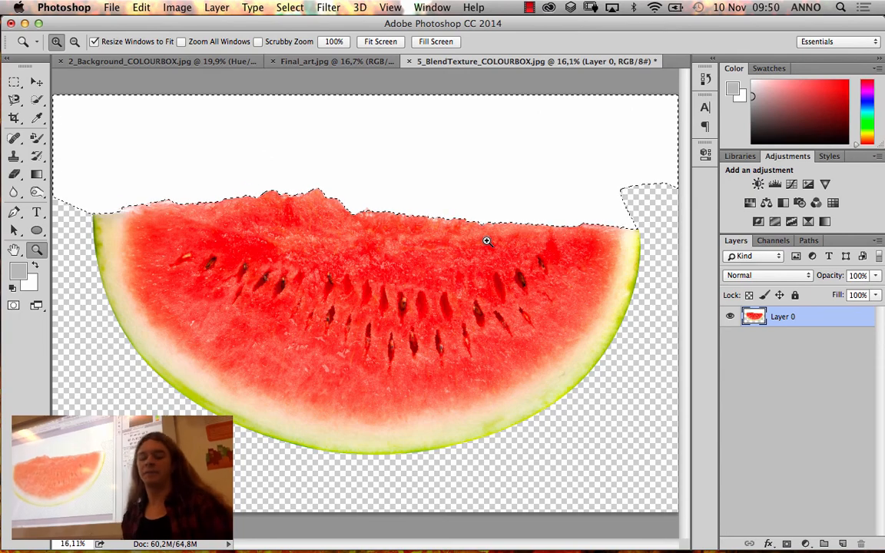
Step: Delete the selected white background above the watermelon and clear the selection
alt+click(487, 241)
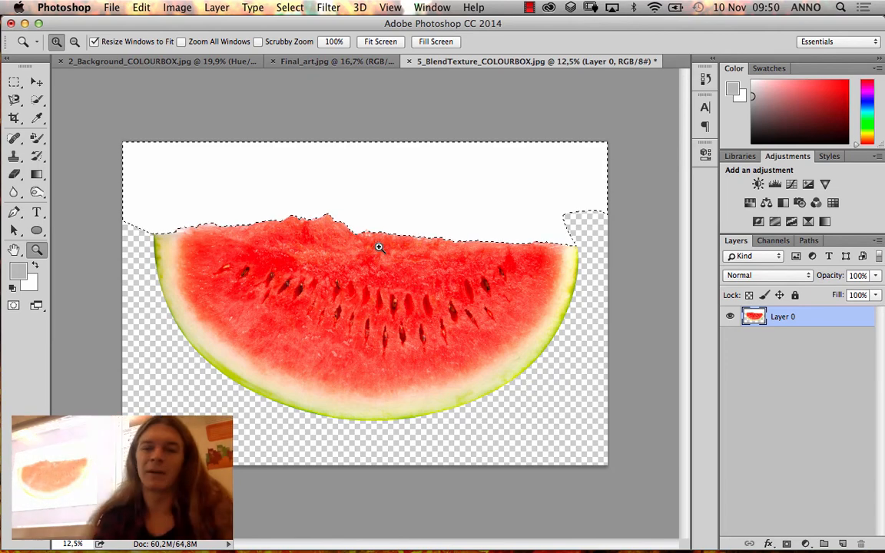
key(Delete)
key(super+d)
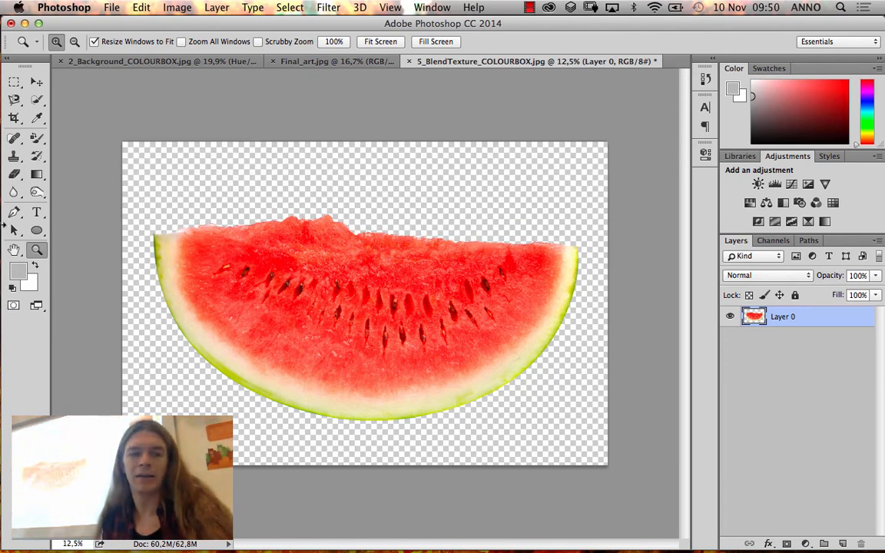
Step: Choose the Eraser and set its brush size to 111 px
click(23, 174)
right_click(143, 207)
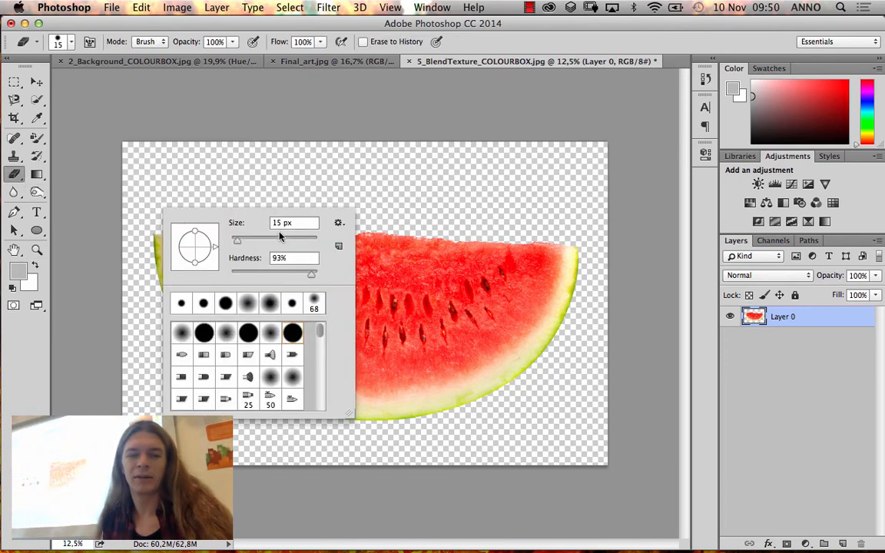
drag(266, 241, 277, 242)
click(129, 209)
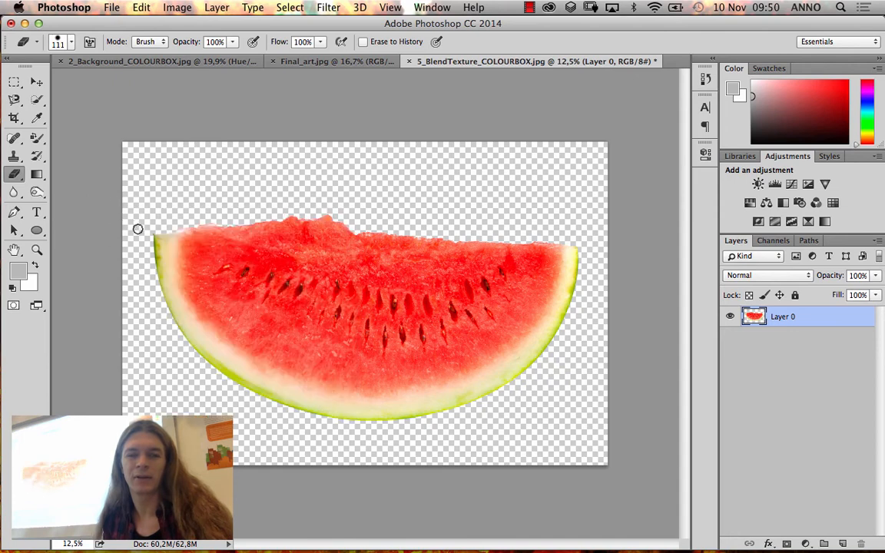
Step: Reduce the Eraser to 9 px and erase the white sliver in the notch near the left end of the watermelon's upper edge
click(37, 250)
drag(122, 178, 287, 292)
key(space)
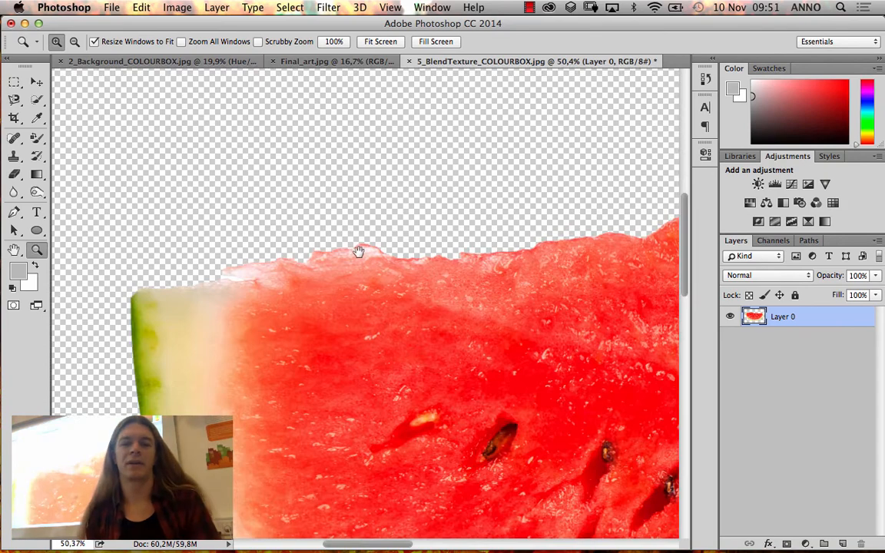
drag(296, 302, 297, 302)
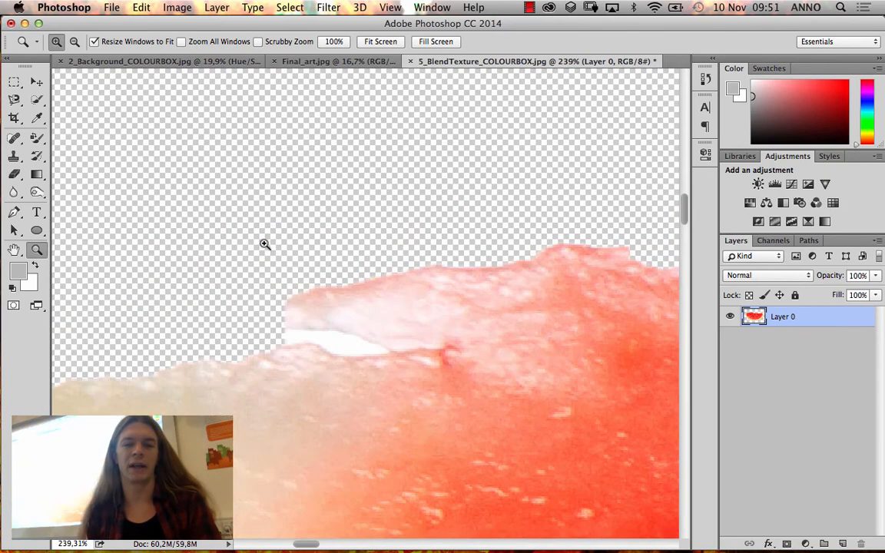
click(14, 174)
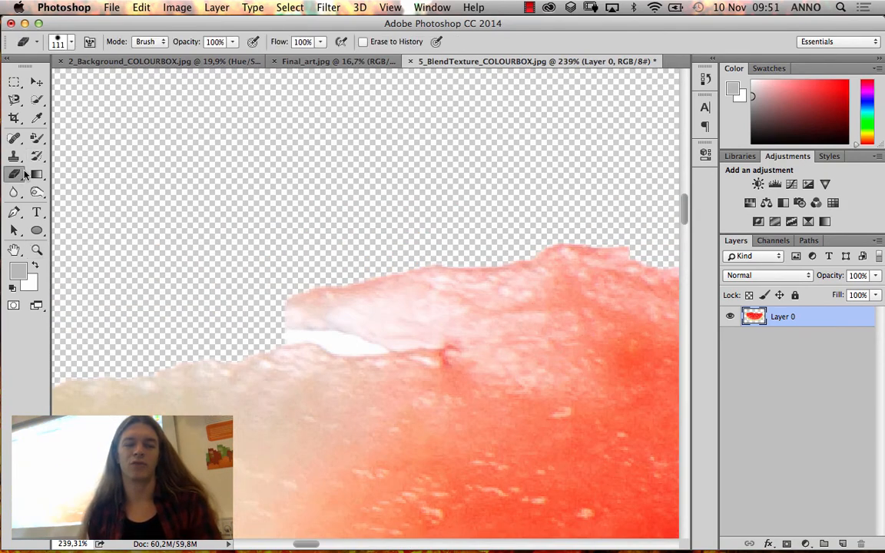
right_click(363, 302)
drag(498, 338, 438, 332)
drag(273, 336, 383, 346)
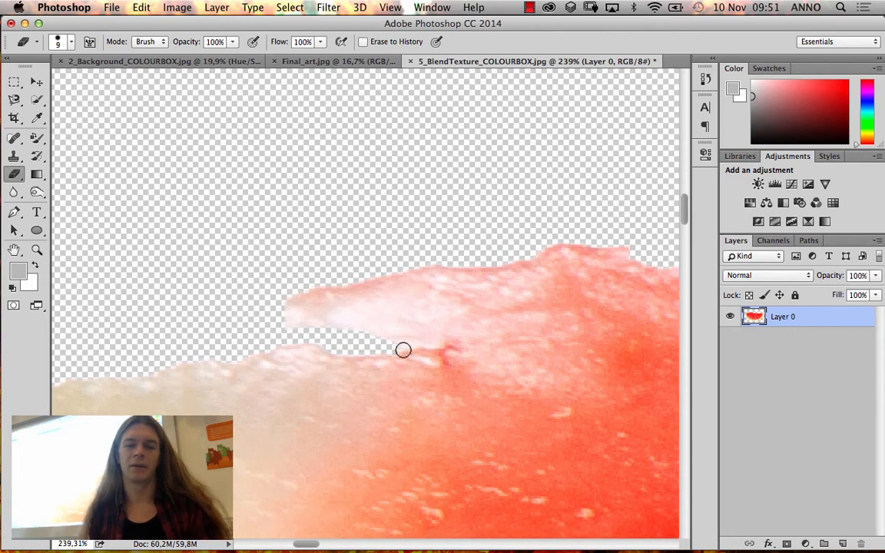
Step: Examine the cut-out's upper flesh edge up close for leftover white, ending with the whole image in view
drag(567, 321, 192, 297)
drag(600, 376, 464, 318)
drag(643, 306, 433, 366)
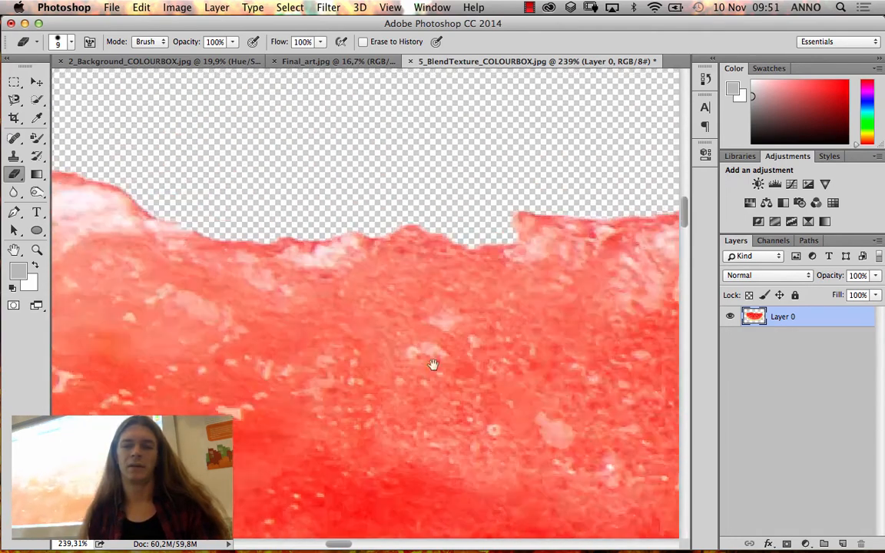
drag(645, 323, 408, 322)
drag(638, 361, 445, 350)
drag(630, 261, 366, 352)
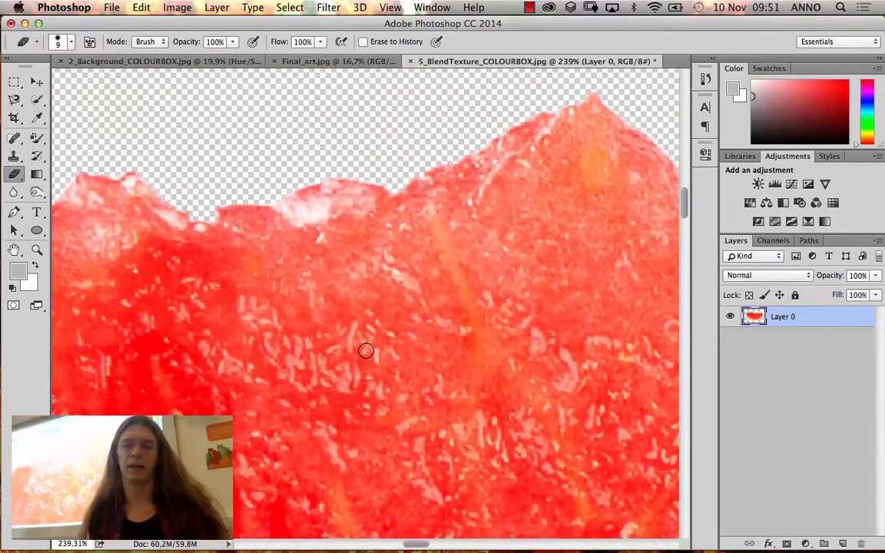
key(super+0)
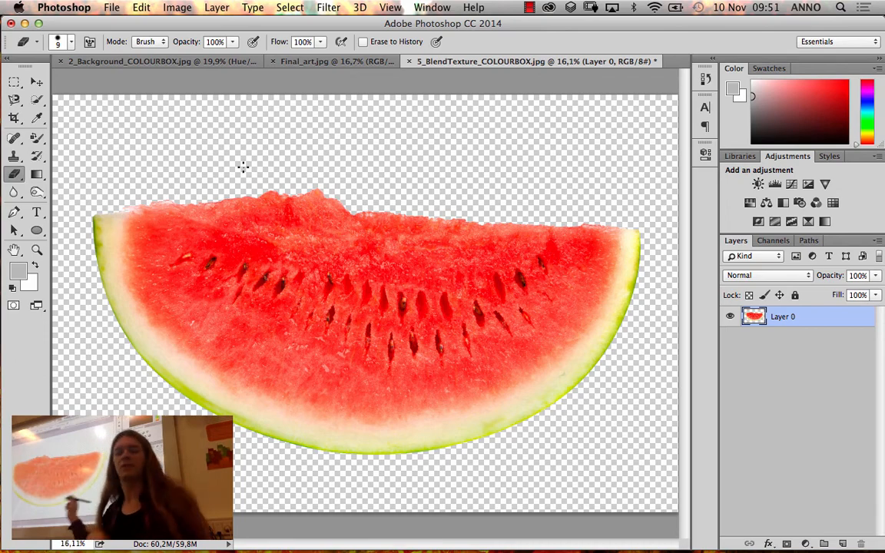
Step: Copy the cut-out watermelon into 2_Background_COLOURBOX.jpg and place its layer beneath Layer 1, behind the hand and phone
click(37, 82)
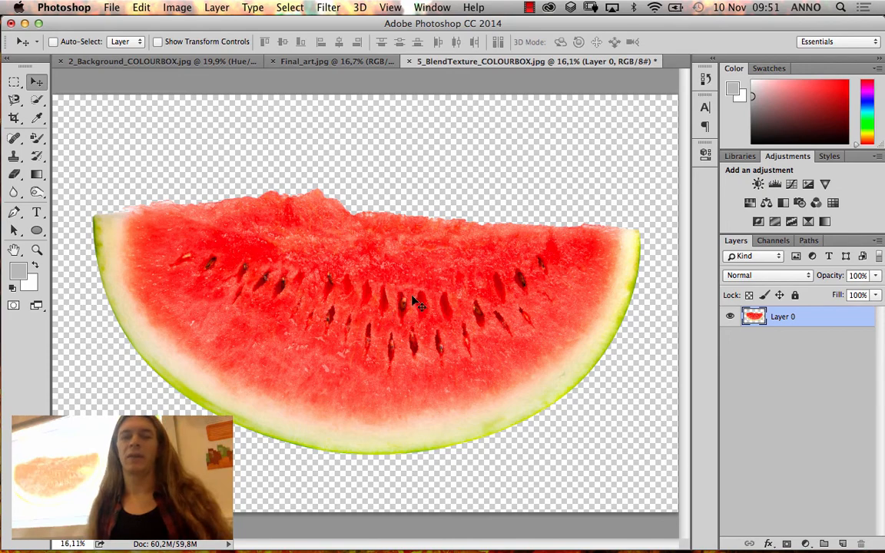
drag(413, 335, 350, 280)
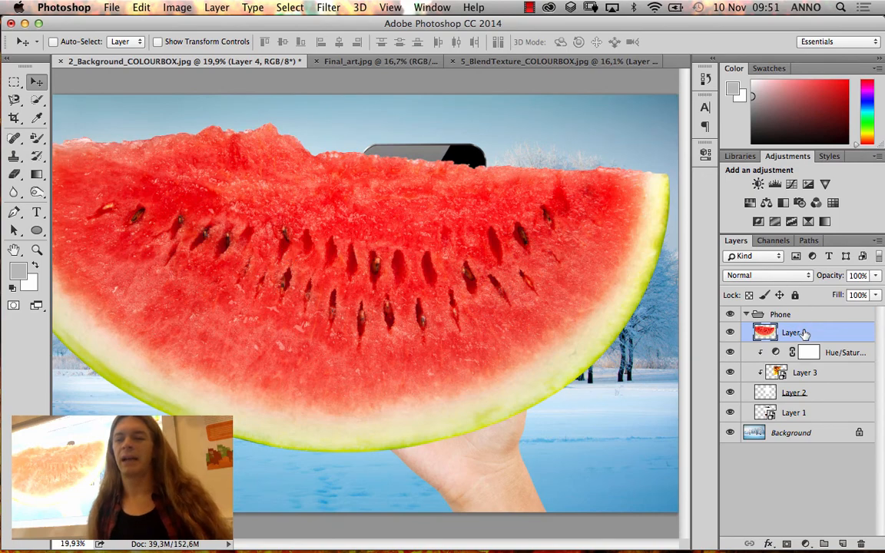
drag(808, 333, 786, 418)
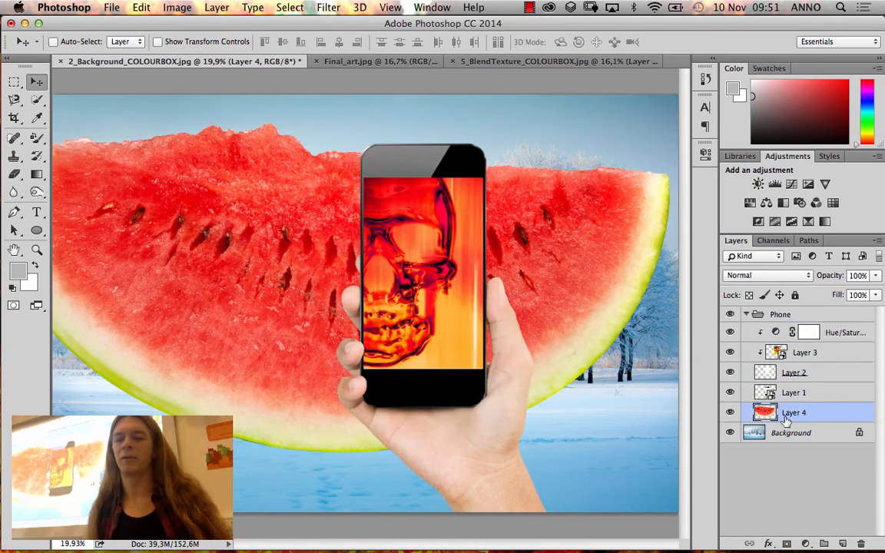
Step: Collapse and reopen the Phone group to check which layers it contains
click(745, 316)
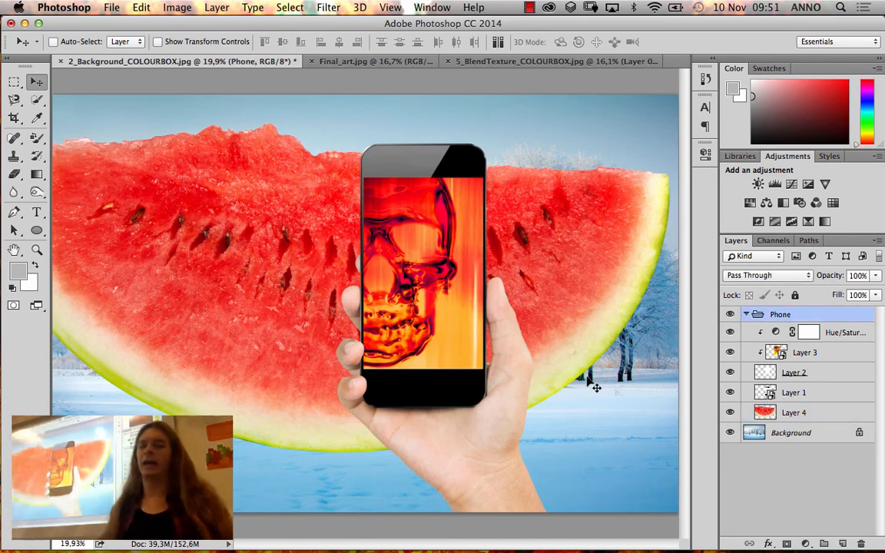
click(746, 315)
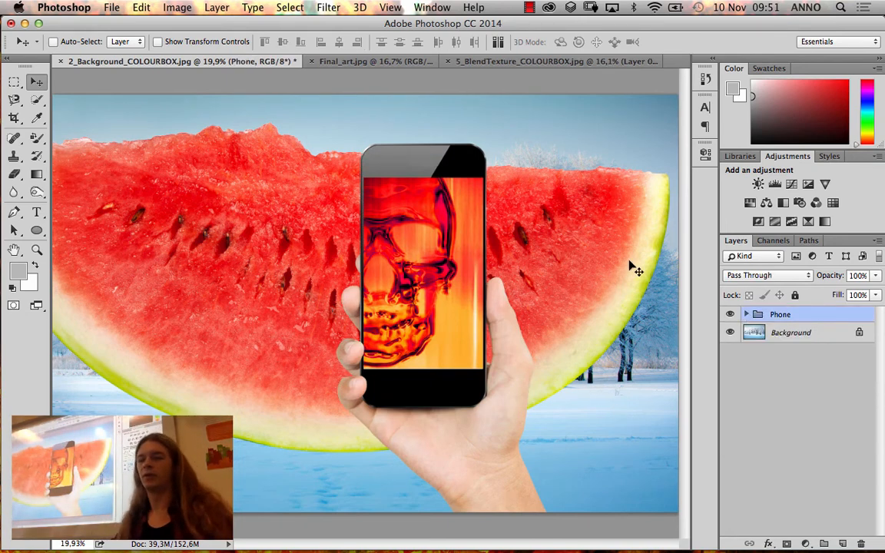
click(746, 315)
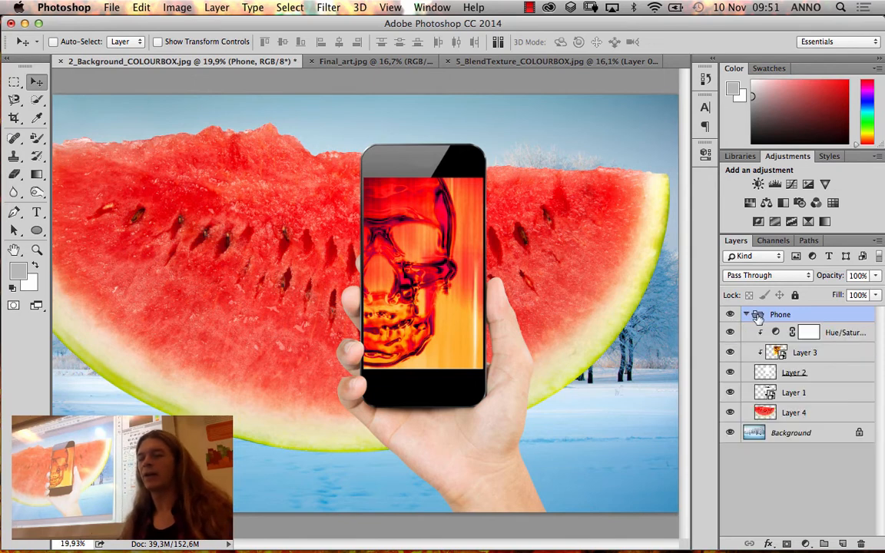
Step: Take the watermelon layer out of the Phone group, collapse the group, and place the layer between it and the Background
drag(799, 415, 732, 286)
double_click(800, 413)
click(826, 421)
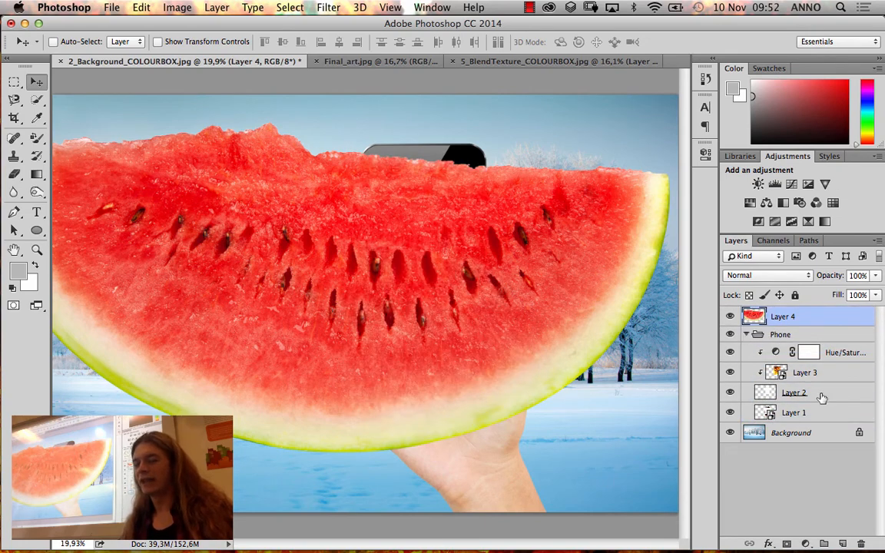
click(746, 336)
drag(790, 317, 787, 346)
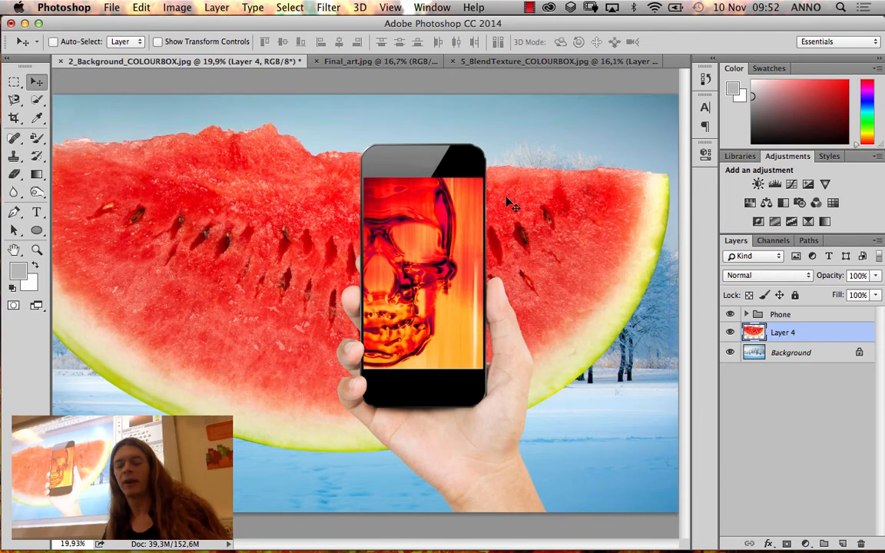
Step: Rotate the watermelon layer half a turn so its rind arches upward, and shift it to the right behind the phone
key(ctrl+t)
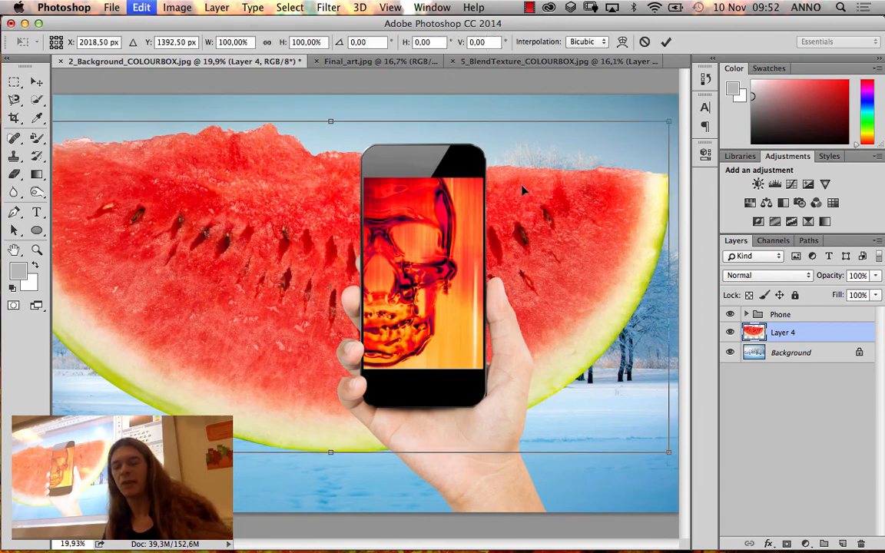
drag(530, 95, 247, 377)
key(Return)
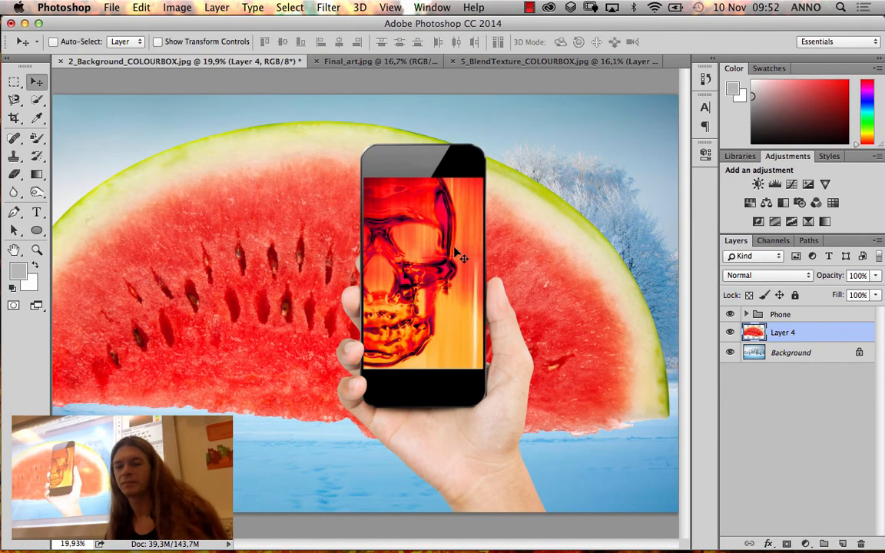
drag(324, 310, 393, 292)
key(super+minus)
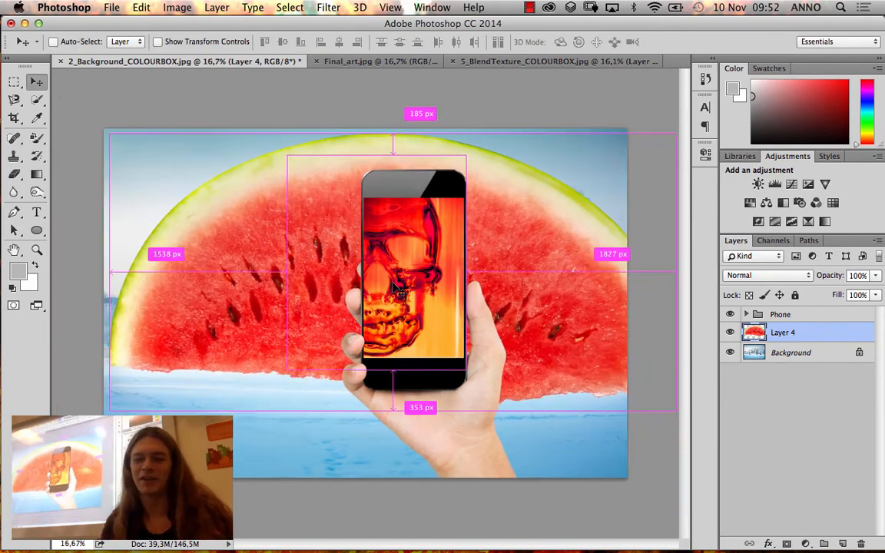
key(super+minus)
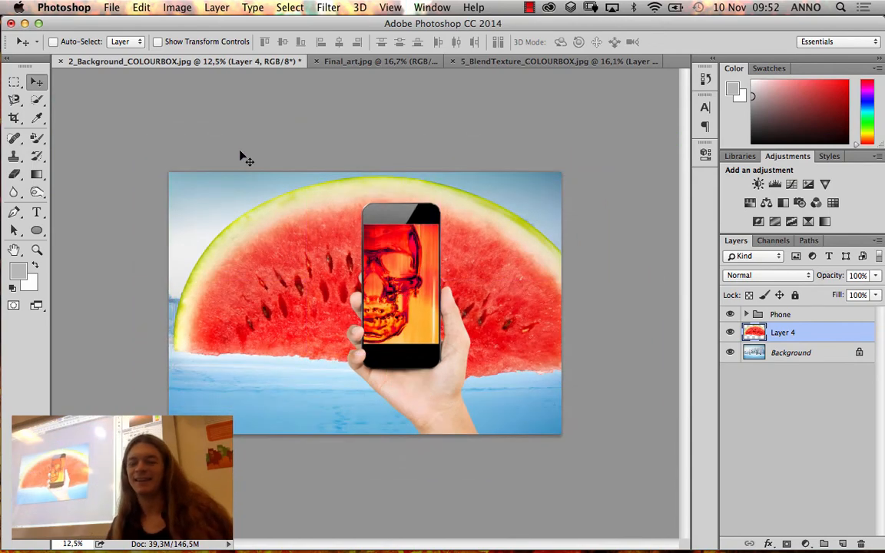
Step: Try the Darken, Multiply, Color Burn, Linear Burn and Darker Color blend modes on the watermelon layer
click(765, 277)
click(776, 302)
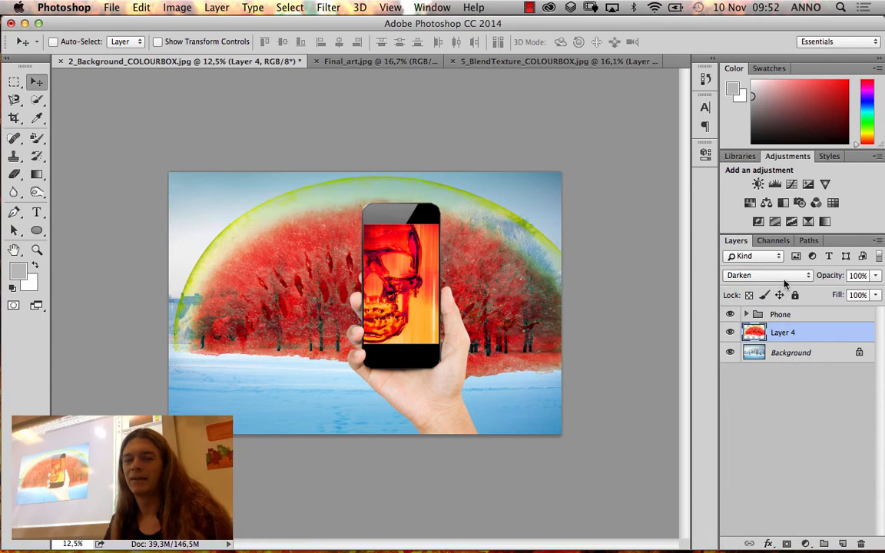
click(785, 280)
click(786, 285)
click(789, 280)
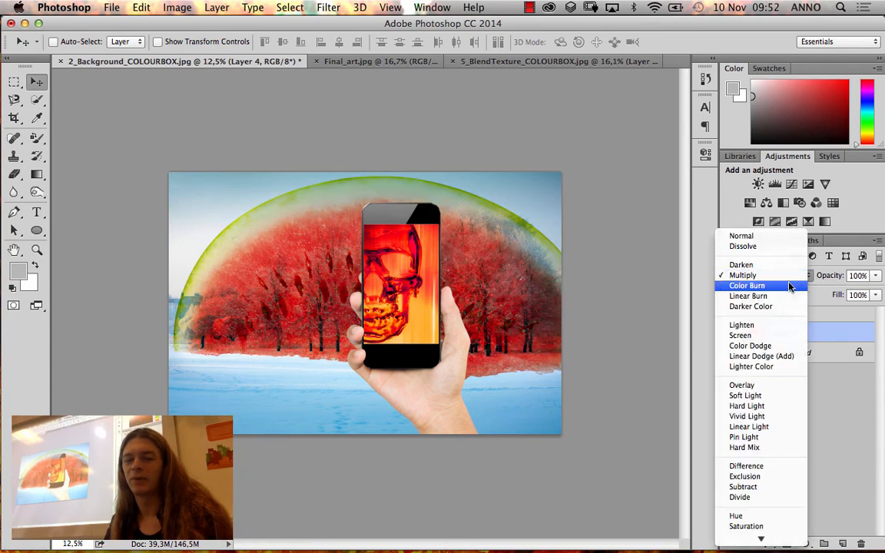
click(788, 285)
click(786, 278)
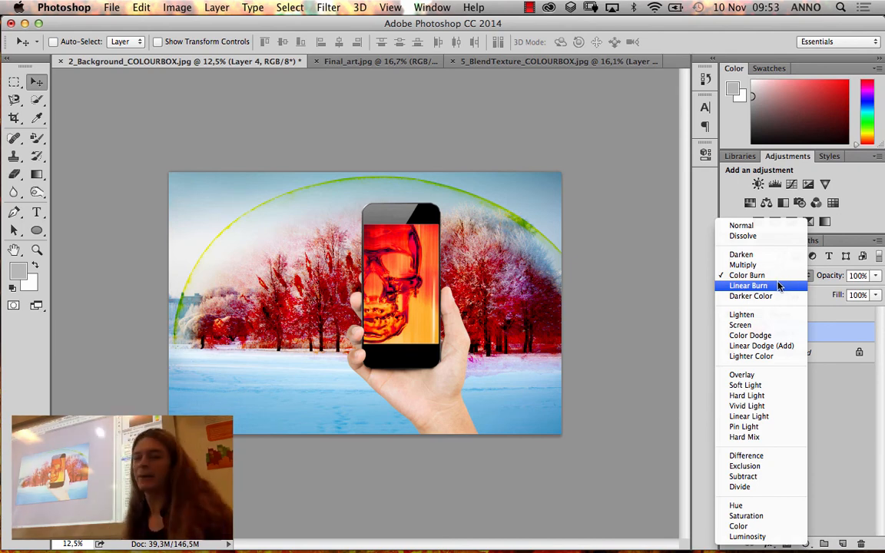
click(756, 286)
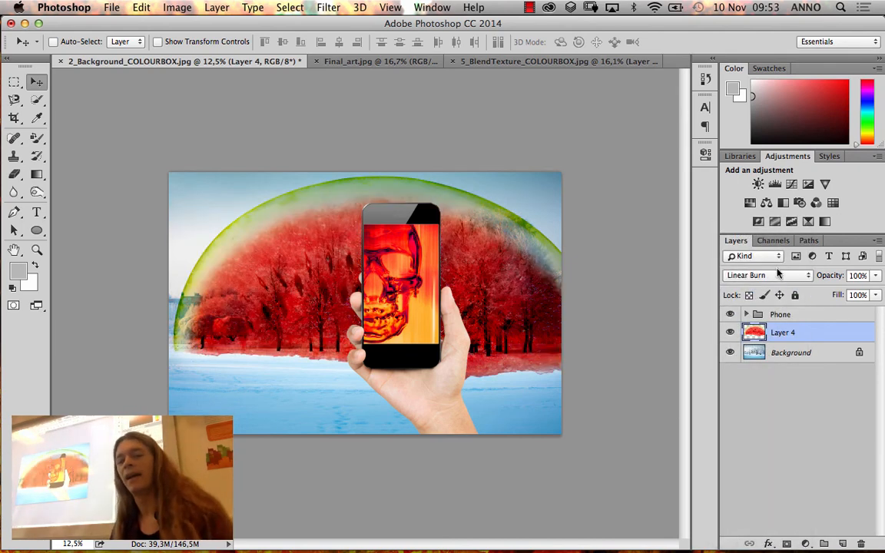
click(780, 275)
click(751, 275)
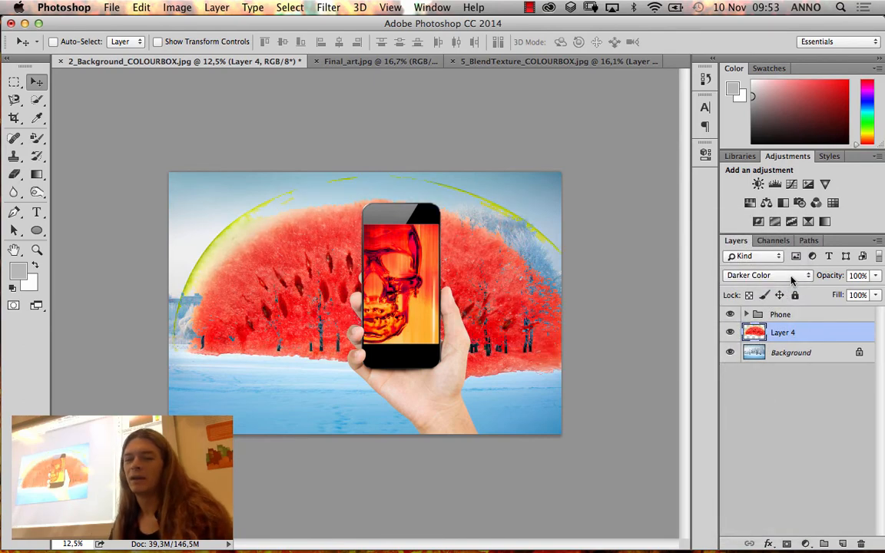
Step: Try the Lighten, Screen, Color Dodge, Linear Dodge (Add) and Lighter Color blend modes on the watermelon layer
click(784, 275)
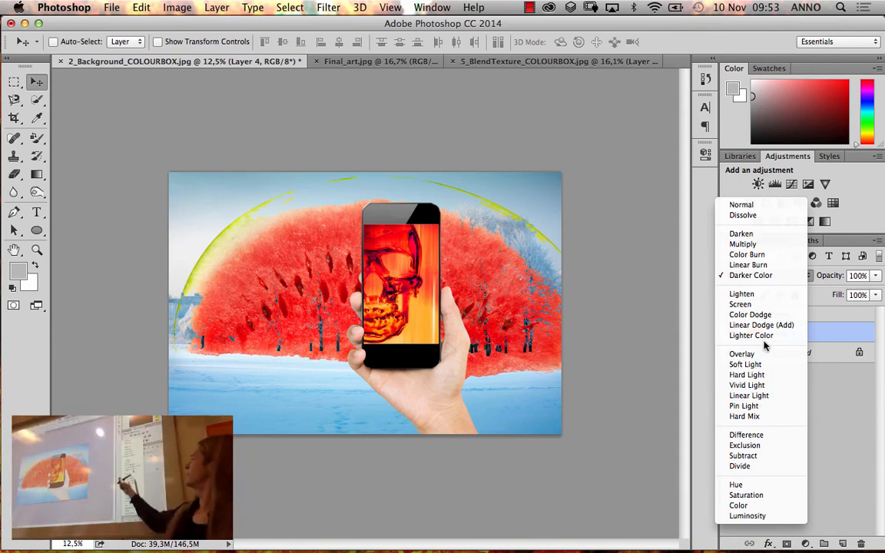
click(740, 295)
click(771, 276)
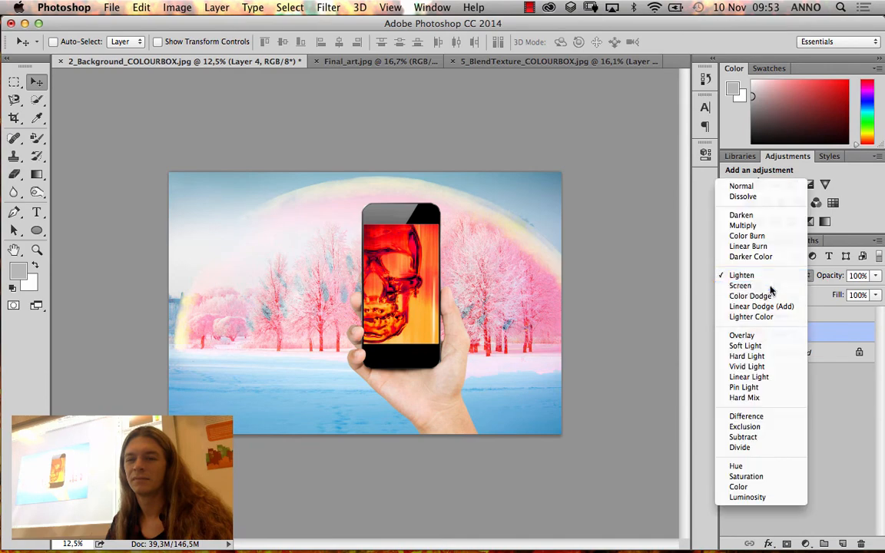
click(770, 286)
click(781, 278)
click(777, 288)
click(778, 277)
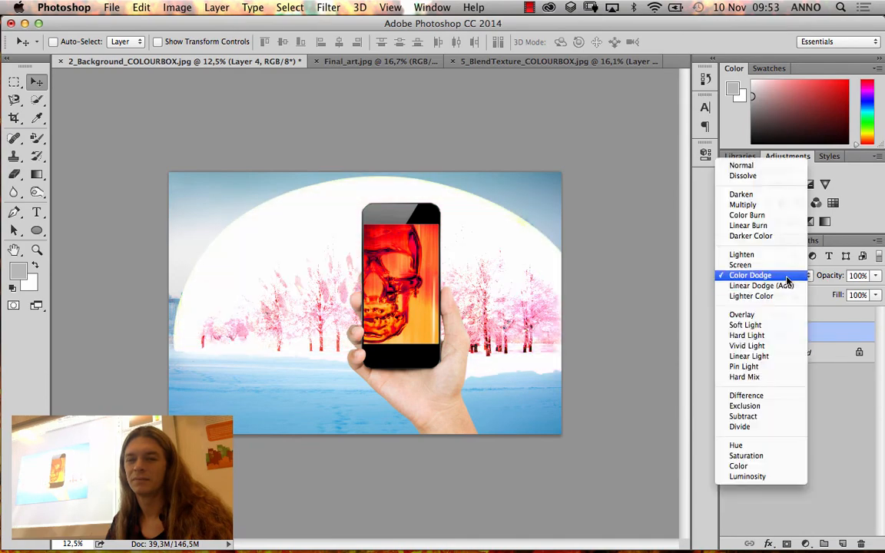
click(784, 286)
click(789, 276)
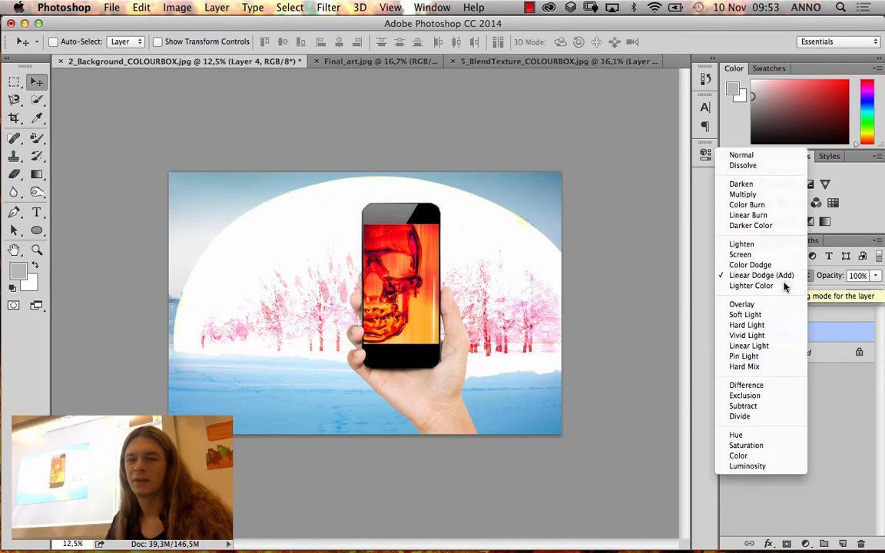
click(789, 286)
Step: Try the Overlay, Soft Light, Hard Light and Vivid Light blend modes on the watermelon layer
click(794, 275)
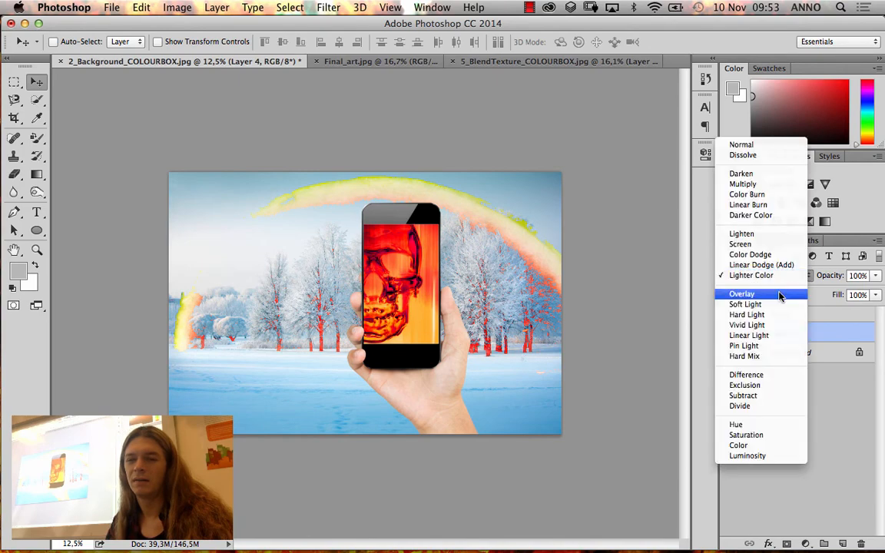
click(780, 294)
click(789, 278)
click(786, 285)
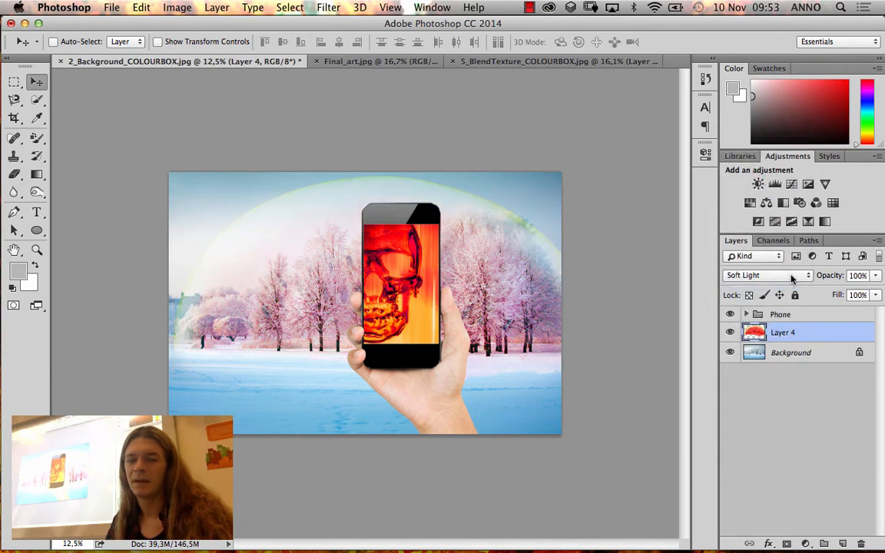
click(789, 276)
click(786, 285)
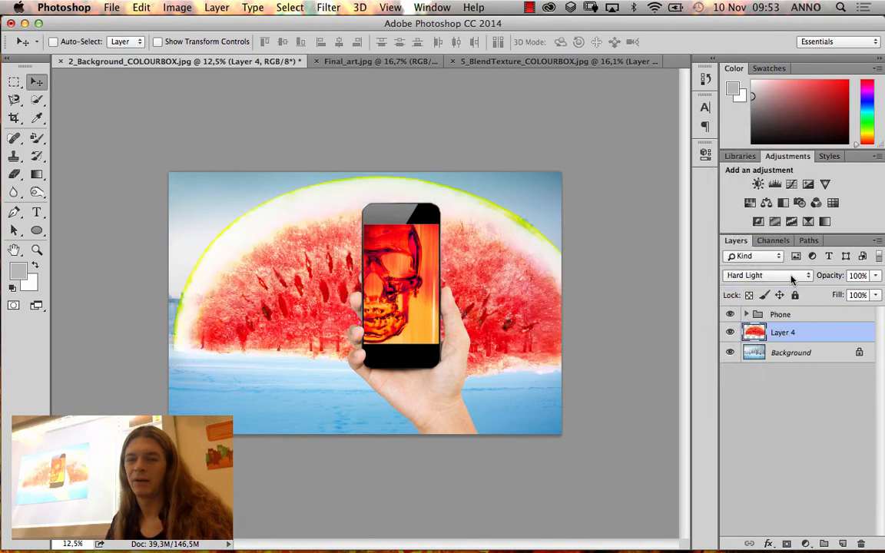
click(791, 276)
click(791, 286)
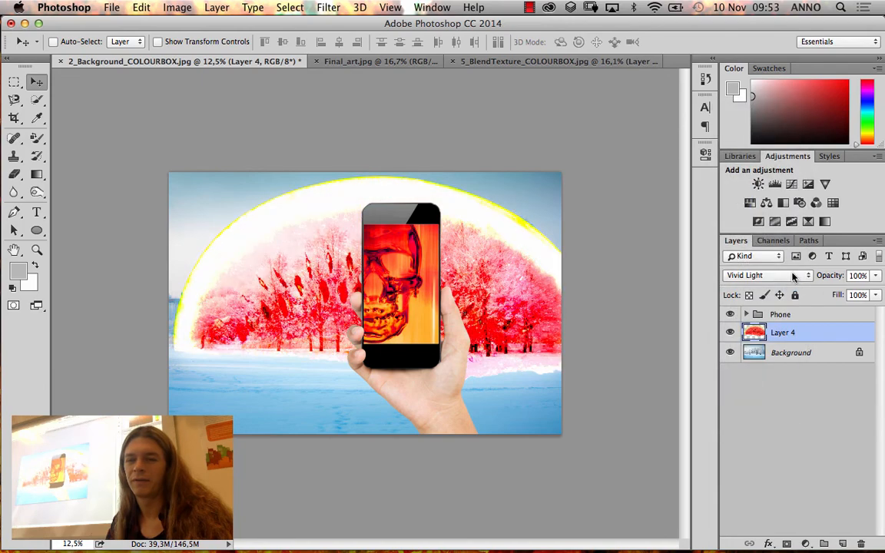
Step: Try the Linear Light, Pin Light and Hard Mix blend modes on the watermelon layer
click(792, 276)
click(788, 285)
click(790, 276)
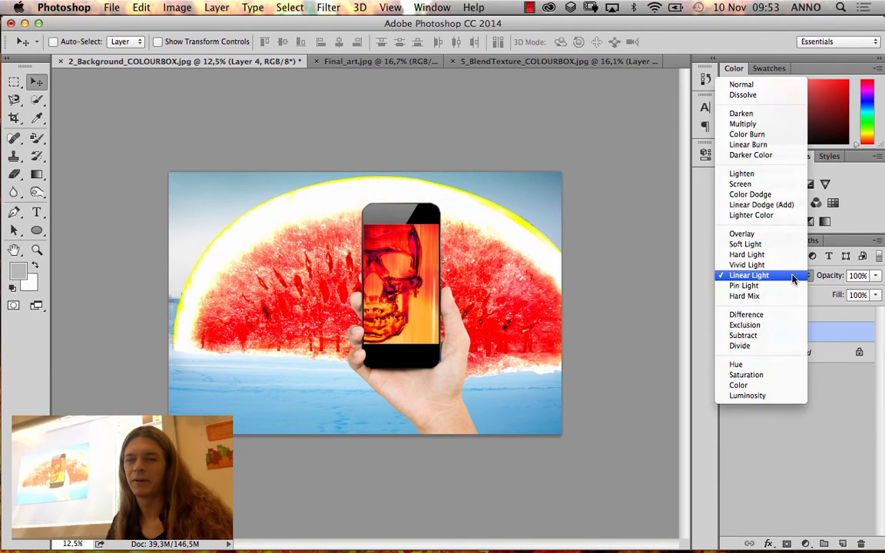
click(788, 286)
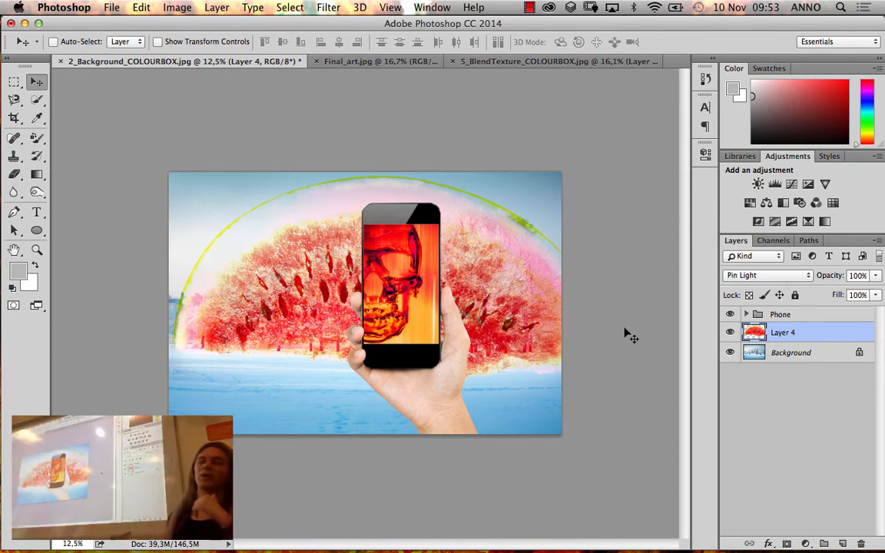
click(807, 275)
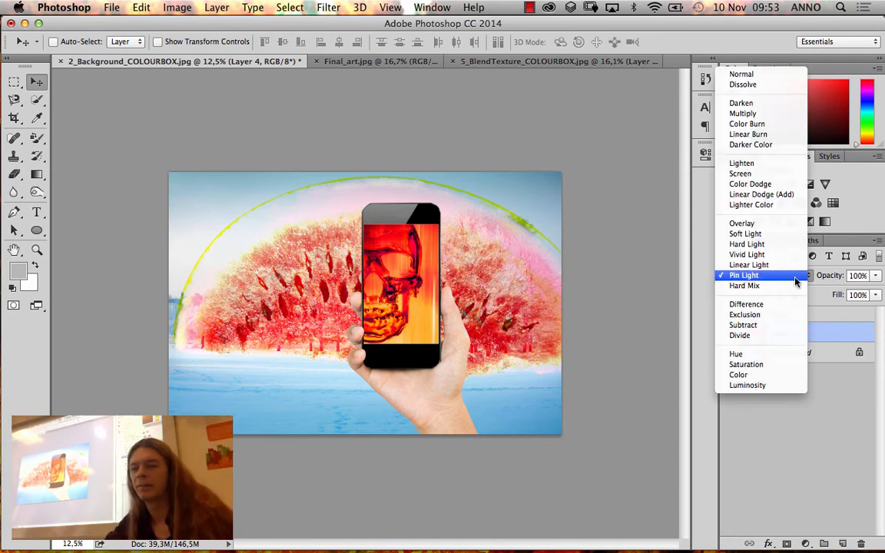
click(792, 286)
Step: Try the Difference, Exclusion, Subtract and Divide blend modes on the watermelon layer
click(799, 281)
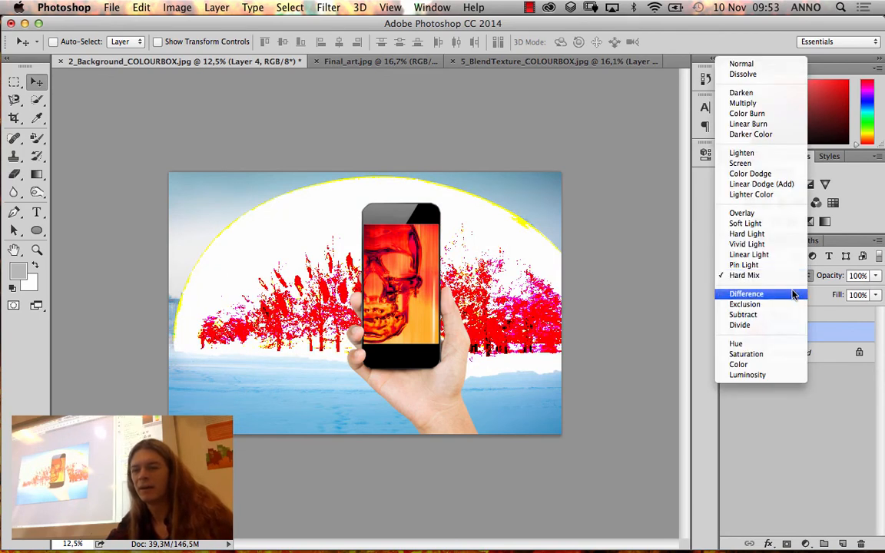
click(739, 294)
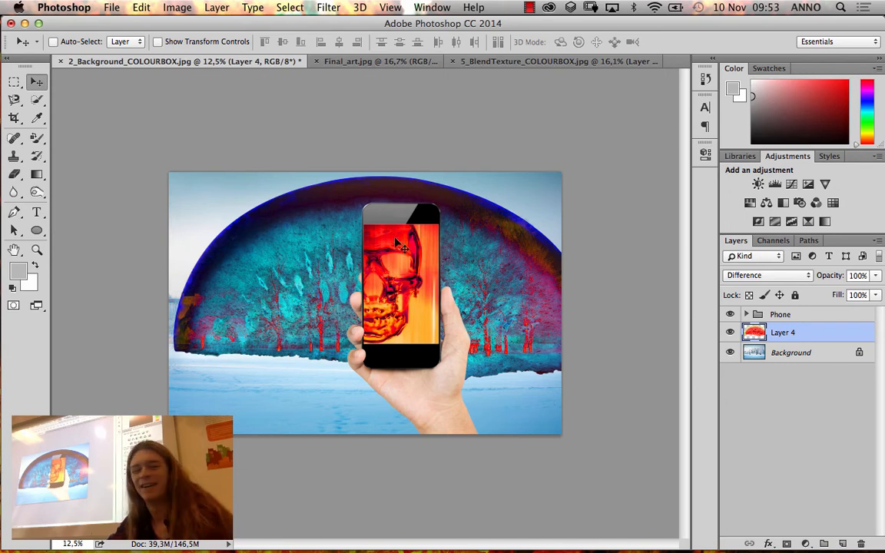
click(775, 275)
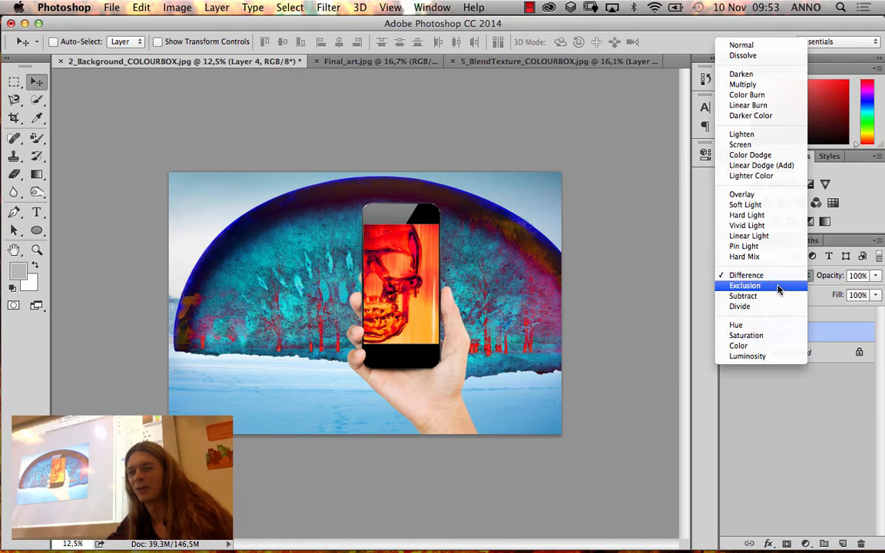
click(778, 285)
click(796, 275)
click(785, 286)
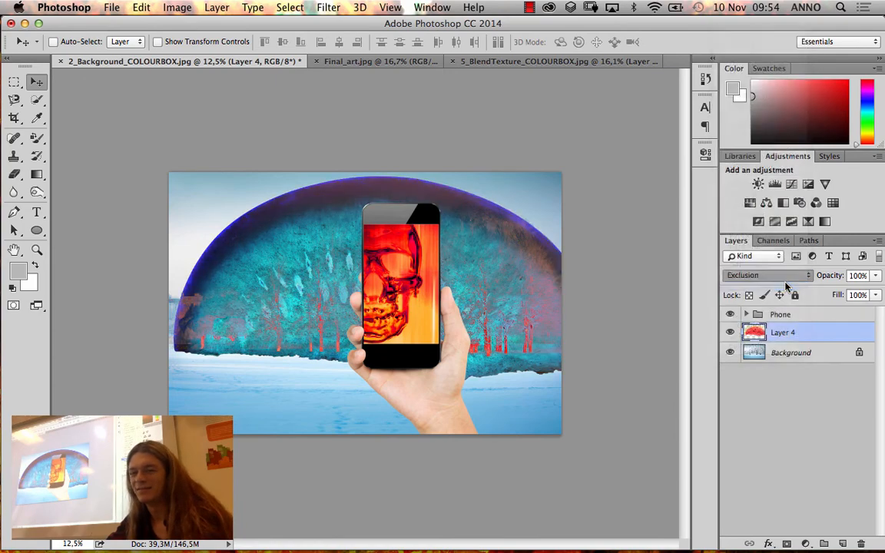
click(792, 276)
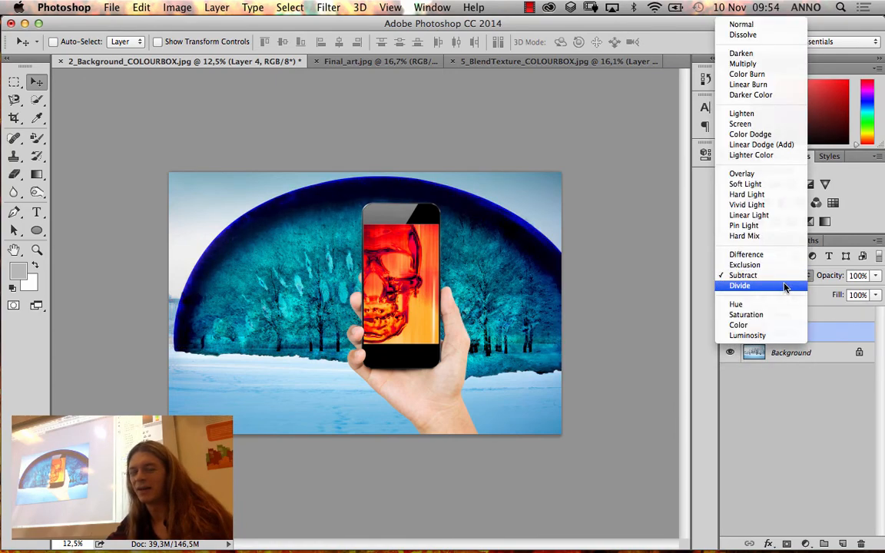
click(784, 286)
Step: Try the Hue, Saturation, Color and Luminosity blend modes on the watermelon layer
click(781, 276)
click(780, 292)
click(786, 275)
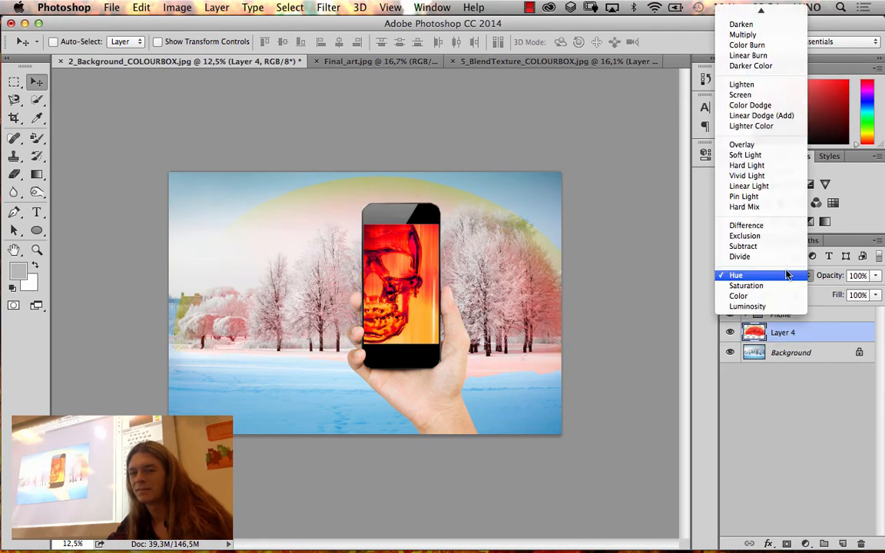
click(782, 281)
click(784, 278)
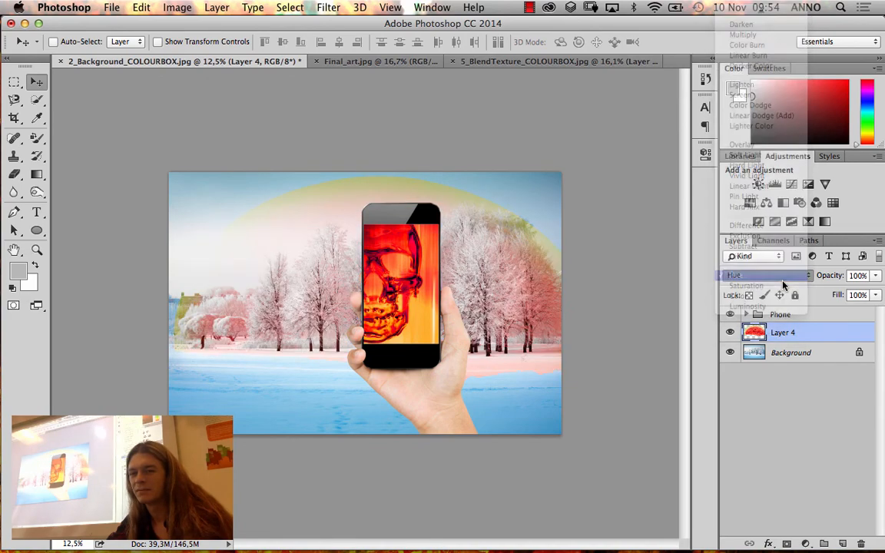
click(781, 277)
click(783, 286)
click(788, 278)
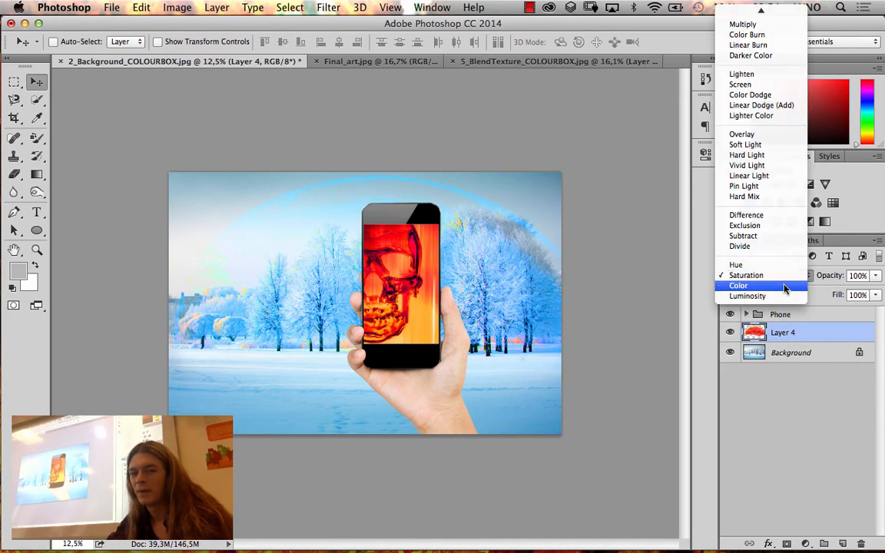
click(784, 284)
click(785, 278)
click(785, 287)
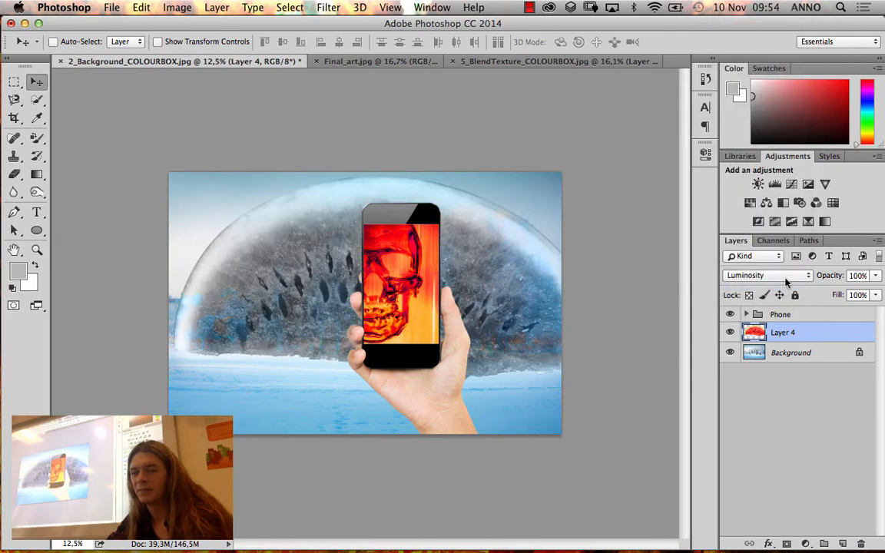
Step: Set the watermelon layer's blend mode to Lighten
click(786, 275)
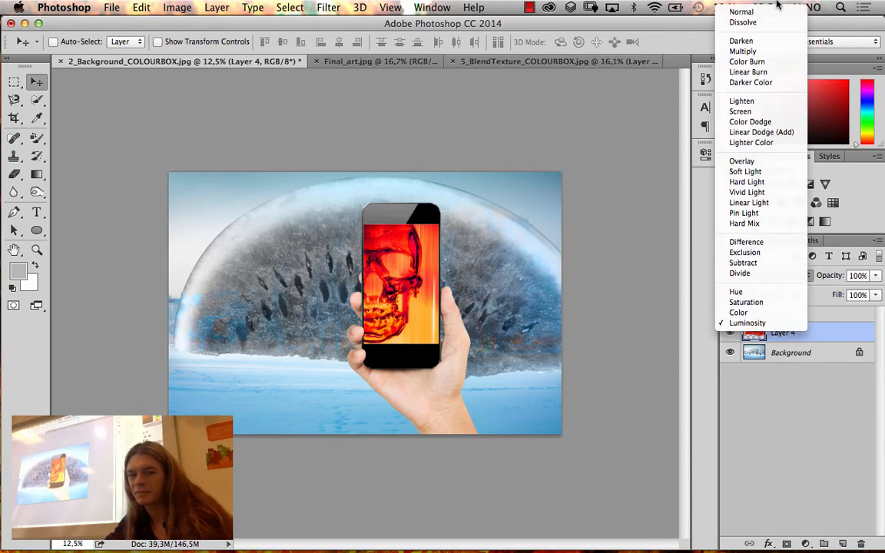
click(764, 103)
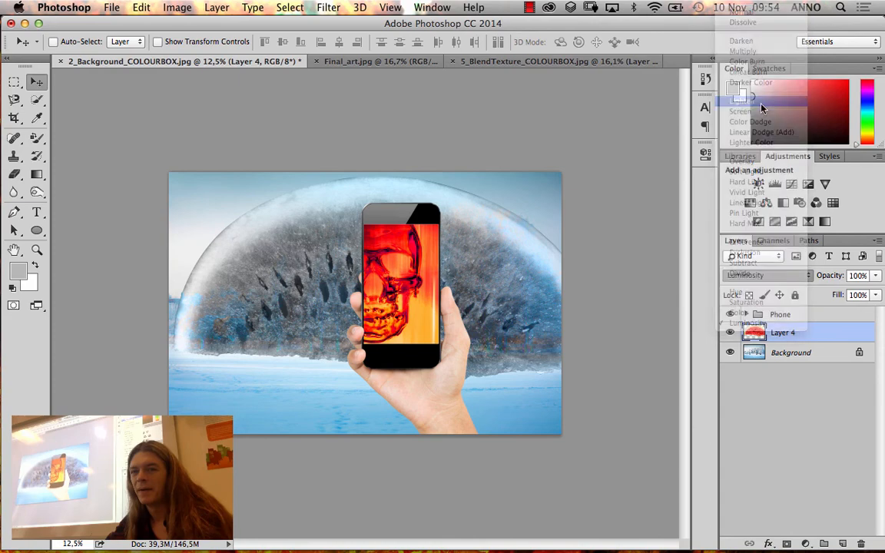
click(765, 278)
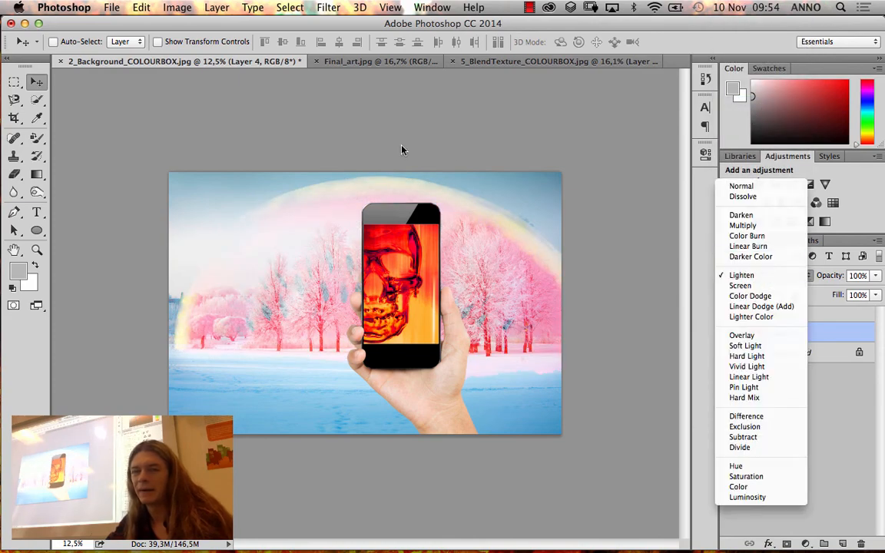
click(409, 148)
Step: Switch to Finder and open the reference file Final_art.psd from the Teachers files folder
click(26, 24)
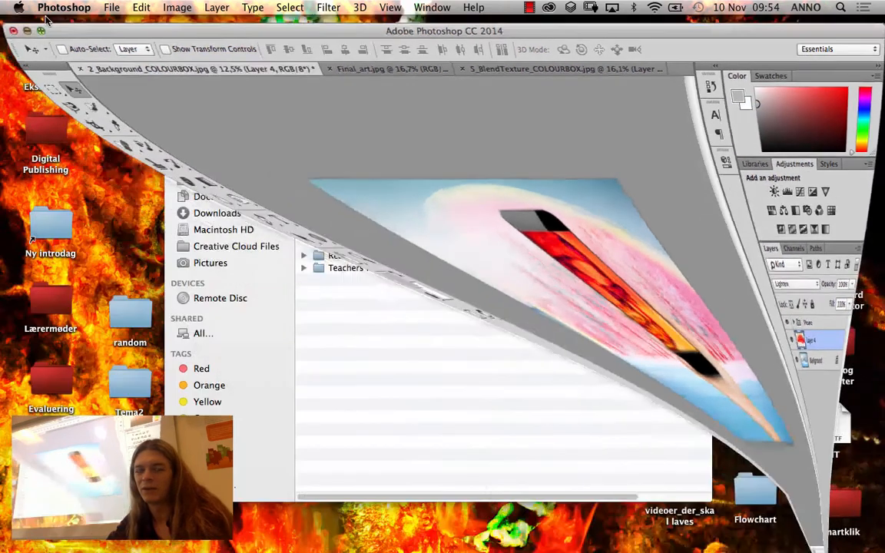
double_click(365, 269)
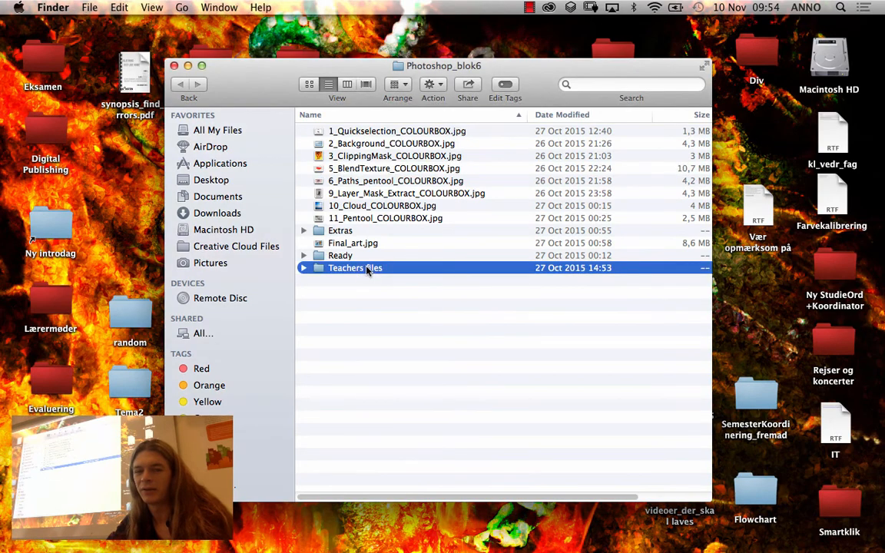
double_click(353, 143)
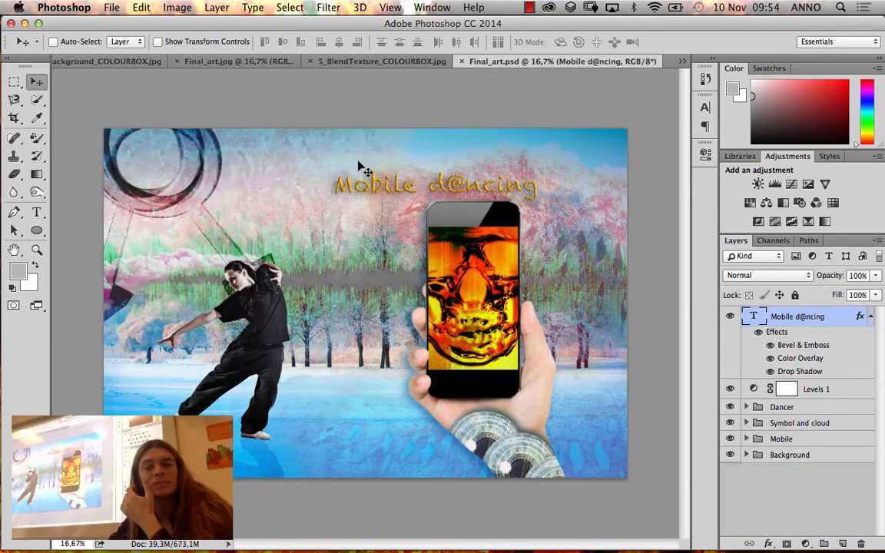
Step: Expand the Background and Background texture groups, toggle Layer 5's visibility, and select that layer to check its blend mode and opacity
click(742, 457)
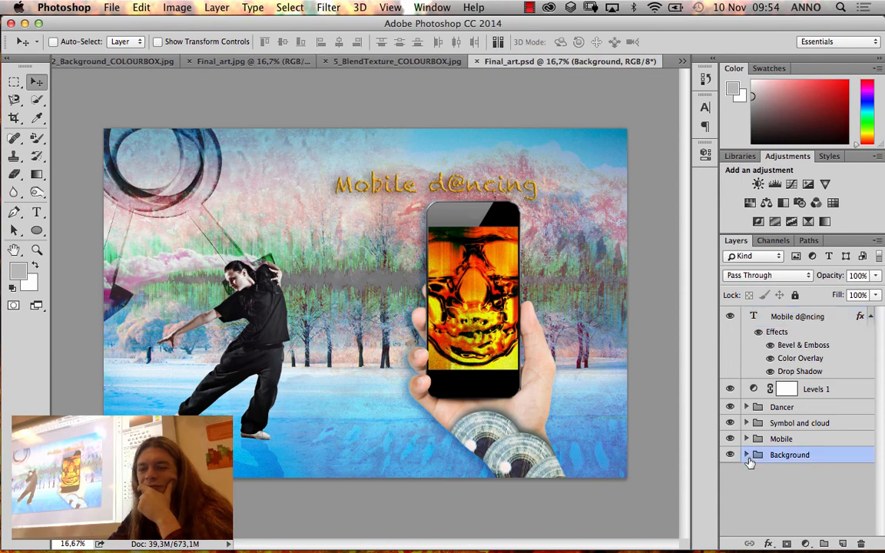
click(747, 455)
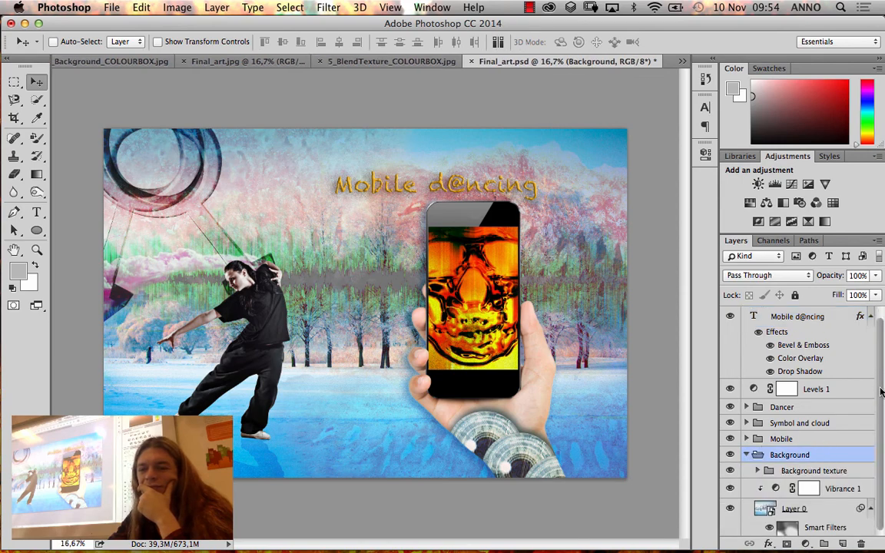
scroll(820, 467, down, 1)
click(756, 455)
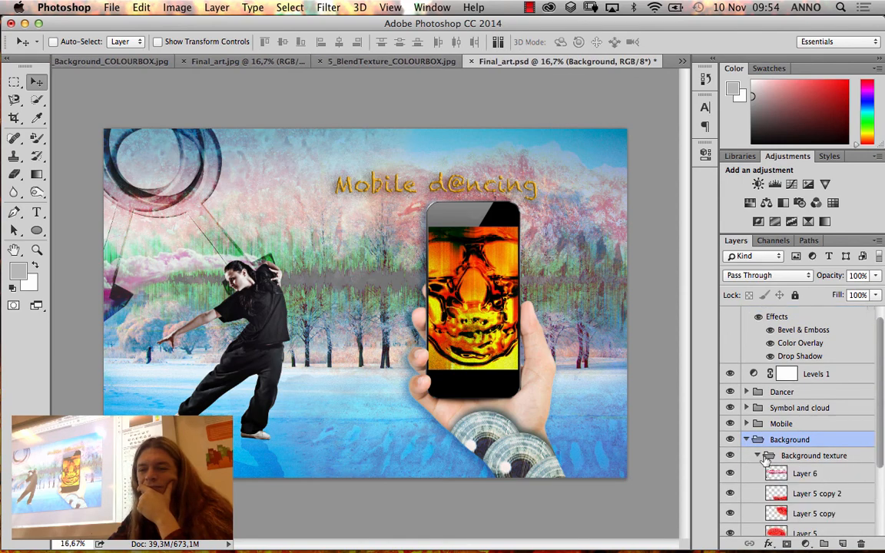
scroll(881, 419, down, 3)
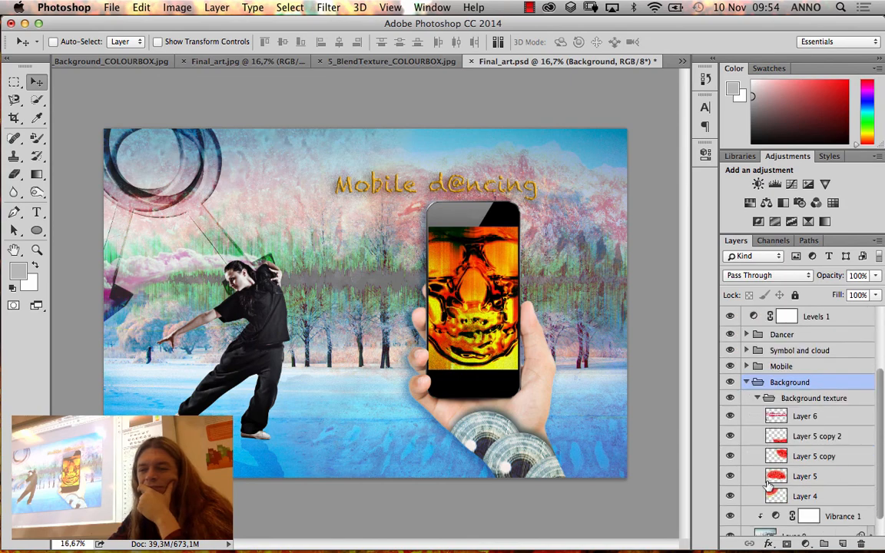
click(730, 476)
click(730, 477)
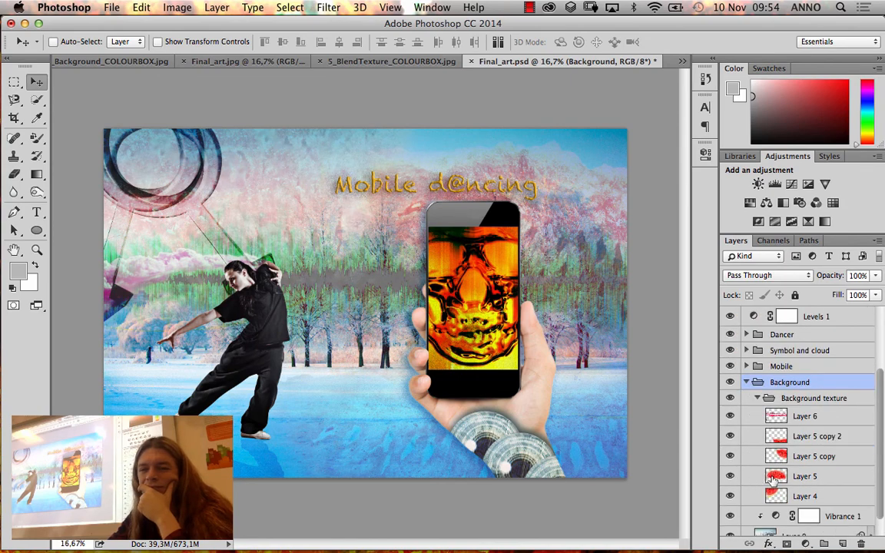
click(805, 477)
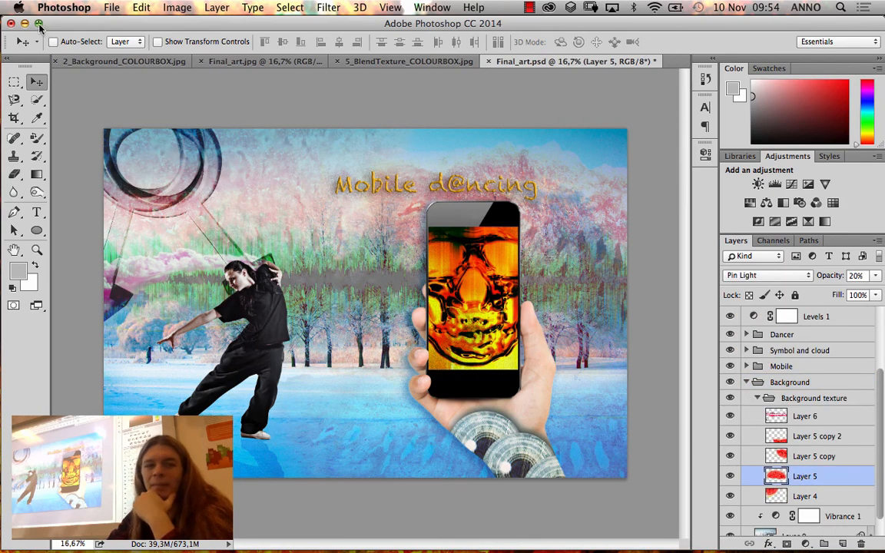
Step: Close the Final_art.jpg document and return to 2_Background_COLOURBOX.jpg
click(25, 24)
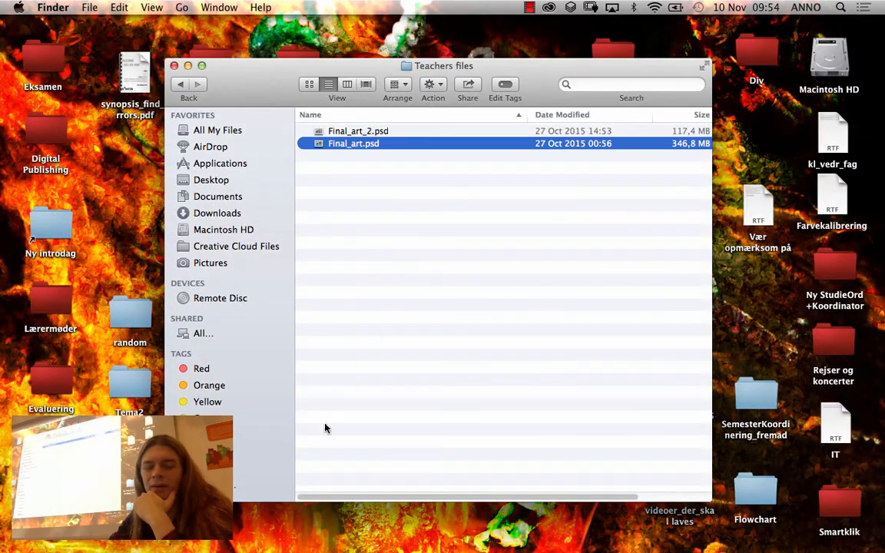
click(265, 530)
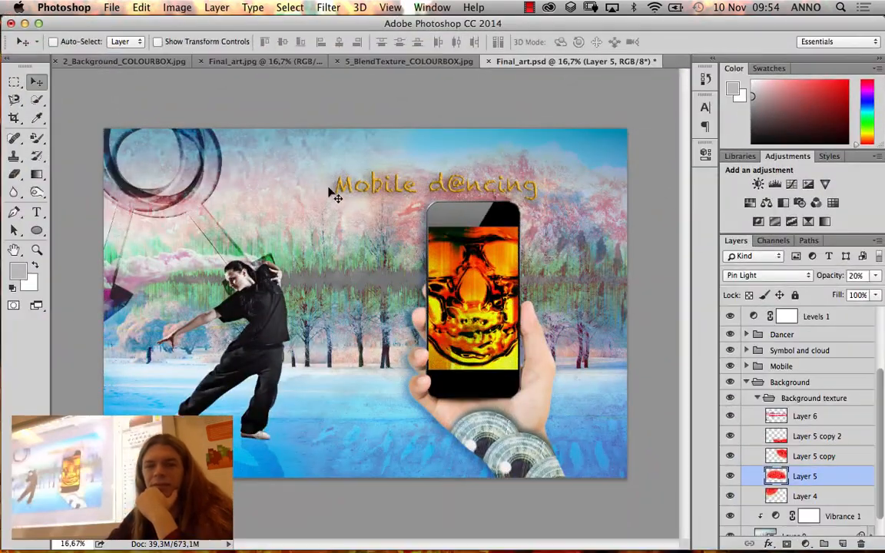
click(248, 61)
click(217, 61)
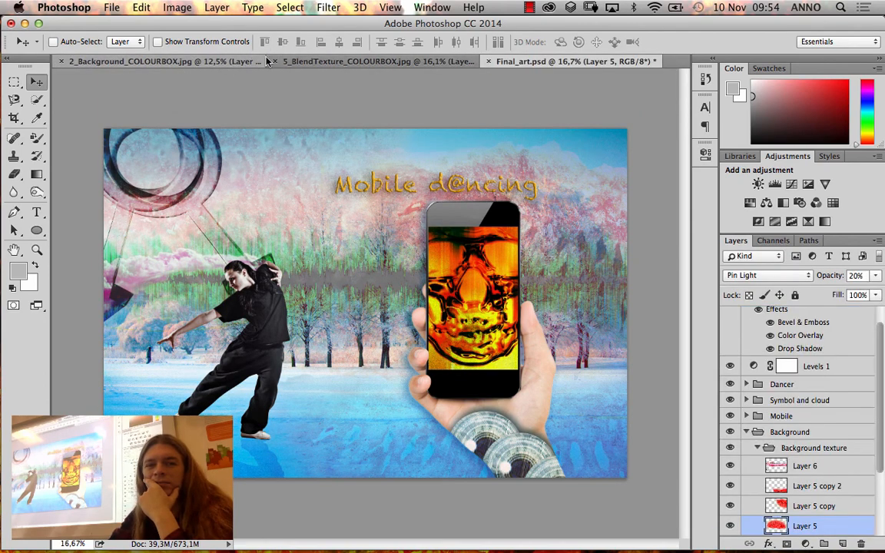
click(216, 63)
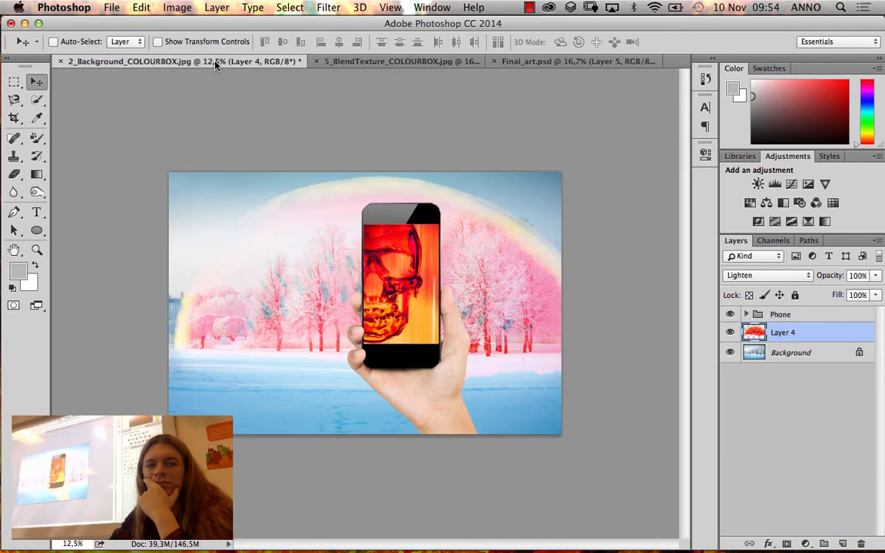
Step: Set the watermelon layer's blend mode to Pin Light and its opacity to 53%
click(765, 275)
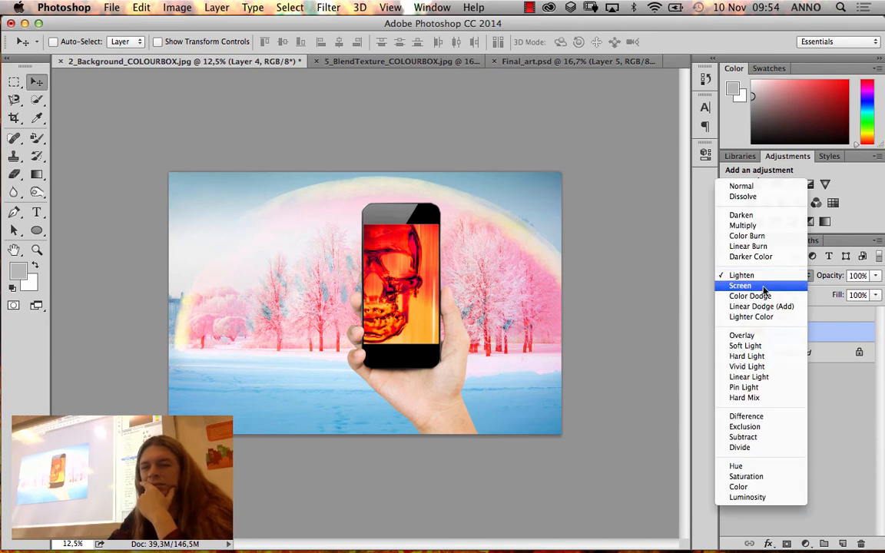
click(752, 388)
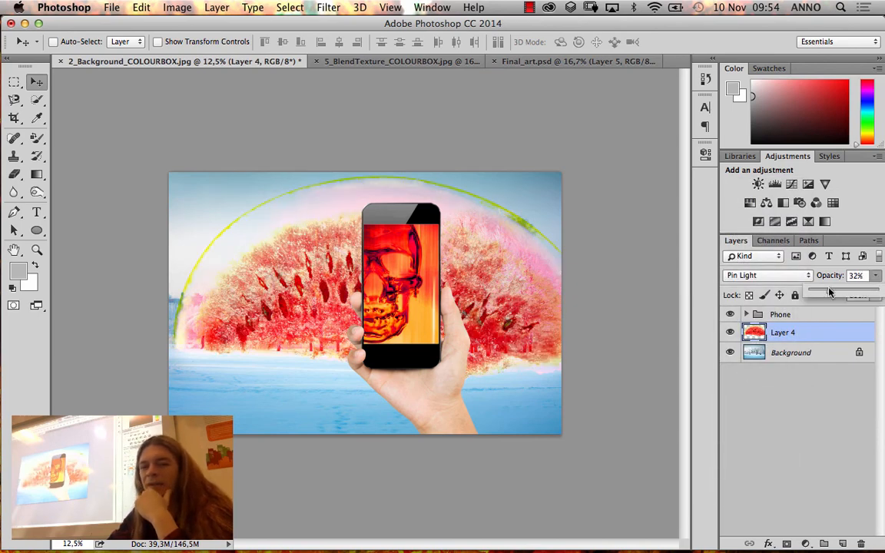
drag(829, 292, 847, 296)
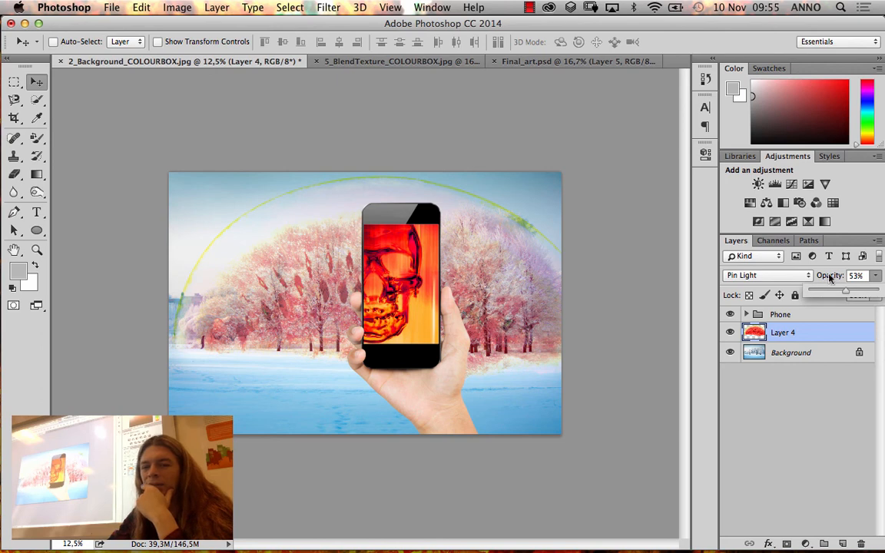
Step: Duplicate the watermelon layer, hide the copy as a backup, and select the original Layer 4
click(883, 308)
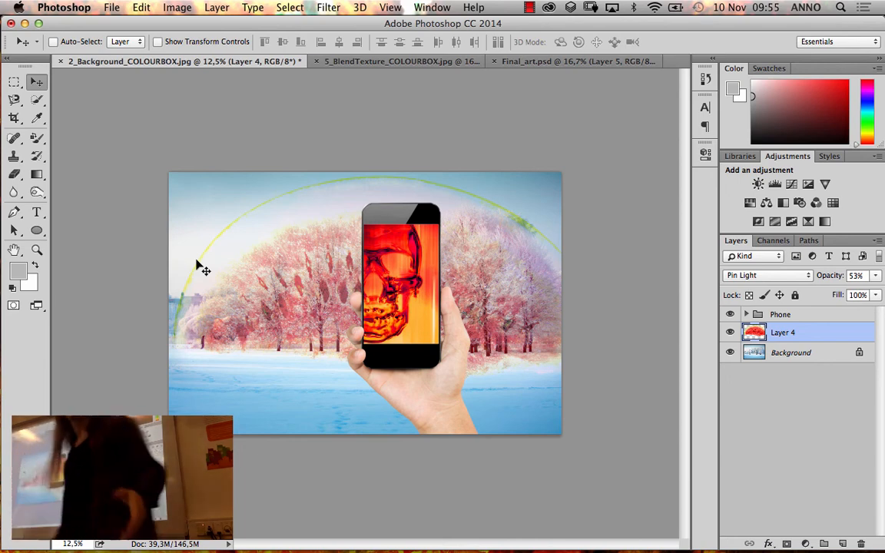
key(super)
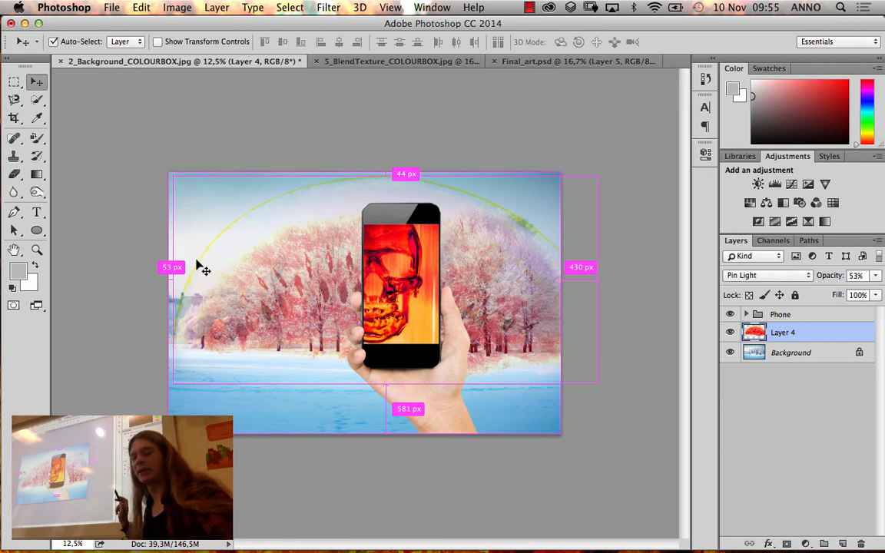
key(super+j)
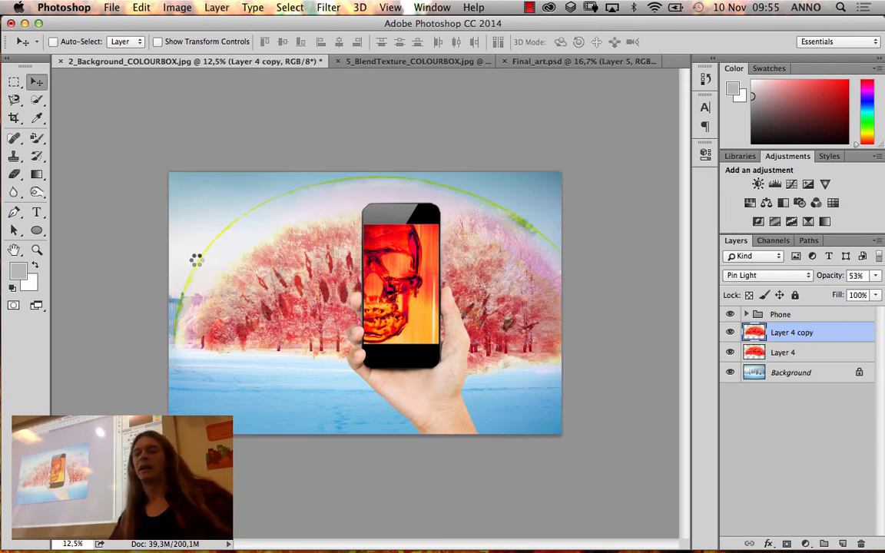
click(729, 333)
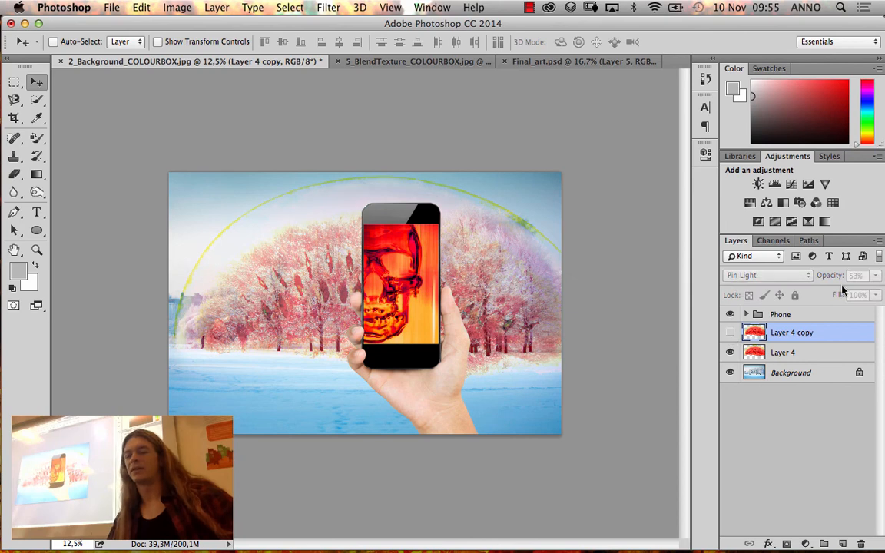
click(810, 353)
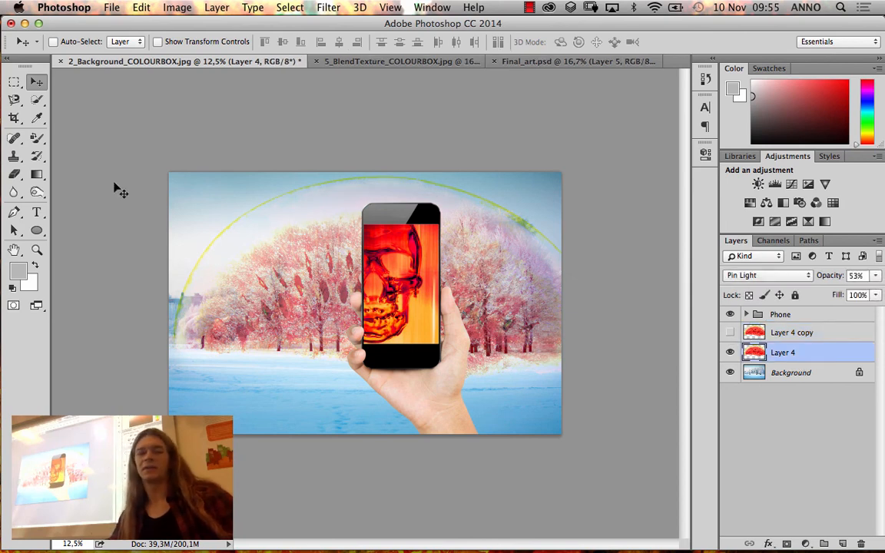
Step: Set up a soft Eraser with 396 px size, 0% hardness and 28% opacity
key(e)
right_click(205, 225)
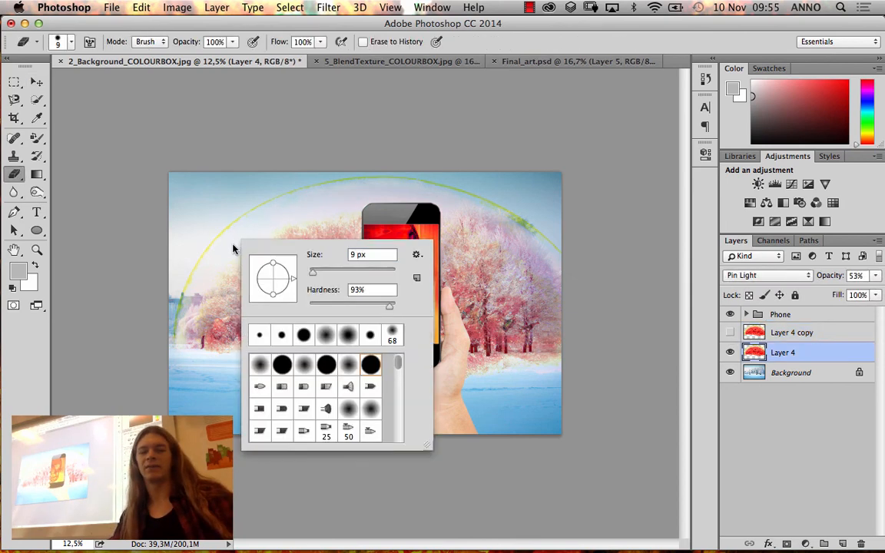
drag(369, 304, 366, 308)
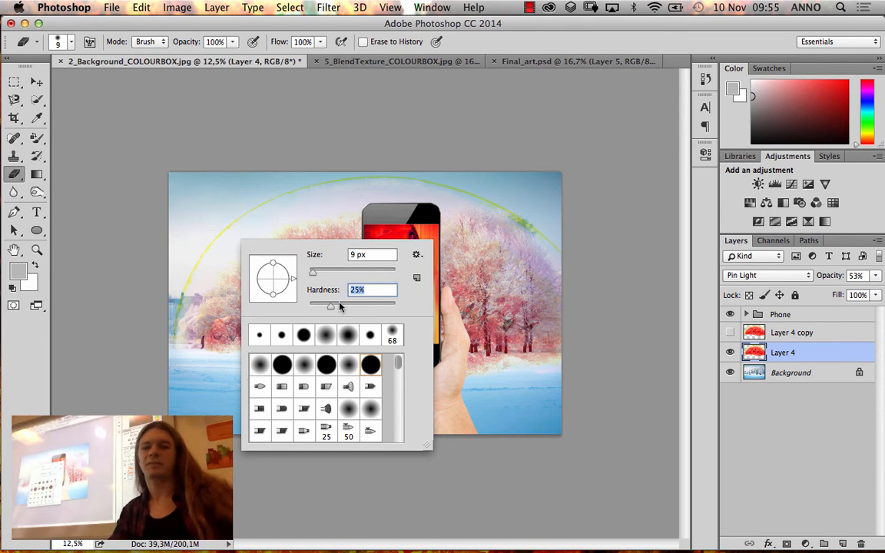
drag(321, 274, 332, 273)
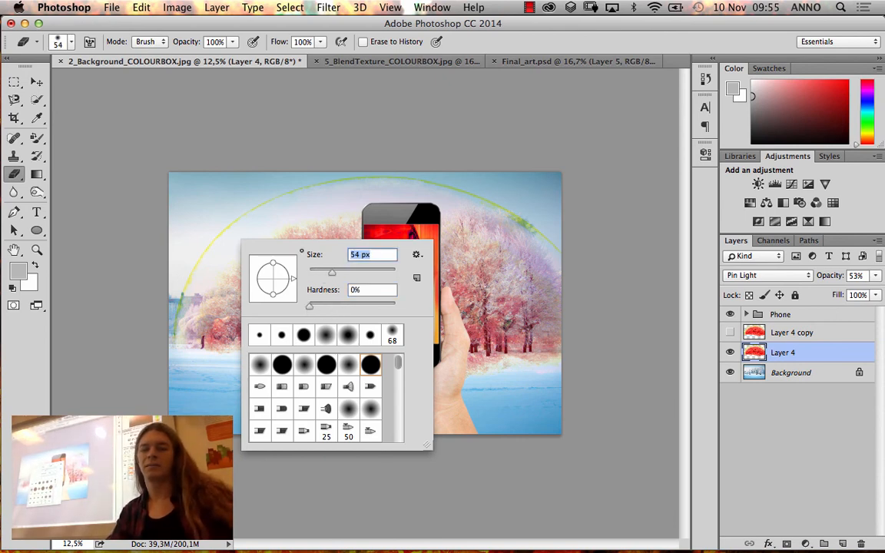
click(232, 42)
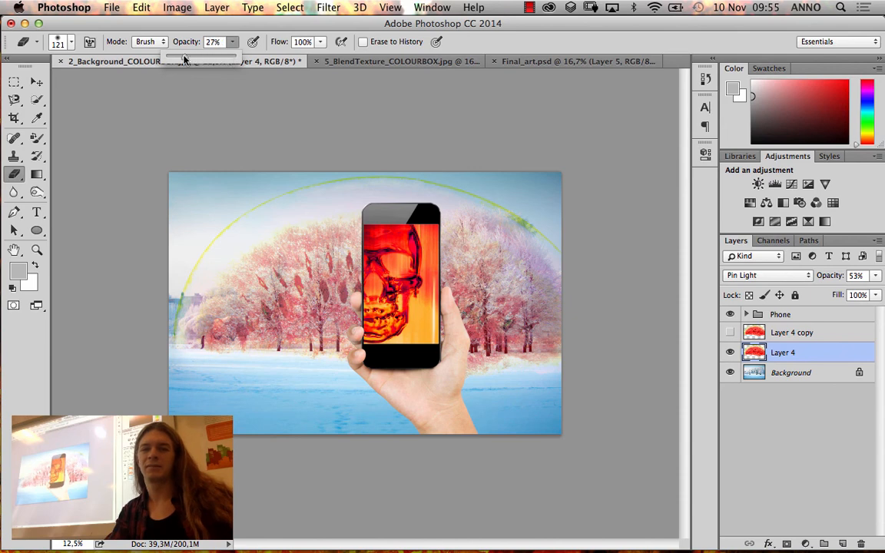
right_click(258, 249)
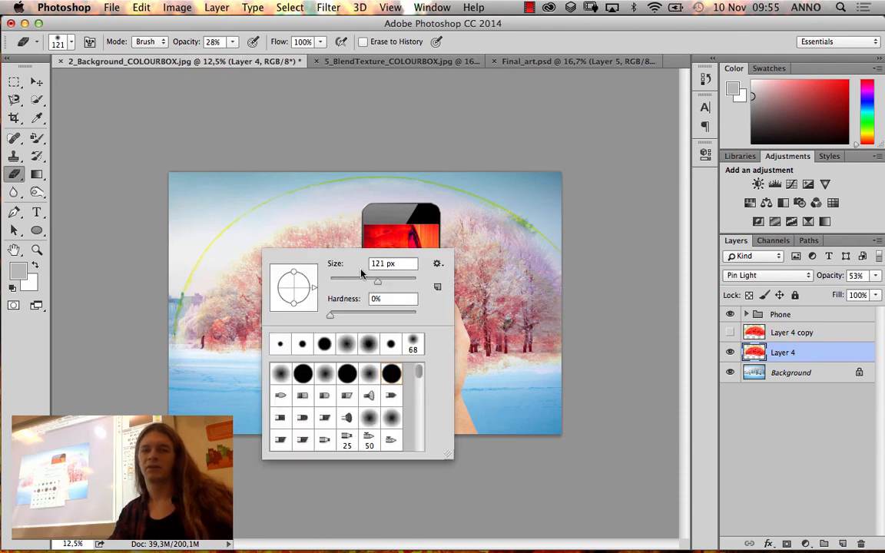
drag(377, 282, 405, 285)
key(Return)
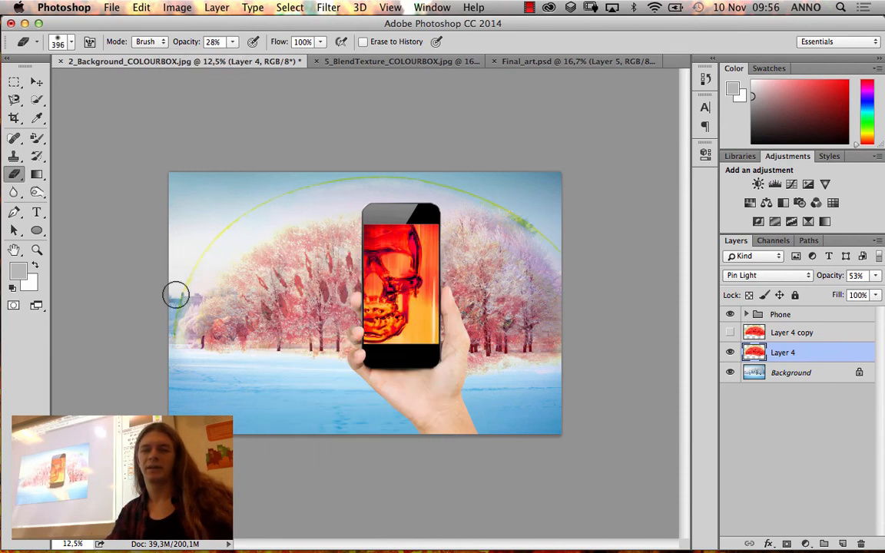
Step: Erase the green rind arc across the sky on Layer 4, then toggle the layer's visibility to compare before and after
mouse_move(198, 253)
mouse_down()
mouse_move(172, 306)
mouse_move(209, 231)
mouse_move(180, 274)
mouse_up()
mouse_move(286, 193)
mouse_down()
mouse_move(179, 283)
mouse_move(349, 166)
mouse_move(185, 250)
mouse_move(378, 159)
mouse_move(206, 234)
mouse_move(396, 167)
mouse_move(229, 222)
mouse_move(405, 173)
mouse_move(271, 197)
mouse_move(429, 166)
mouse_move(553, 219)
mouse_move(432, 168)
mouse_move(467, 168)
mouse_move(489, 178)
mouse_move(278, 169)
mouse_move(514, 196)
mouse_move(425, 175)
mouse_move(558, 232)
mouse_up()
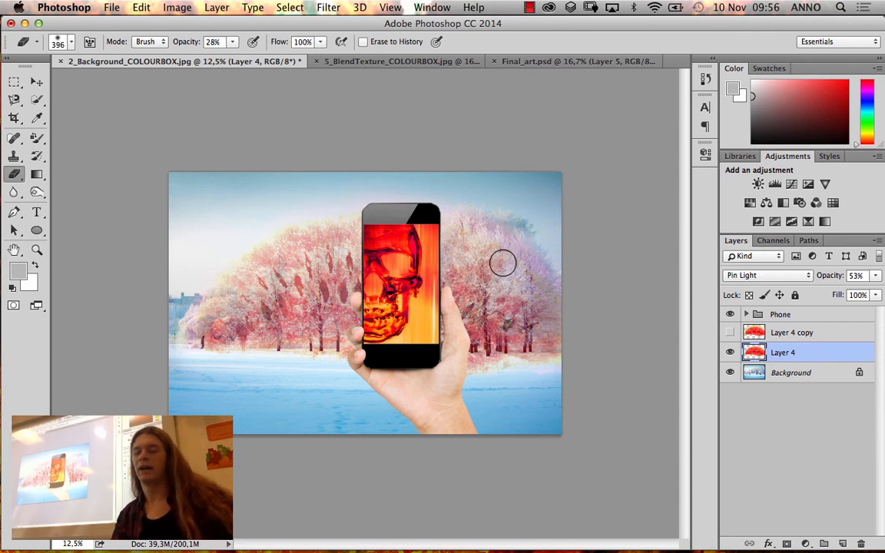
click(730, 352)
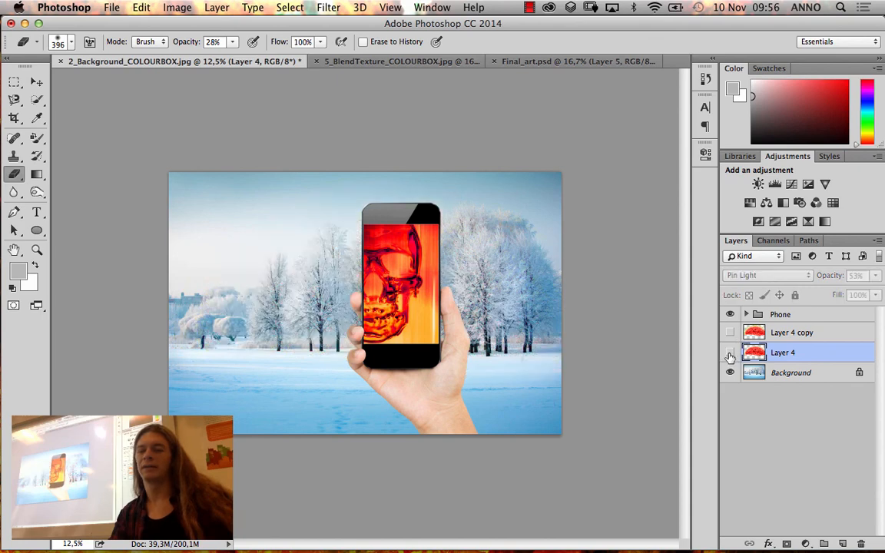
click(731, 354)
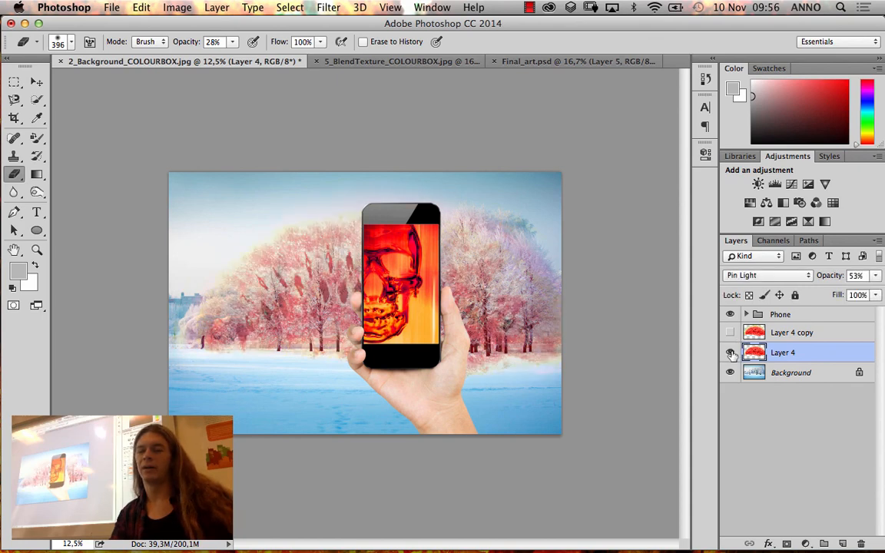